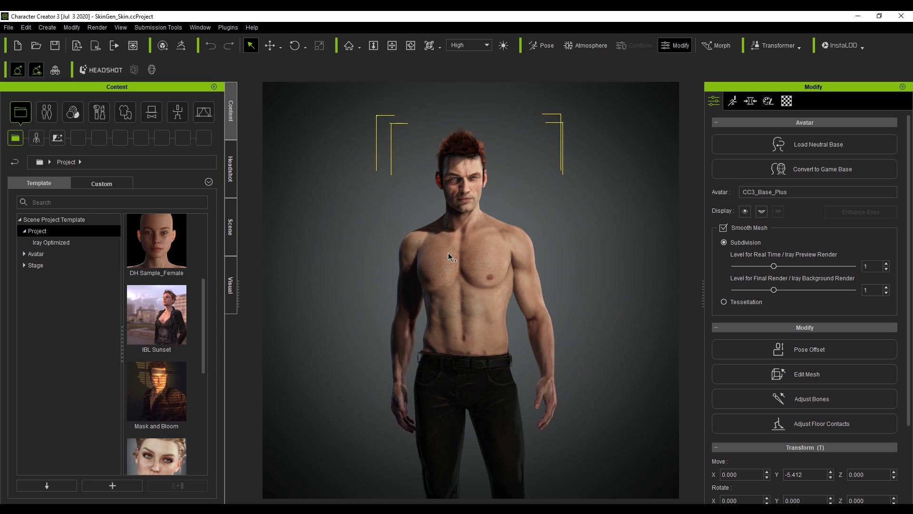
Dress the avatar in Tank Top_D from the Essential Clothing shirts, using the Keep Cloth Shape option.
click(125, 112)
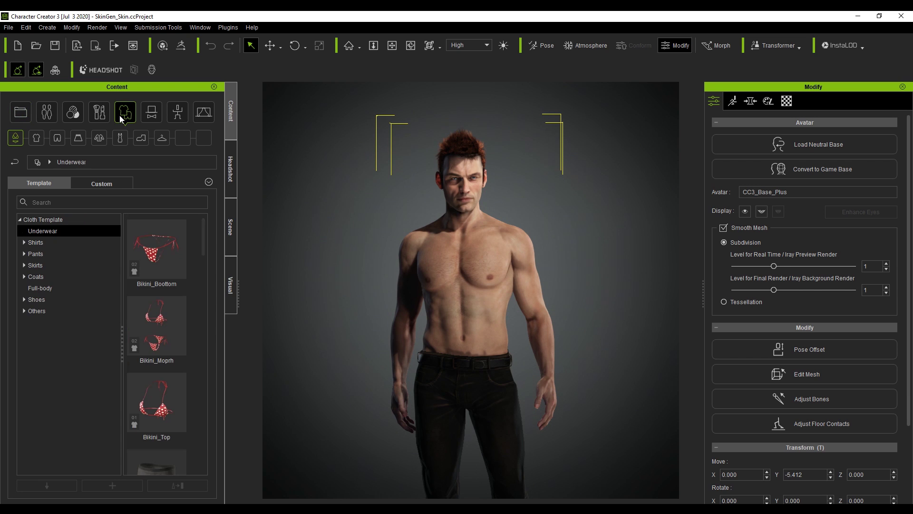
click(24, 242)
click(47, 253)
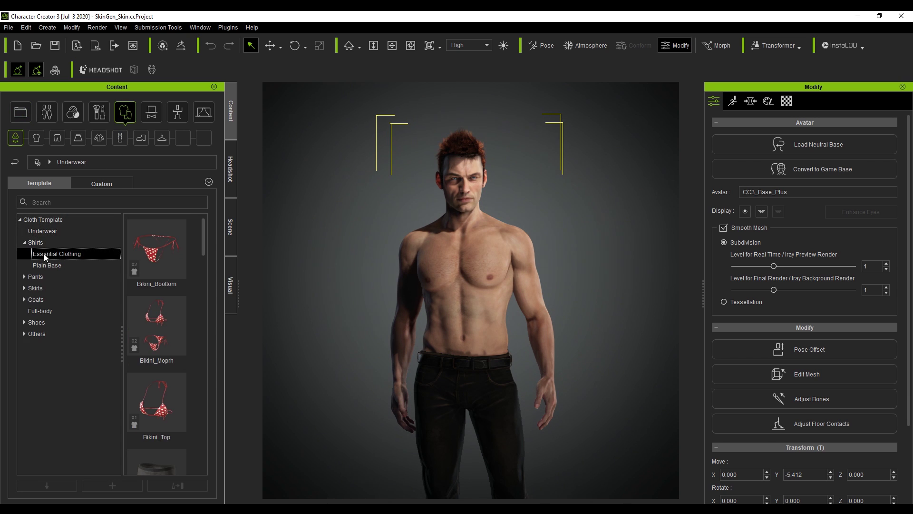
scroll(165, 294, down, 6)
double_click(160, 315)
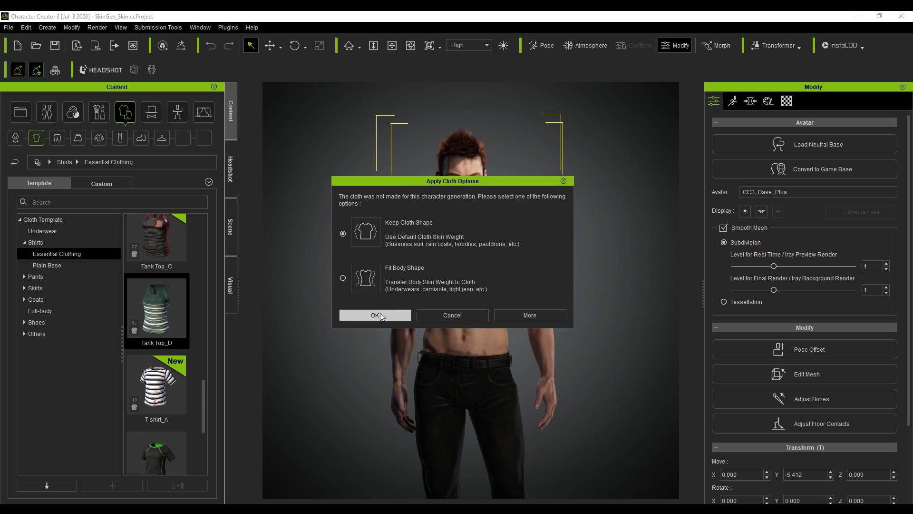
click(378, 315)
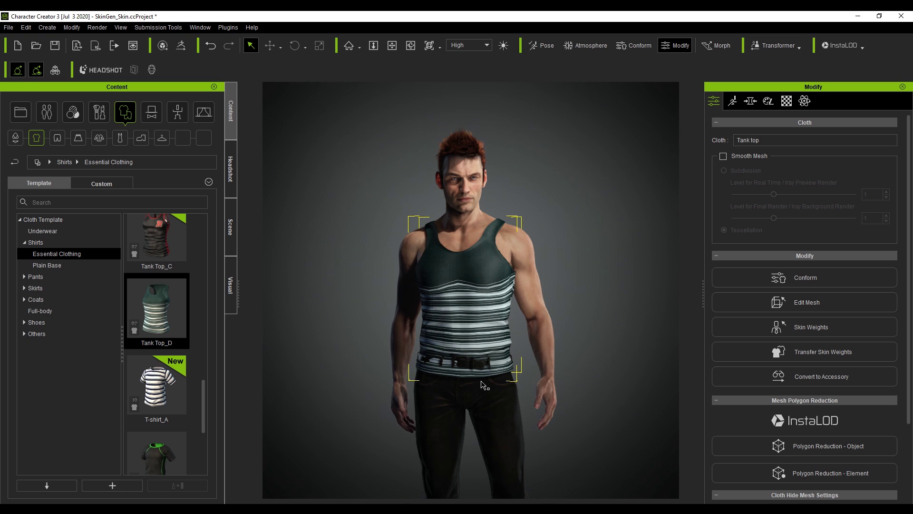
Put the Low-rise Denim Shorts from the pants library on the avatar, using the Keep Cloth Shape option.
click(20, 277)
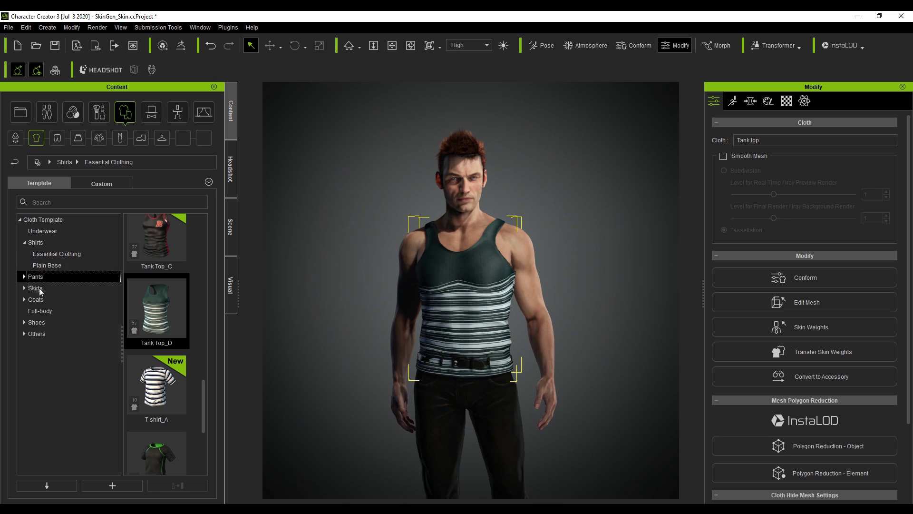
scroll(144, 357, down, 6)
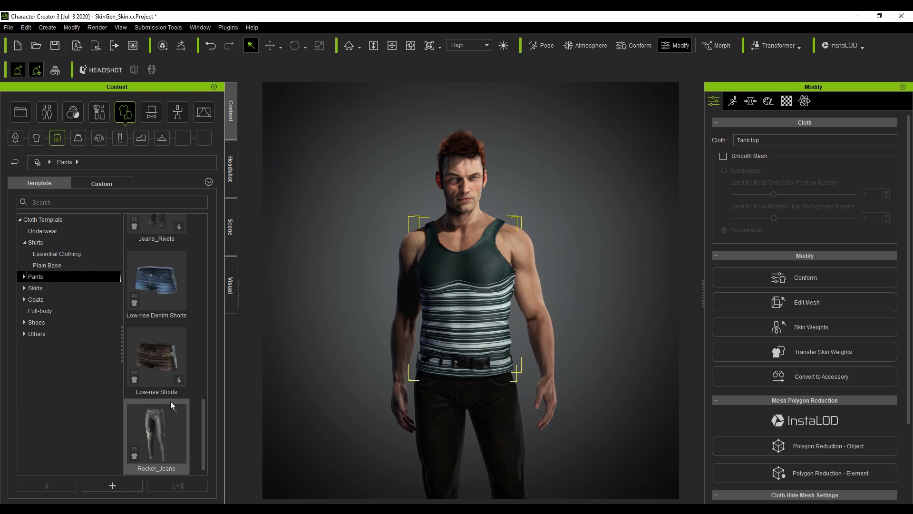
double_click(154, 294)
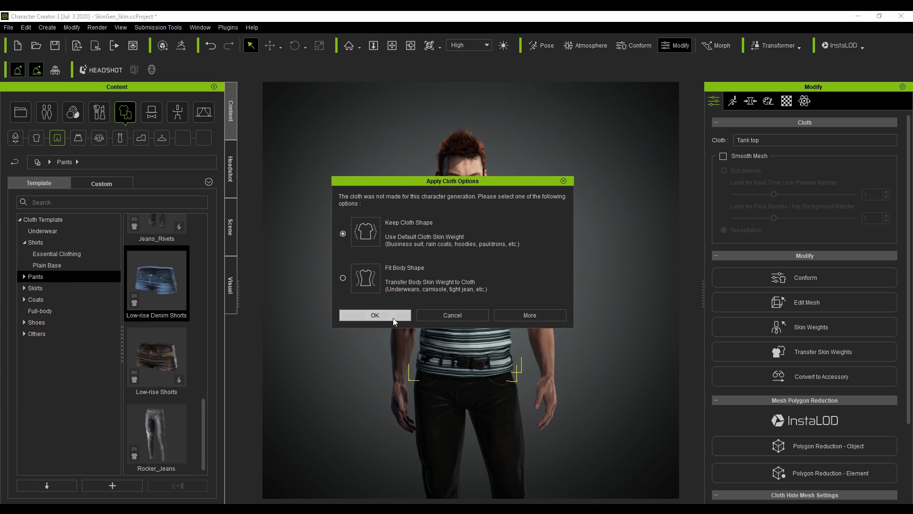
click(366, 315)
Delete the avatar's original black Biker_Jeans and dress it in Jeans_C in place of the denim shorts.
click(496, 454)
click(497, 456)
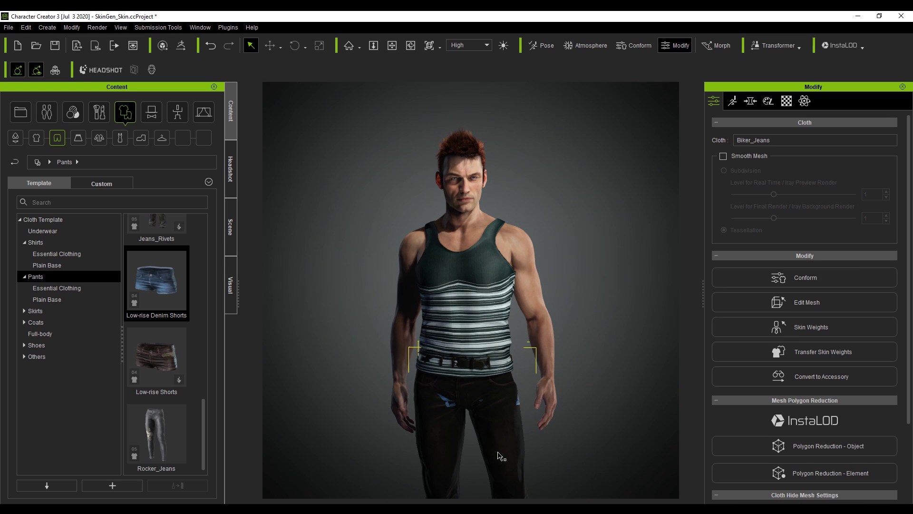
key(Delete)
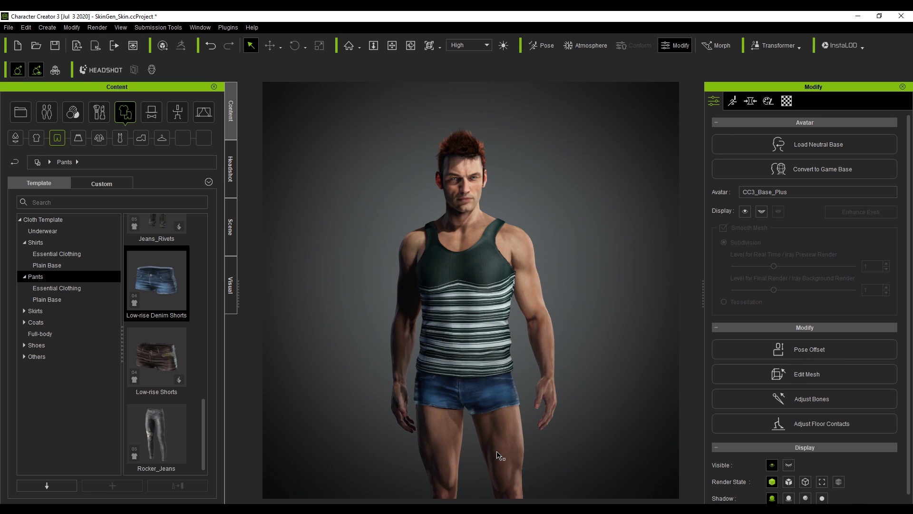
key(ctrl+z)
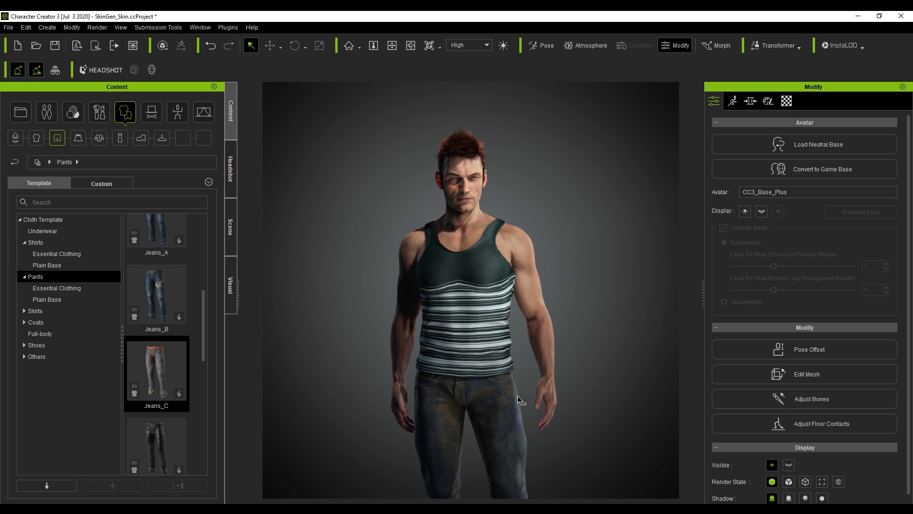
Set the avatar's Arm Length morph to -9 in the general arm morphs.
click(470, 194)
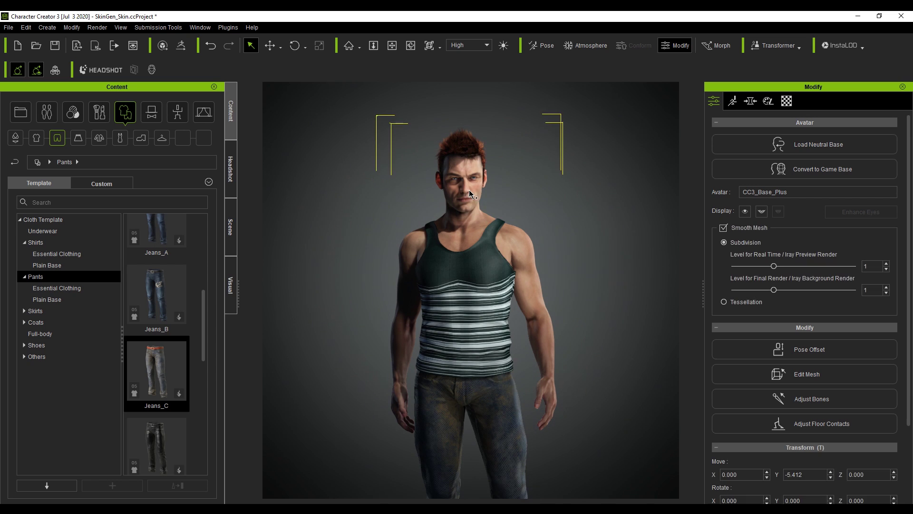
click(751, 101)
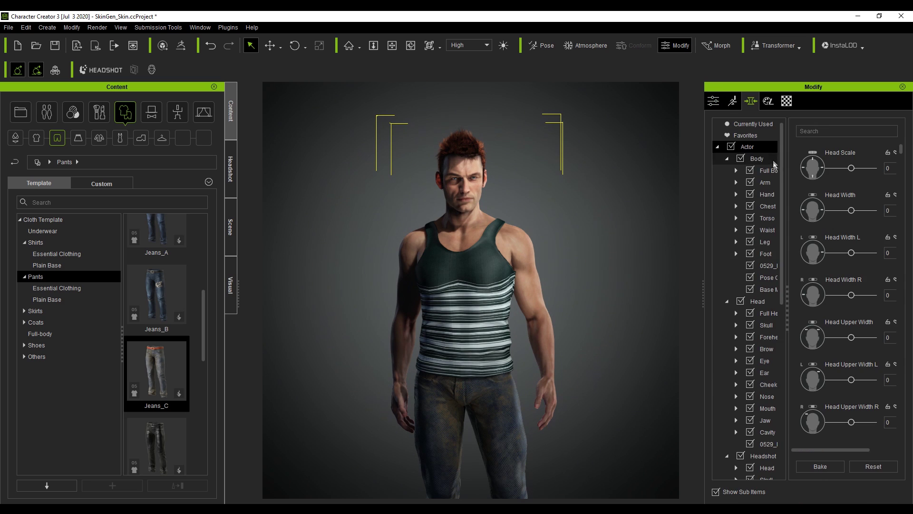
drag(780, 174, 783, 241)
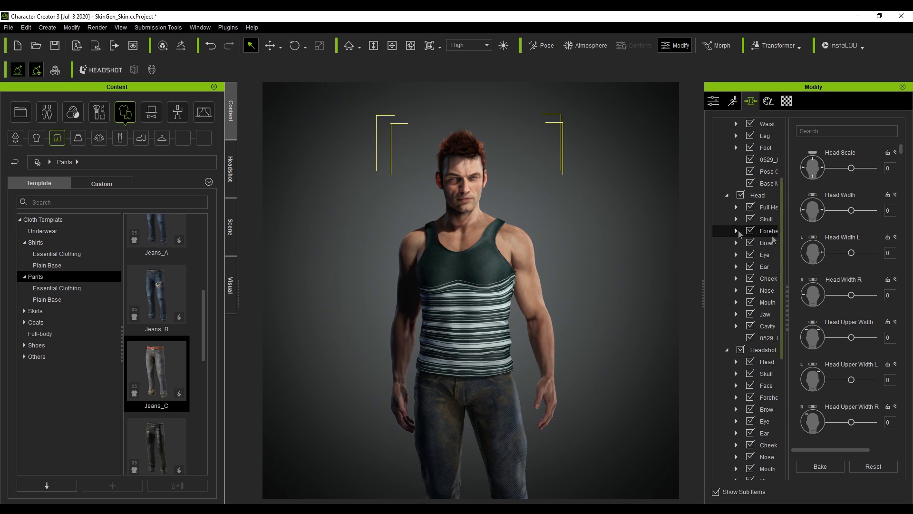
scroll(740, 229, up, 3)
click(737, 183)
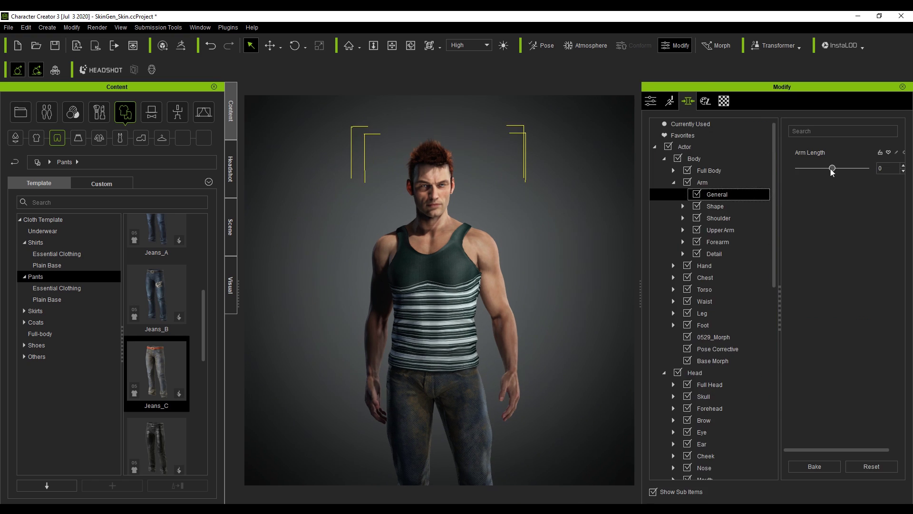
mouse_move(832, 168)
mouse_down()
mouse_move(875, 164)
mouse_move(824, 168)
mouse_up()
Set the Skinny Arm morph to 100 in the arm shape morphs, with Strong Arm and Fat Arm at 0.
click(681, 207)
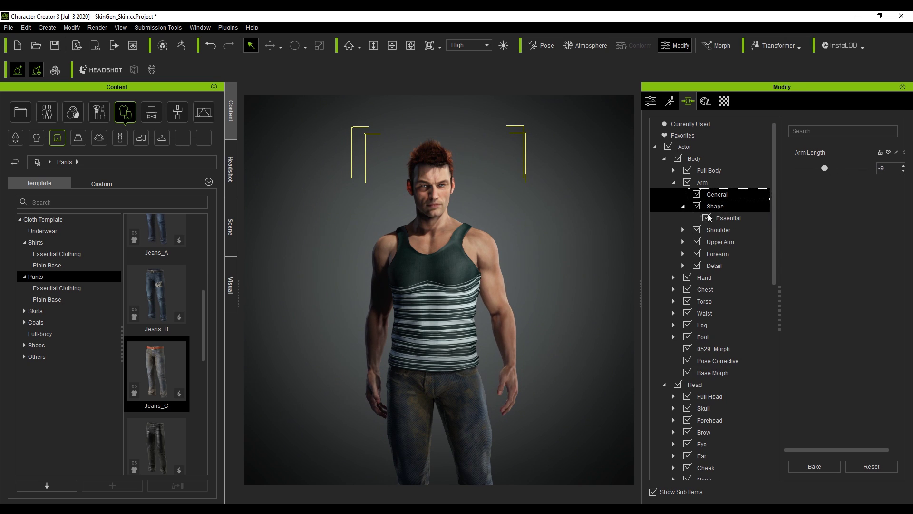
click(719, 208)
drag(820, 172, 864, 170)
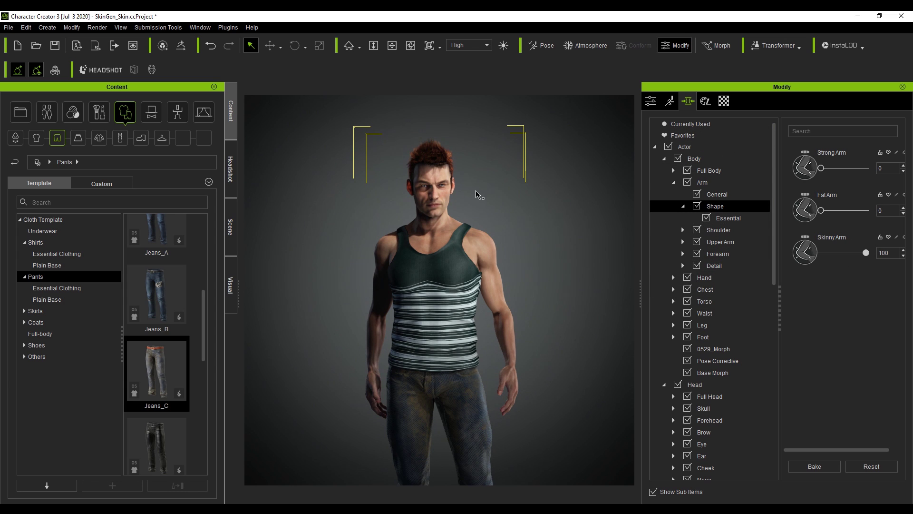
Try blending the CC3_DH_Male_Head morph into the avatar's head.
scroll(476, 192, up, 3)
scroll(473, 191, up, 8)
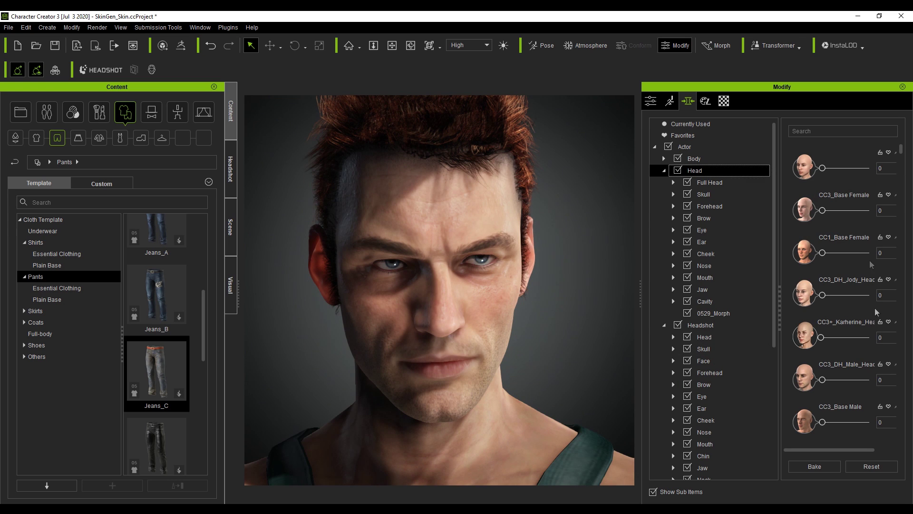
scroll(822, 320, down, 4)
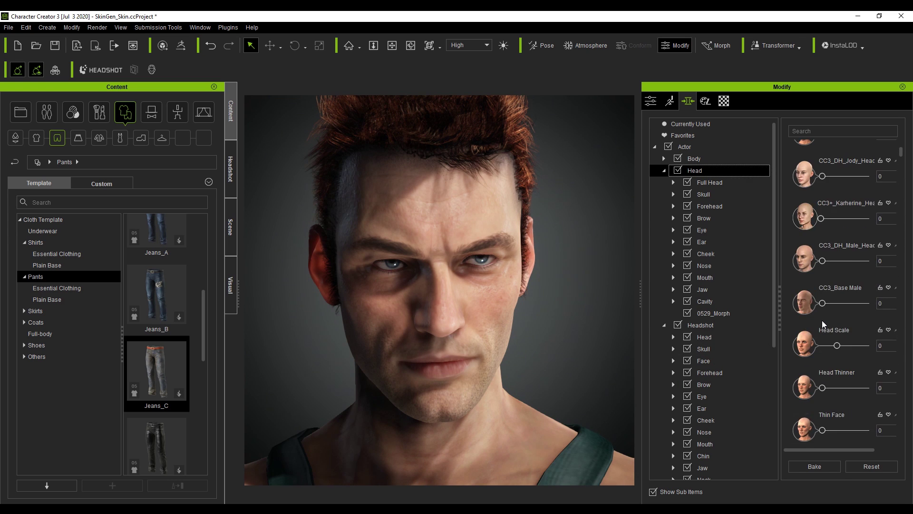
scroll(834, 332, up, 3)
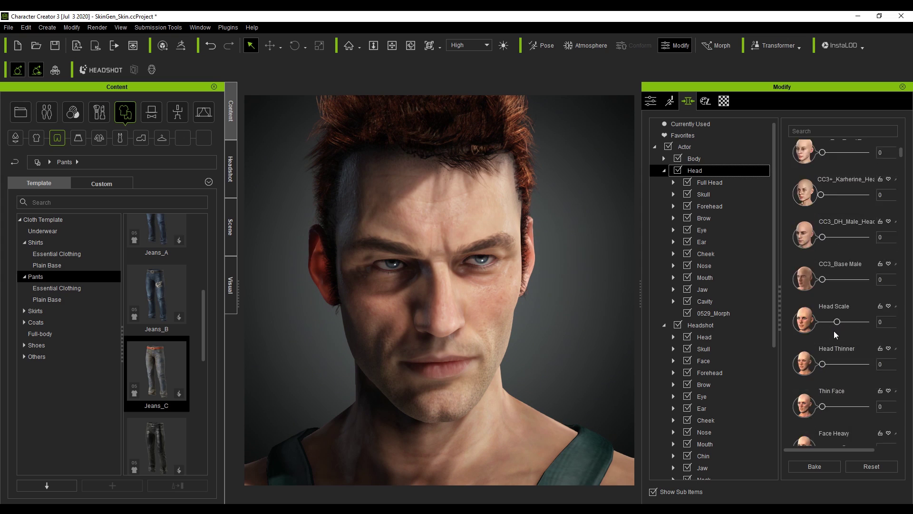
scroll(834, 333, up, 1)
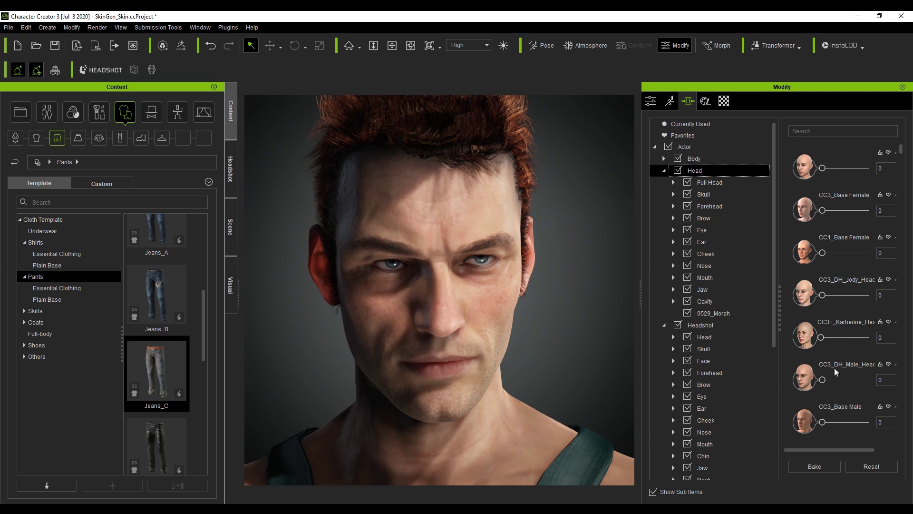
click(825, 383)
drag(837, 384, 858, 379)
Reshape the nose by setting Nose Pinch to 57 and Nose Flat to 95.
click(673, 267)
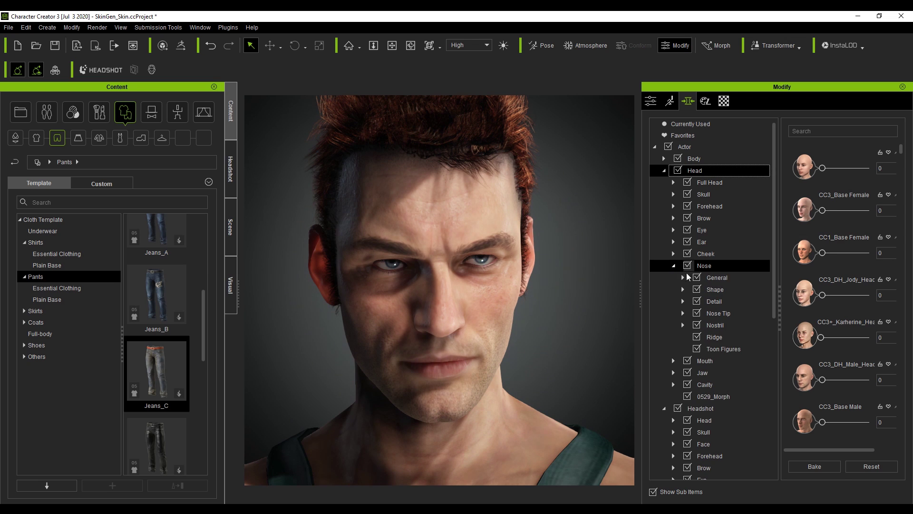
click(708, 289)
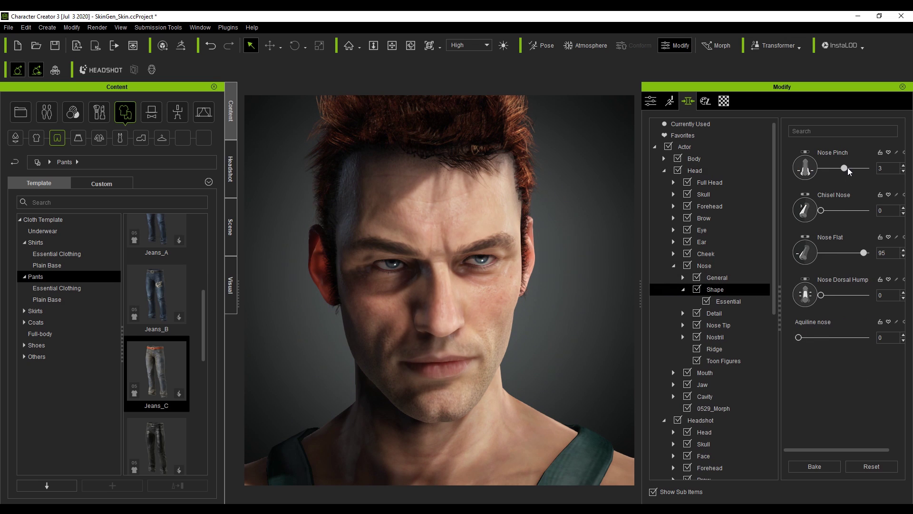
drag(849, 171, 851, 172)
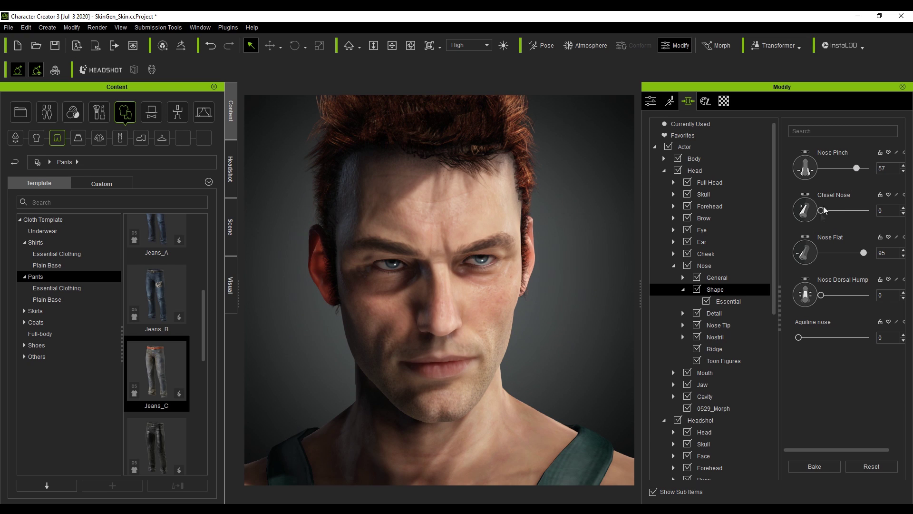
Try a larger Nostril Scale and undo it, and increase the Nostril Height.
double_click(719, 337)
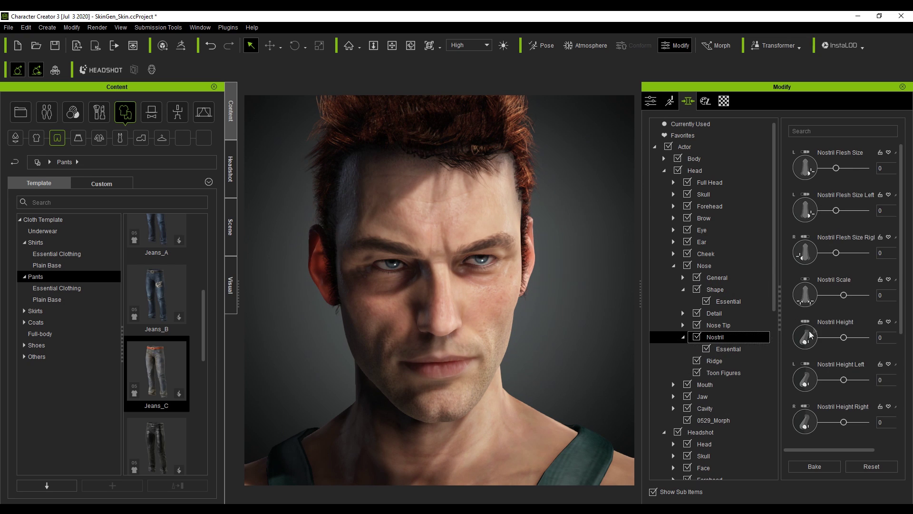
drag(844, 296, 872, 291)
key(ctrl+z)
mouse_move(846, 338)
mouse_down()
mouse_move(864, 338)
mouse_move(856, 342)
mouse_up()
scroll(823, 300, down, 4)
drag(829, 299, 866, 294)
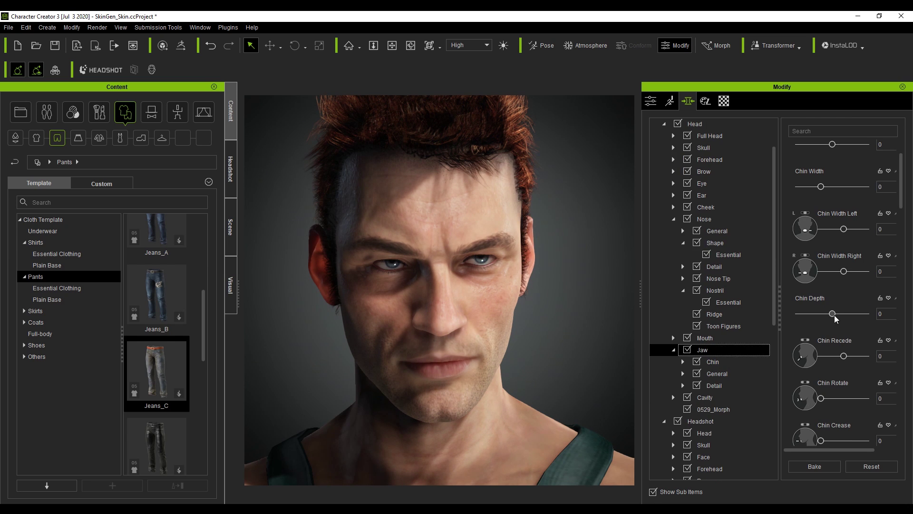
Set Chin Depth to -64 and Jaw Size to -50 in the jaw morphs.
drag(832, 314, 812, 310)
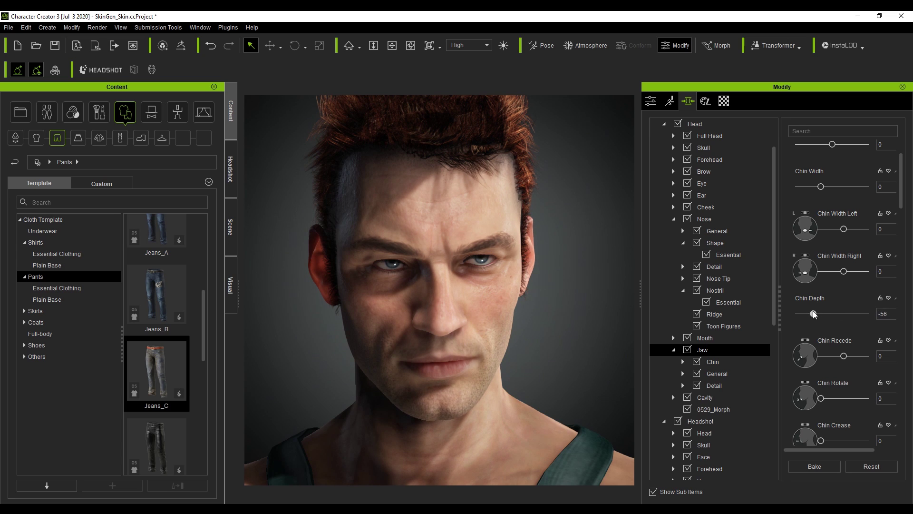
scroll(838, 327, down, 3)
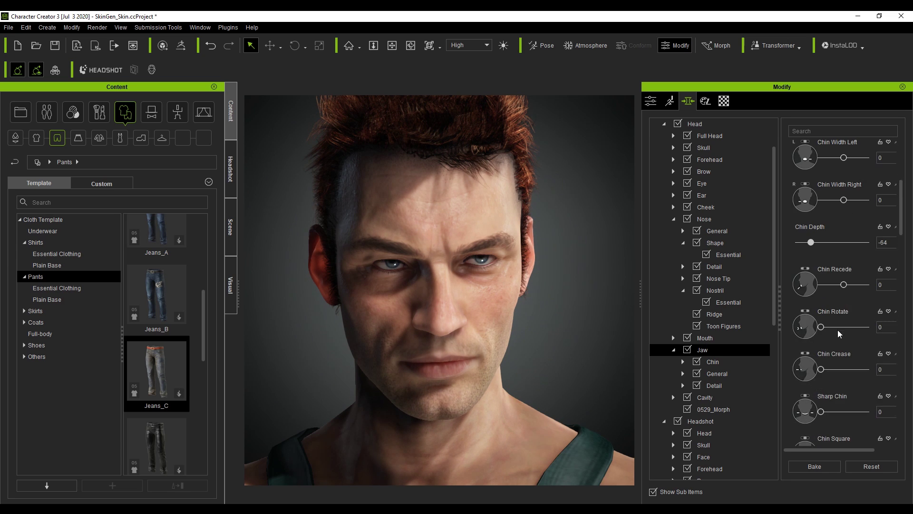
scroll(839, 336, down, 2)
drag(820, 315, 776, 313)
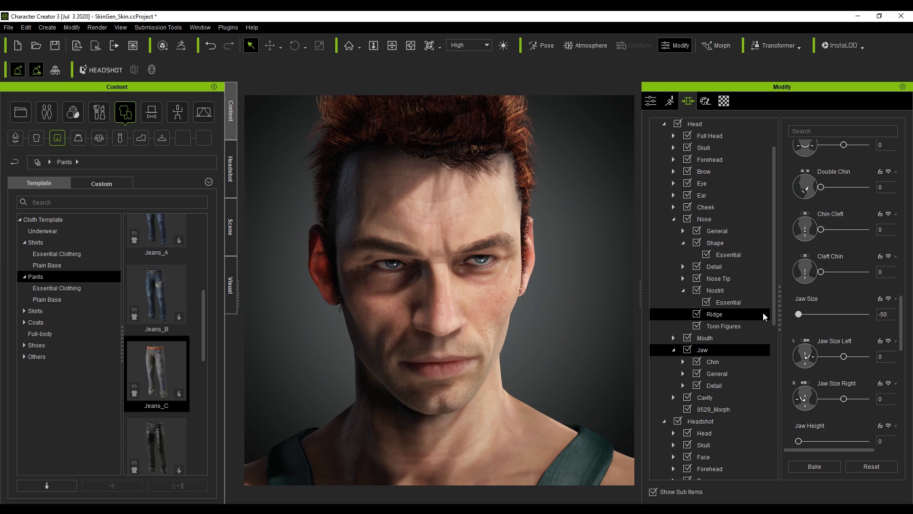
click(702, 195)
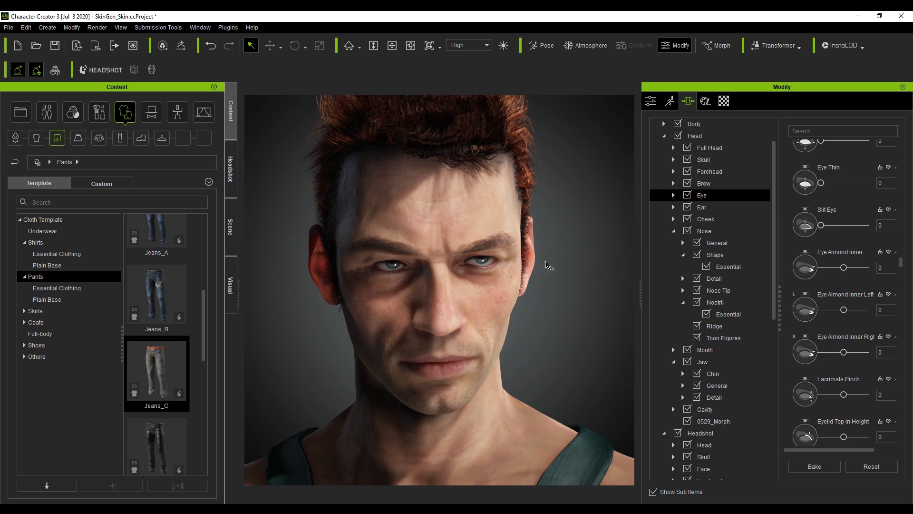
Replace the avatar's red spiky hair with the Bun hairstyle from the hair library and check it in profile.
click(452, 185)
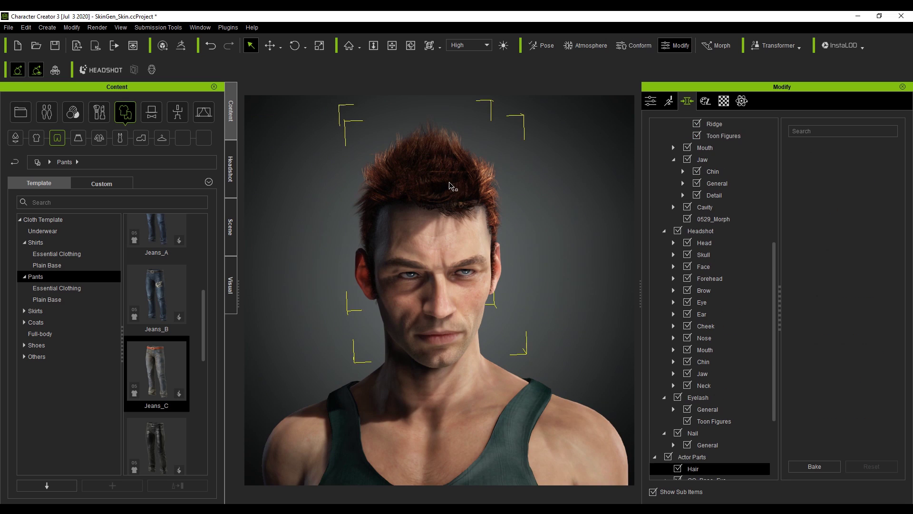
key(Delete)
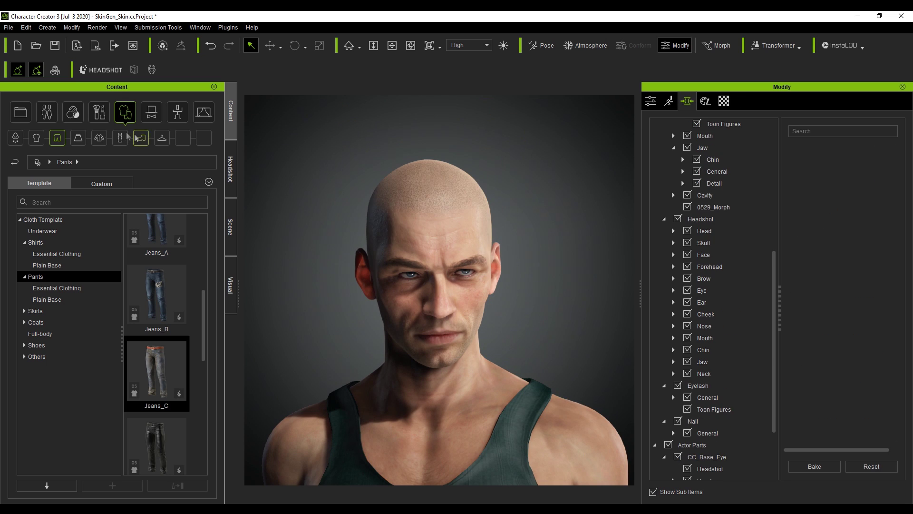
click(56, 118)
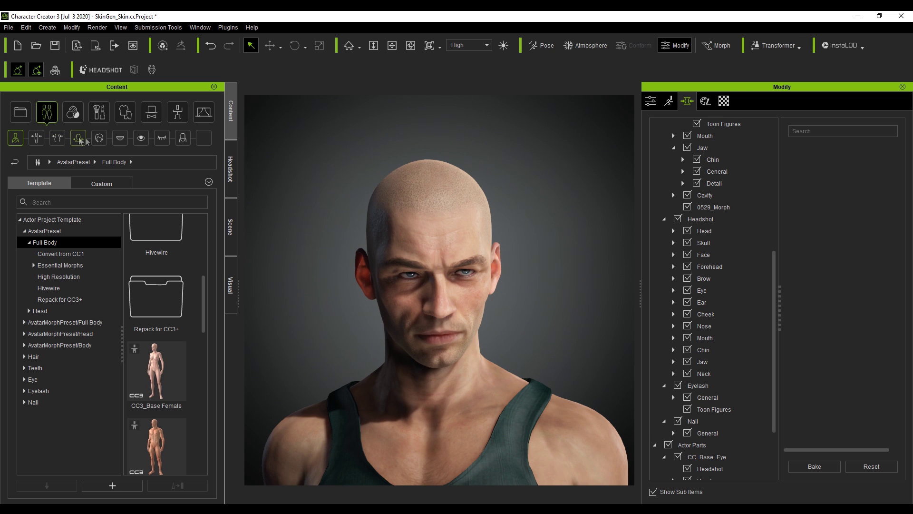
click(98, 138)
scroll(157, 295, down, 2)
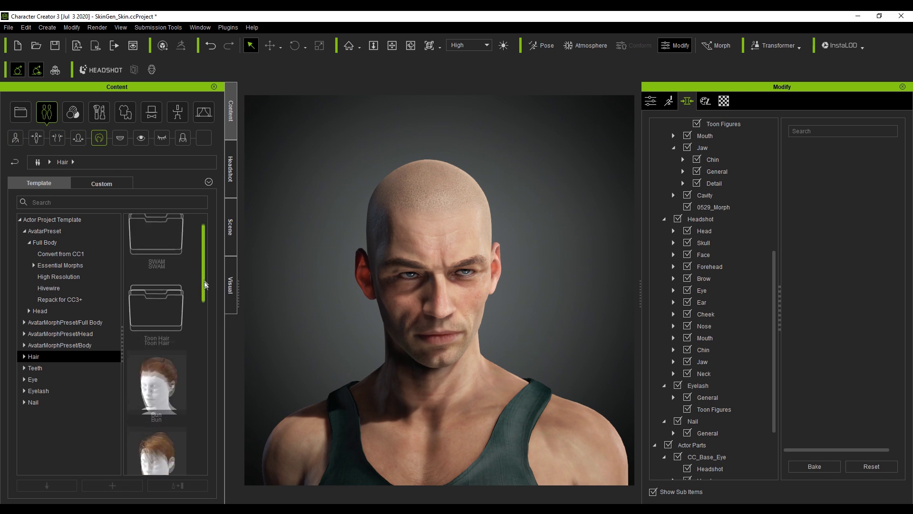
double_click(157, 319)
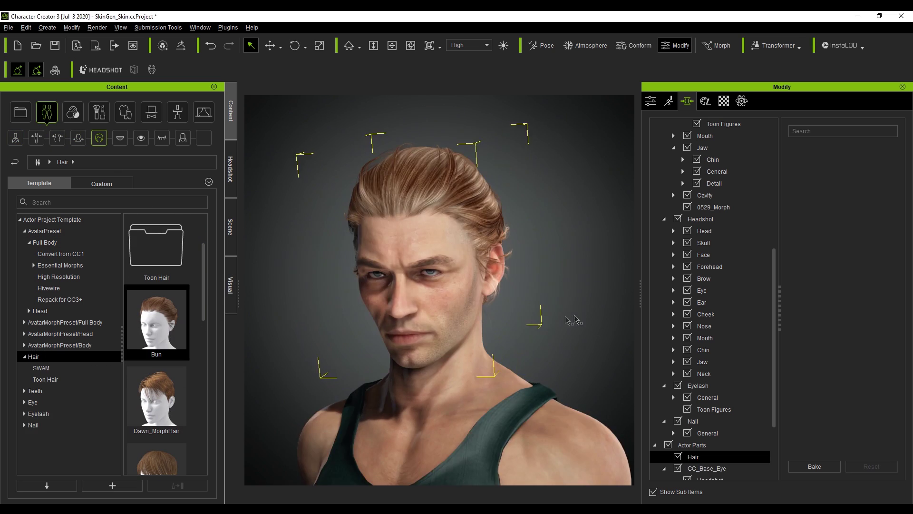
right_drag(574, 322, 470, 350)
right_drag(558, 332, 521, 333)
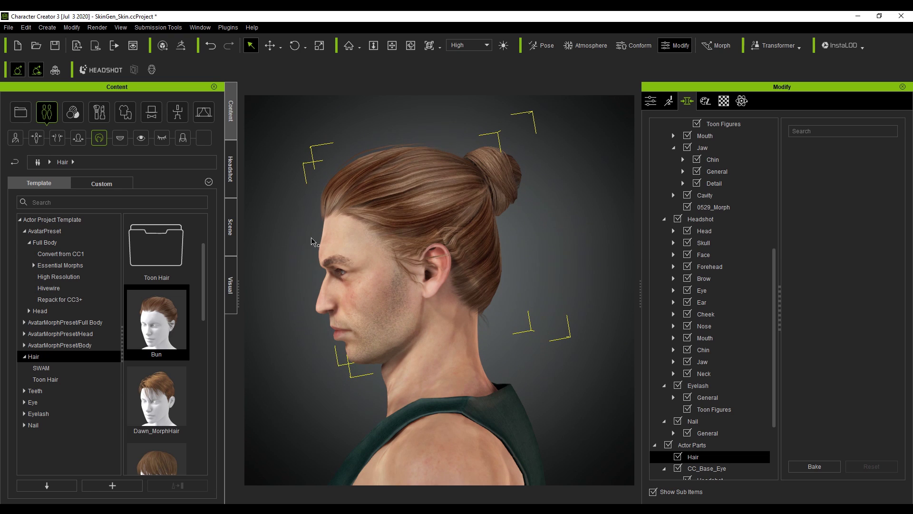
Apply the Dirt_02 makeup from the Miscellaneous makeup library to the avatar and check it from the front.
click(98, 112)
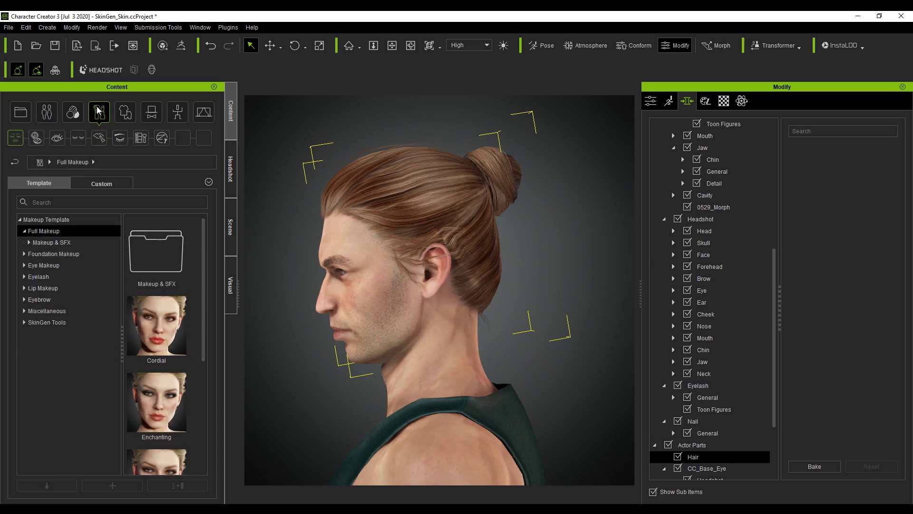
click(47, 311)
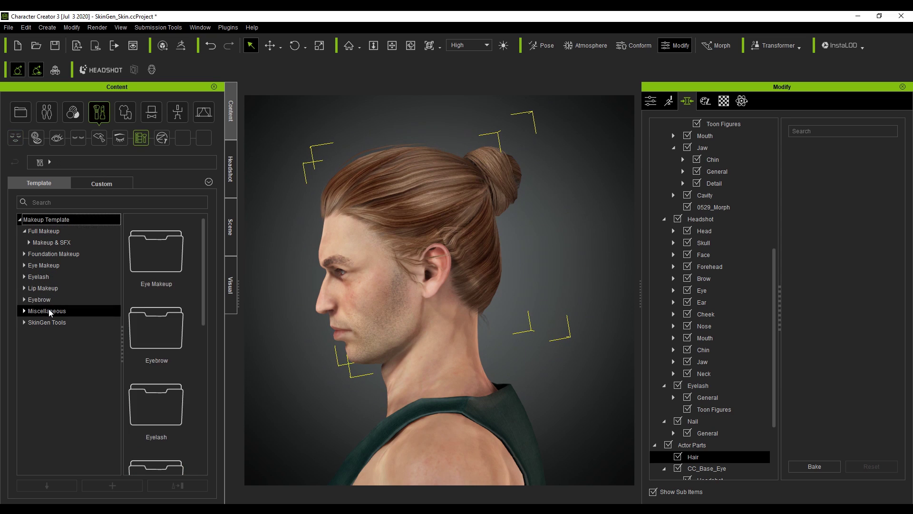
scroll(204, 397, down, 2)
drag(203, 396, 202, 446)
mouse_move(182, 443)
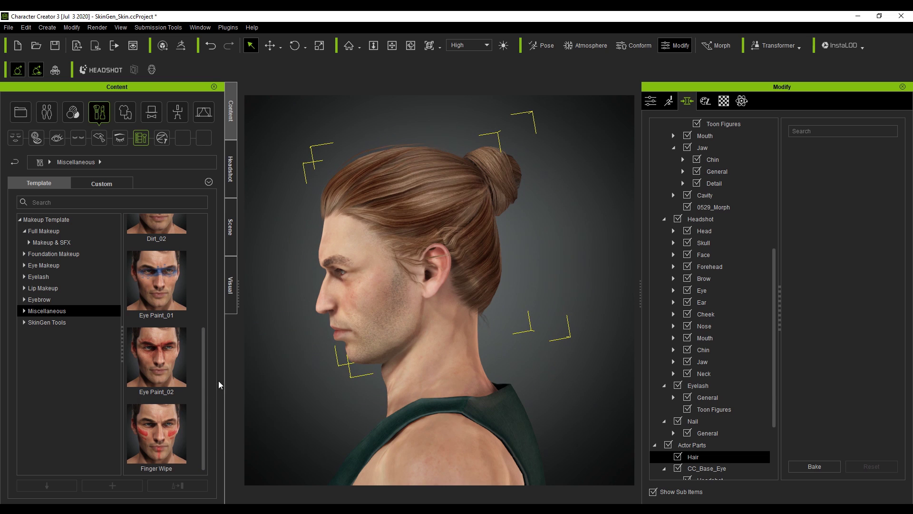
drag(204, 386, 195, 325)
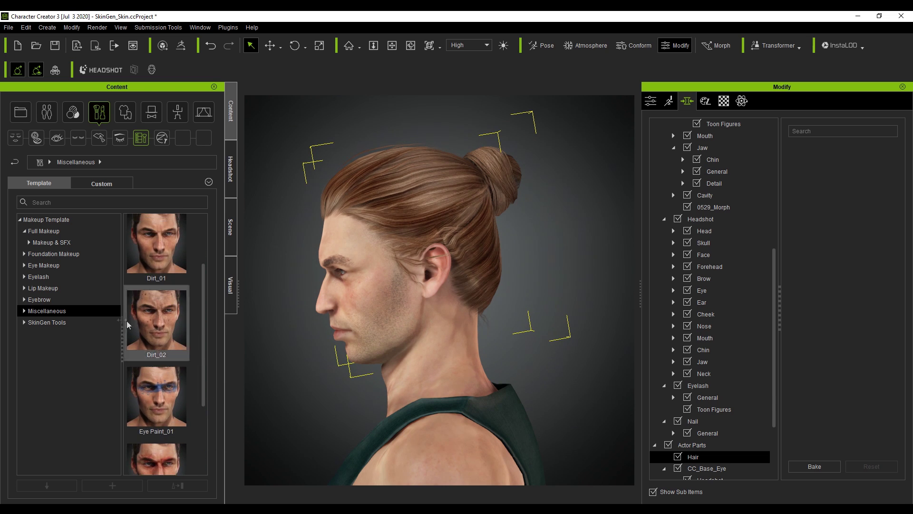
double_click(139, 317)
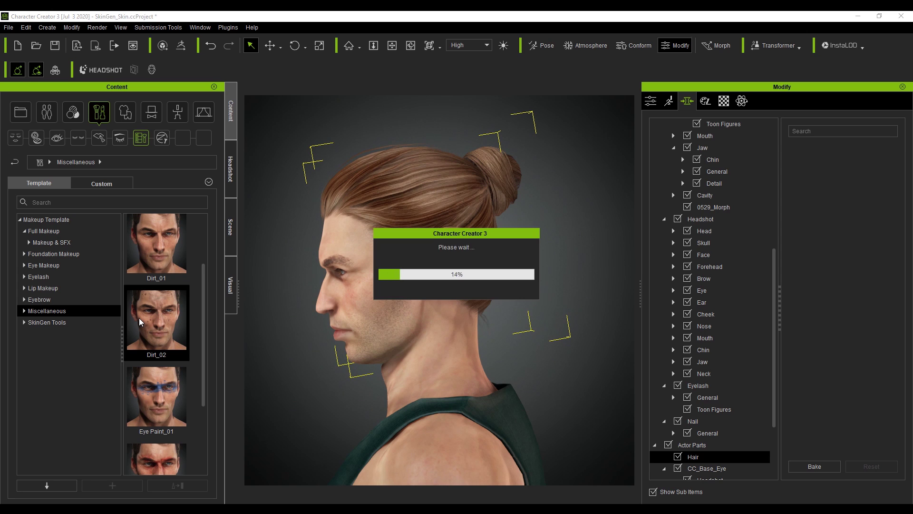
right_drag(293, 373, 434, 400)
right_drag(504, 366, 560, 337)
middle_drag(561, 338, 532, 290)
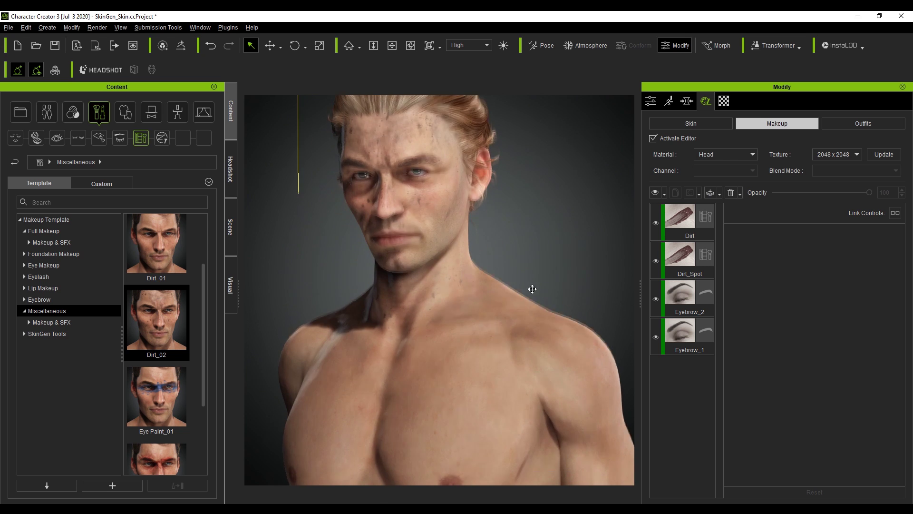
scroll(532, 301, down, 4)
middle_drag(534, 325, 523, 302)
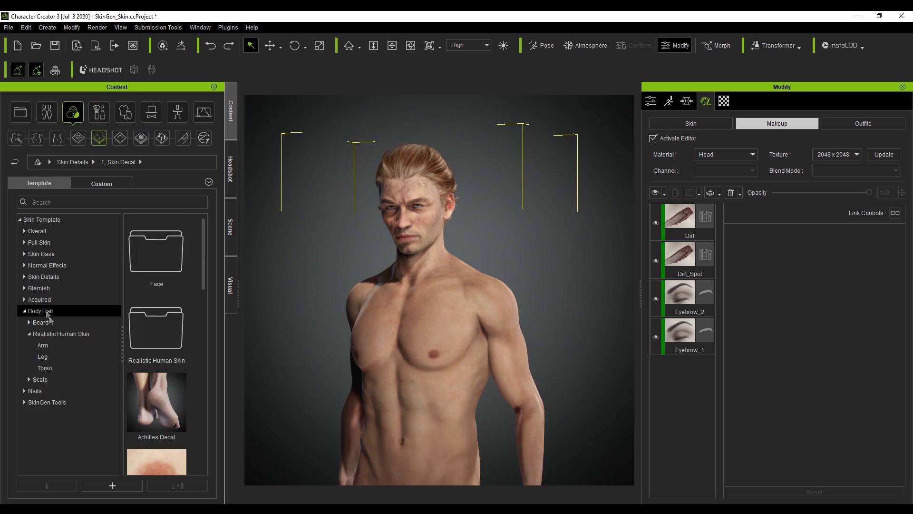
Browse the 1_Skin Decal presets in the Skin Details library, from Achilles Decal to Lip Decal M.
click(24, 277)
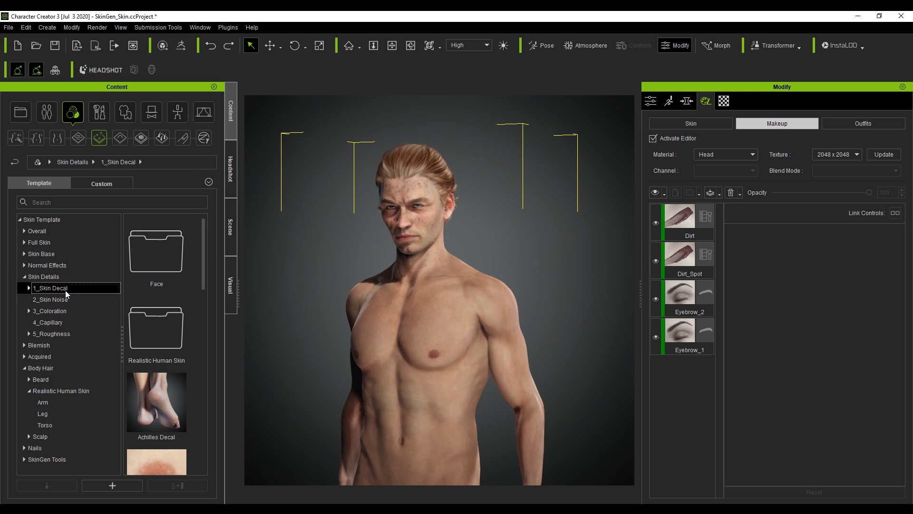
scroll(142, 409, down, 6)
scroll(151, 392, up, 4)
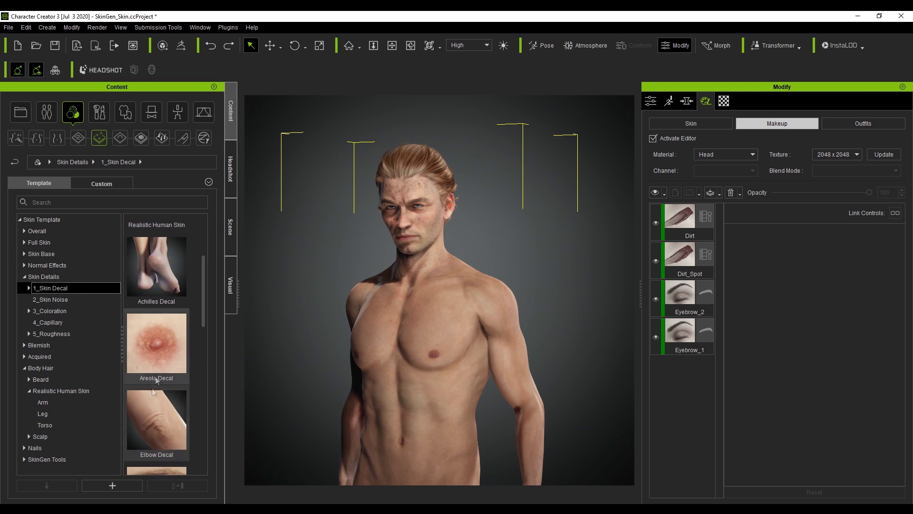
click(159, 281)
drag(204, 308, 204, 329)
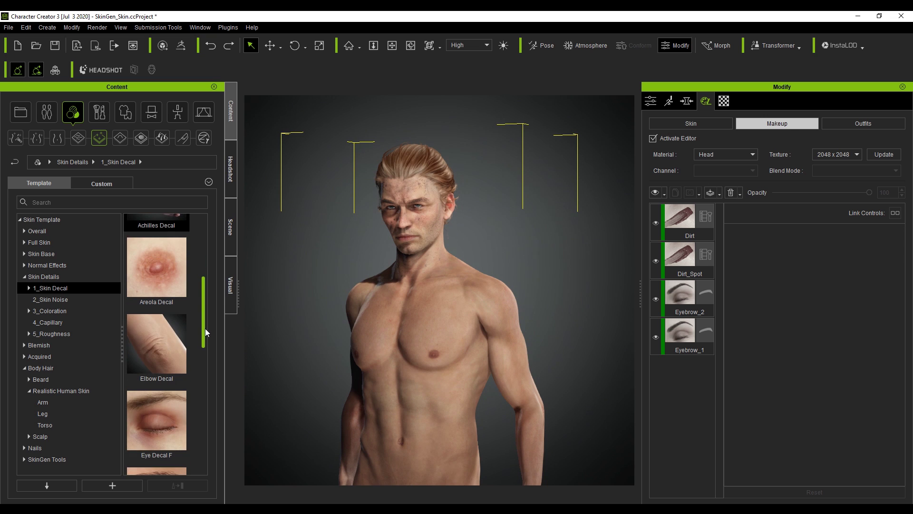
scroll(206, 350, down, 6)
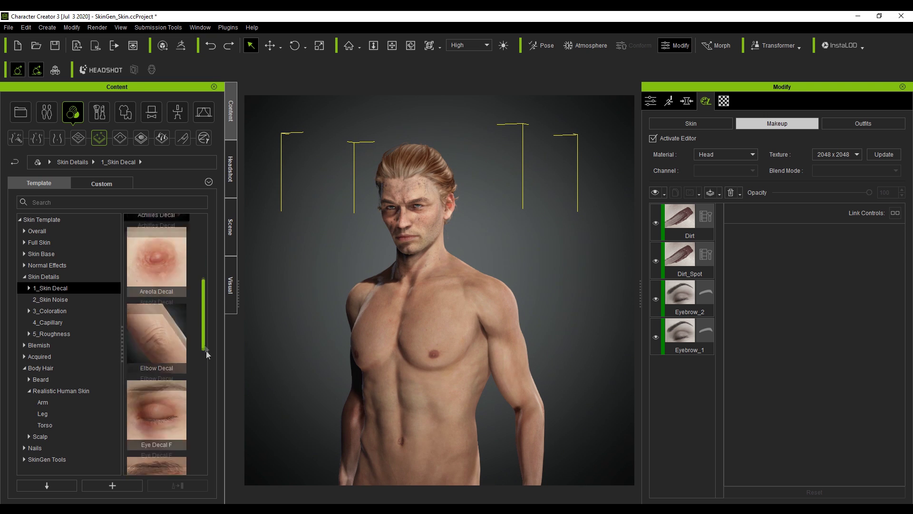
drag(213, 408, 209, 472)
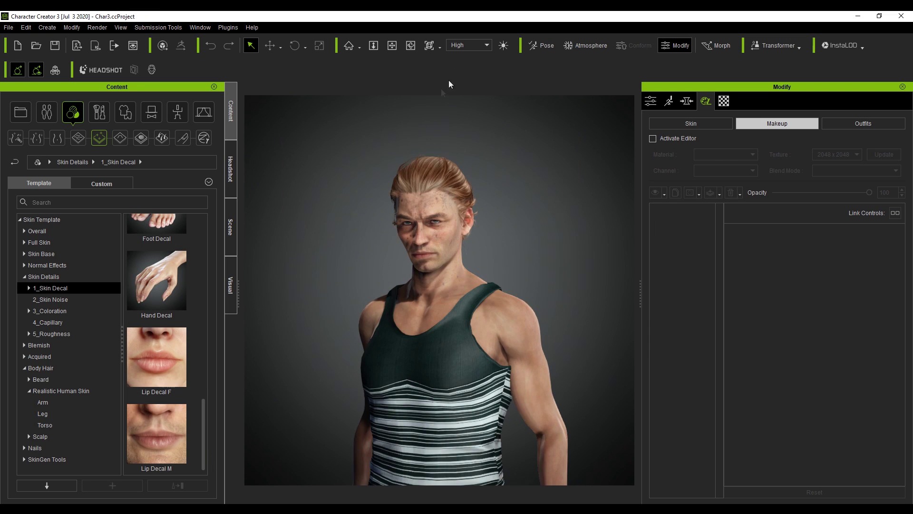
Set up an FBX (Clothed Character) export with the Mesh option and A-Pose as the default pose.
click(9, 27)
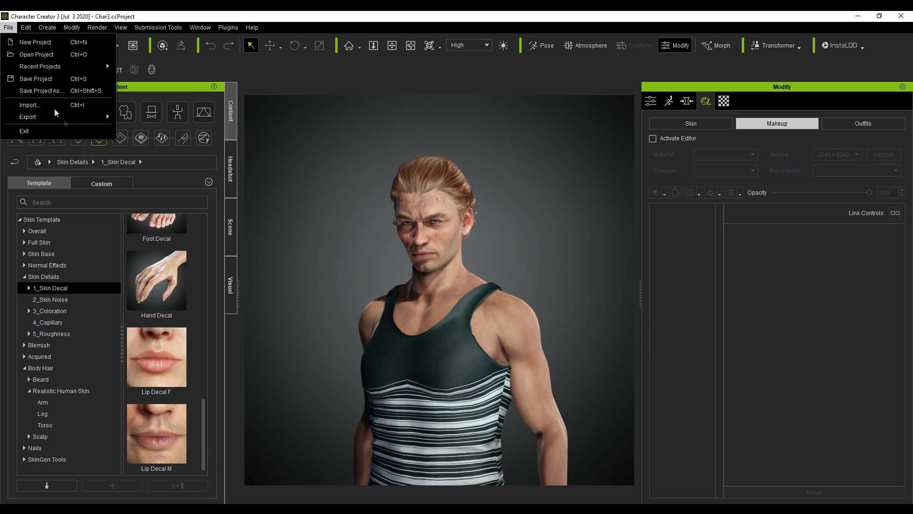
mouse_move(74, 115)
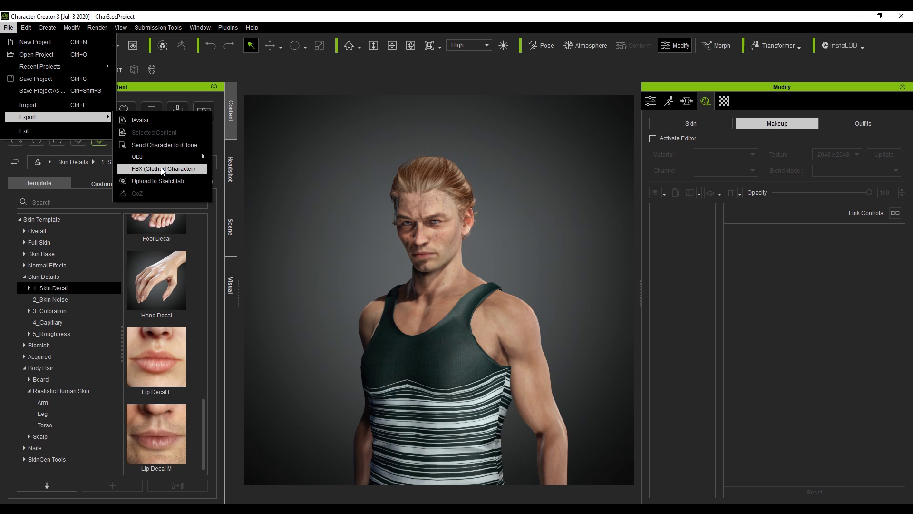
click(162, 170)
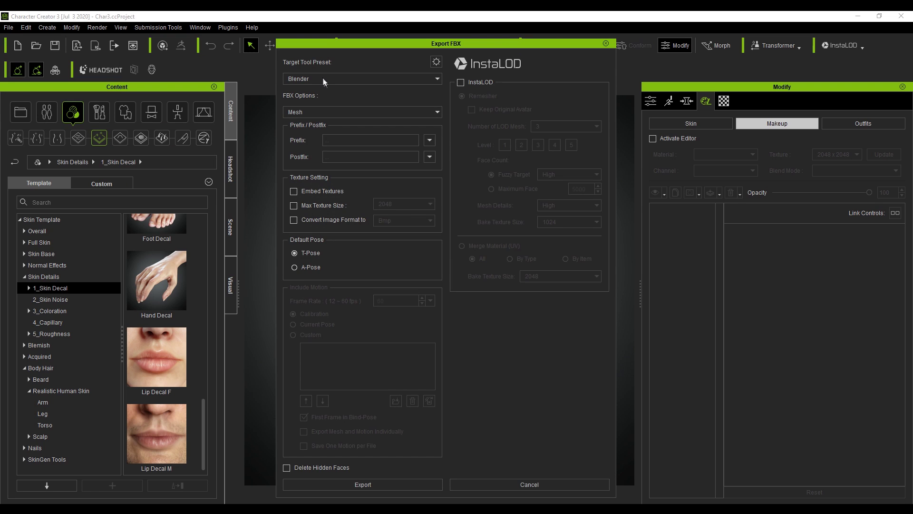
click(323, 112)
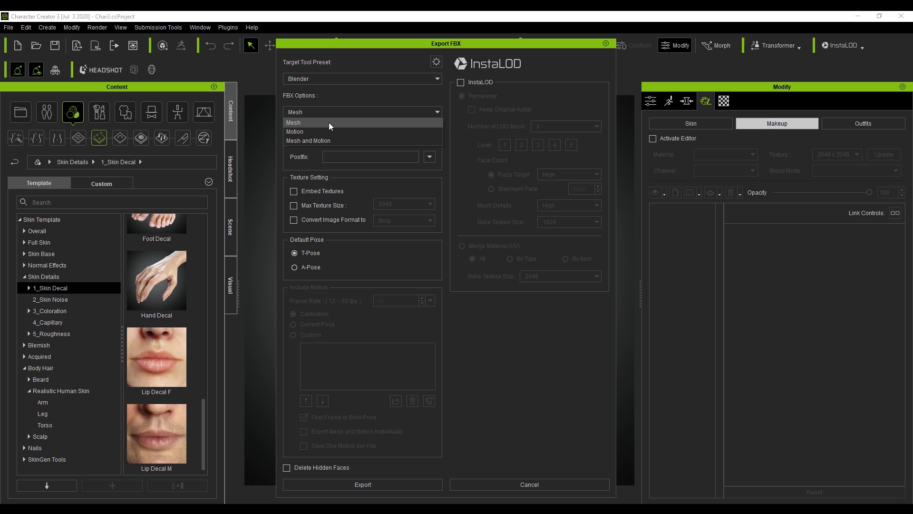
click(329, 121)
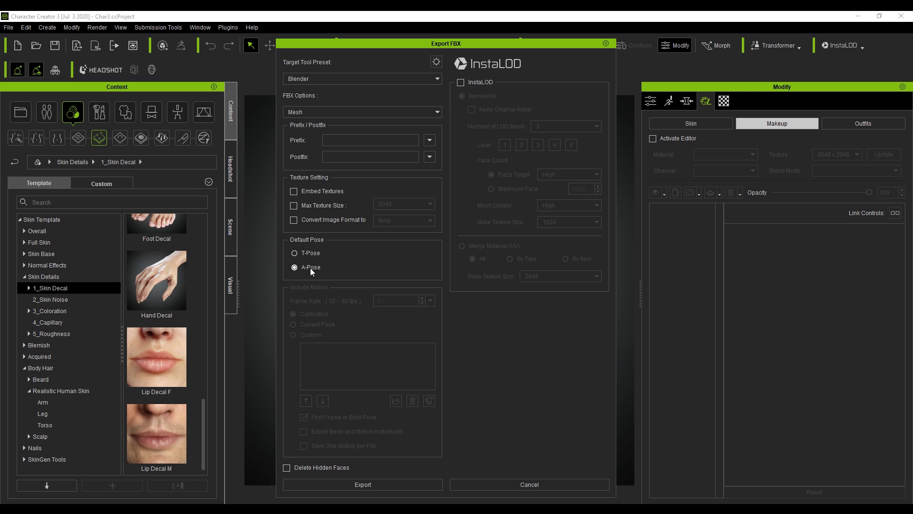
Export the character as CC3_Blender in the LowPolyCharacter New folder, replacing the existing FBX file.
click(380, 486)
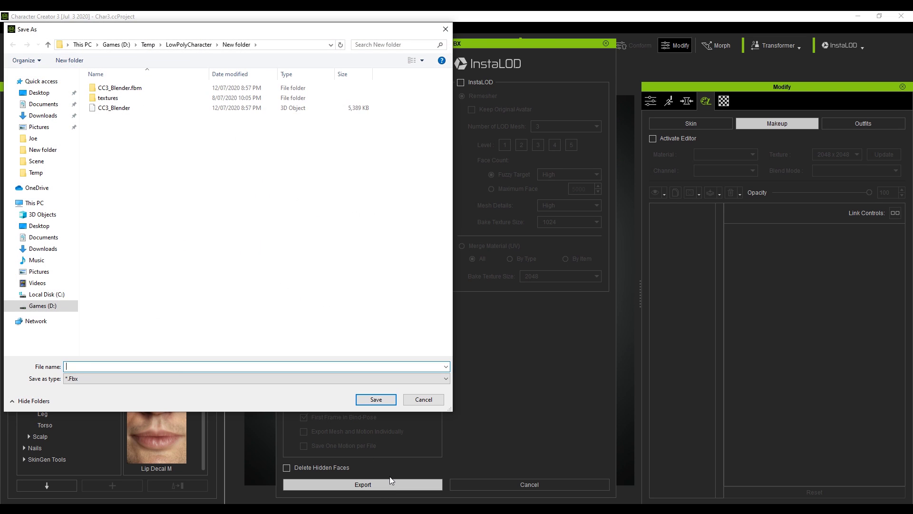
click(115, 108)
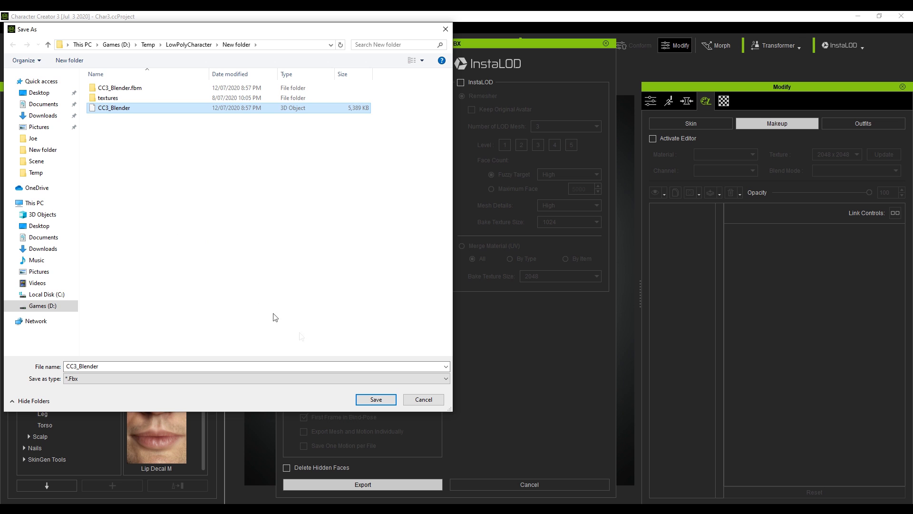
click(365, 400)
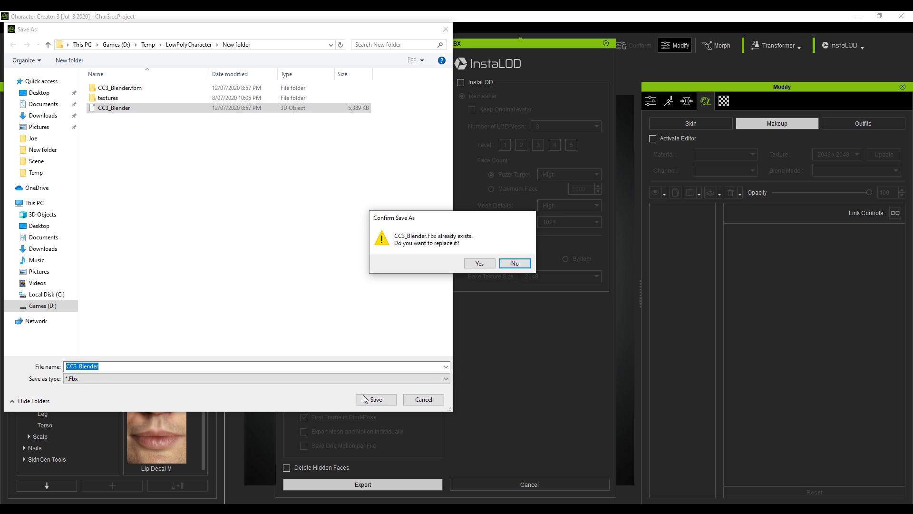
click(481, 264)
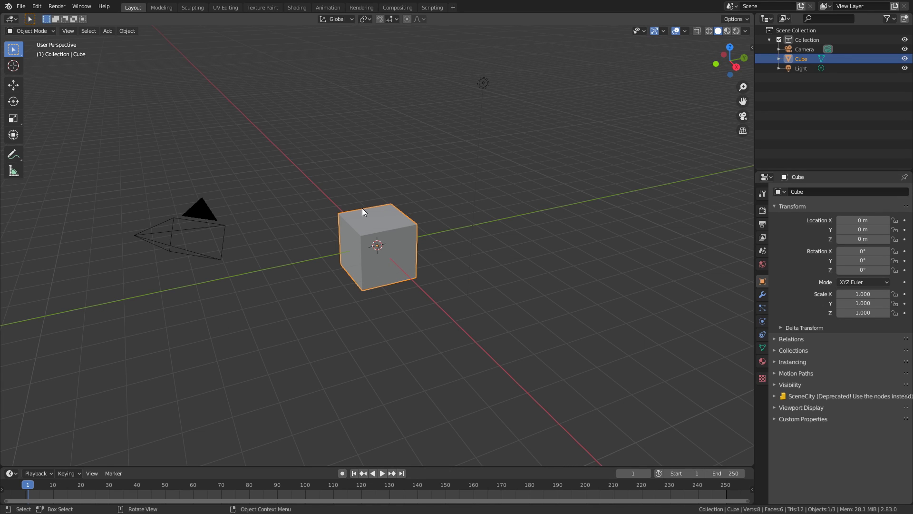
In Blender, delete the default cube and import CC3_Blender.Fbx from the LowPolyCharacter New folder.
key(Delete)
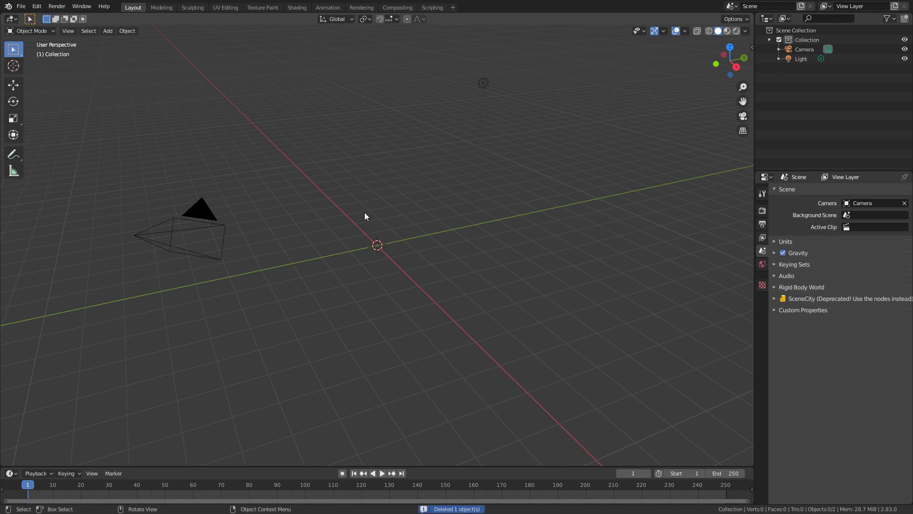
click(20, 8)
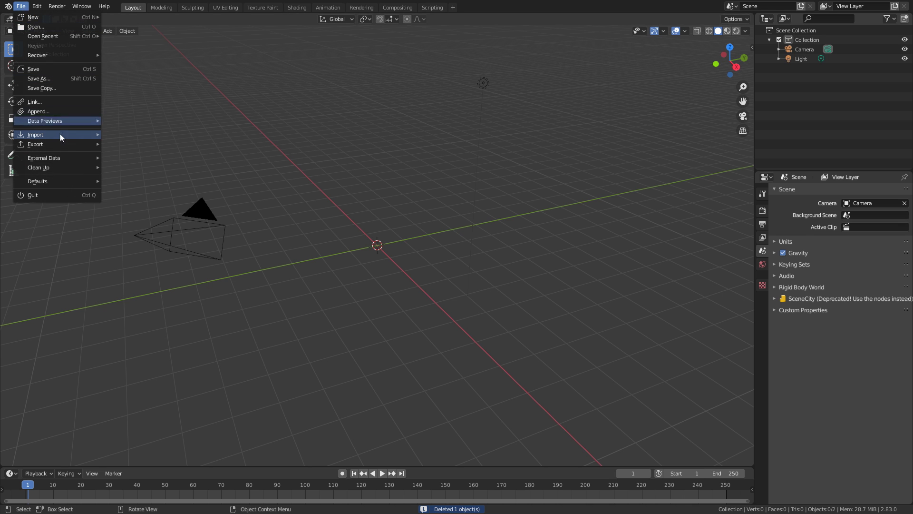
mouse_move(61, 136)
click(137, 153)
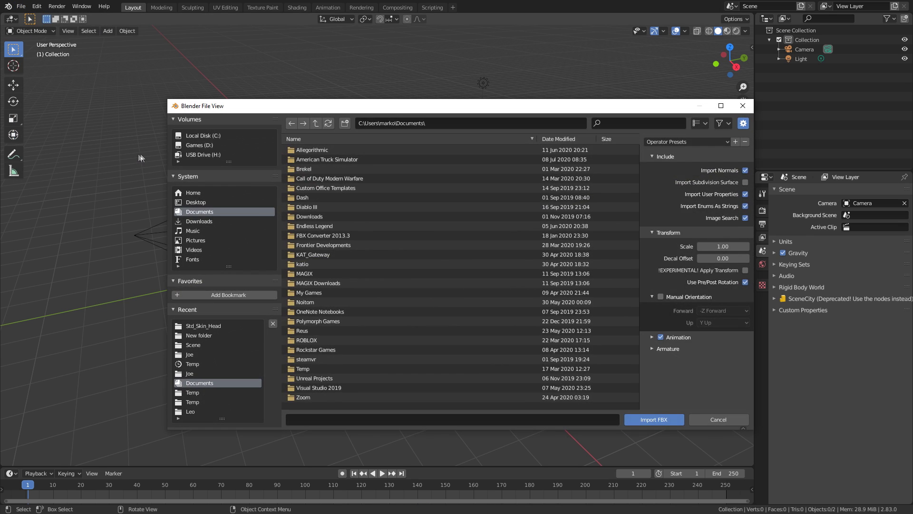
click(225, 335)
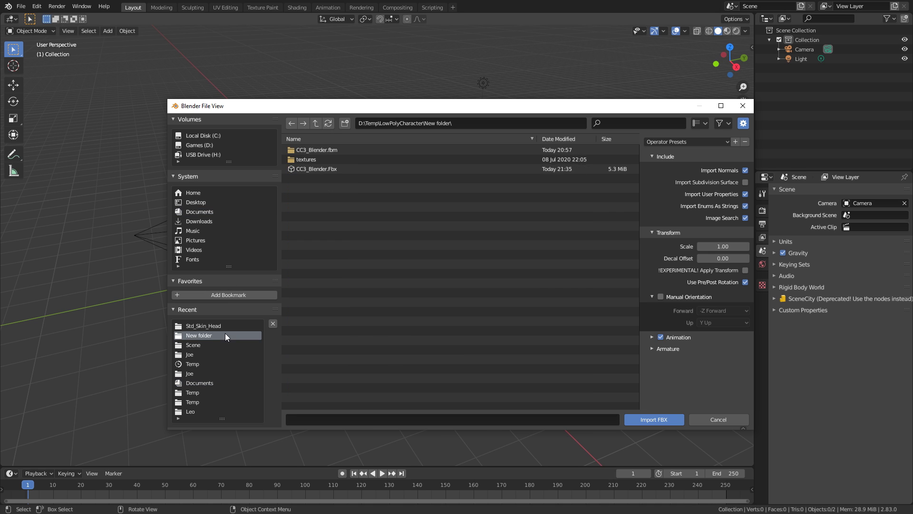
double_click(339, 169)
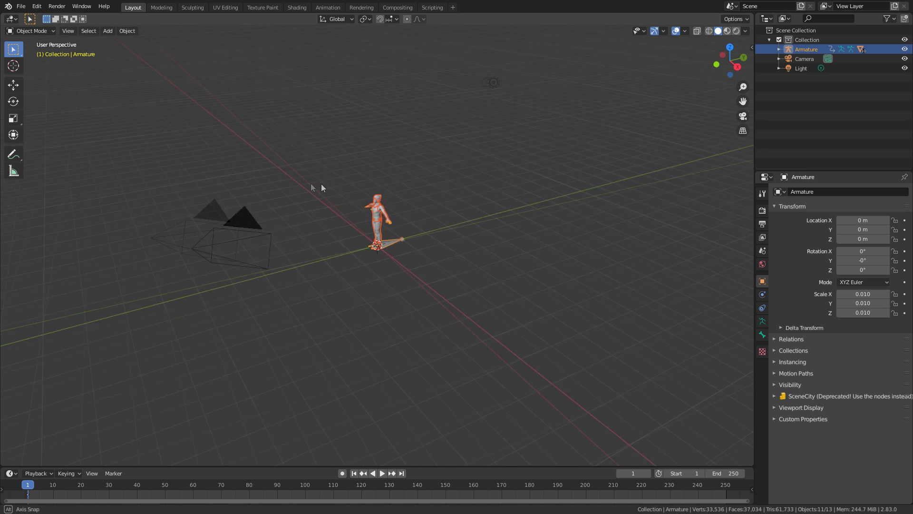
Display the imported character's upper body with rendered viewport shading.
shift+middle_drag(371, 178, 389, 237)
scroll(389, 216, up, 2)
scroll(390, 255, up, 1)
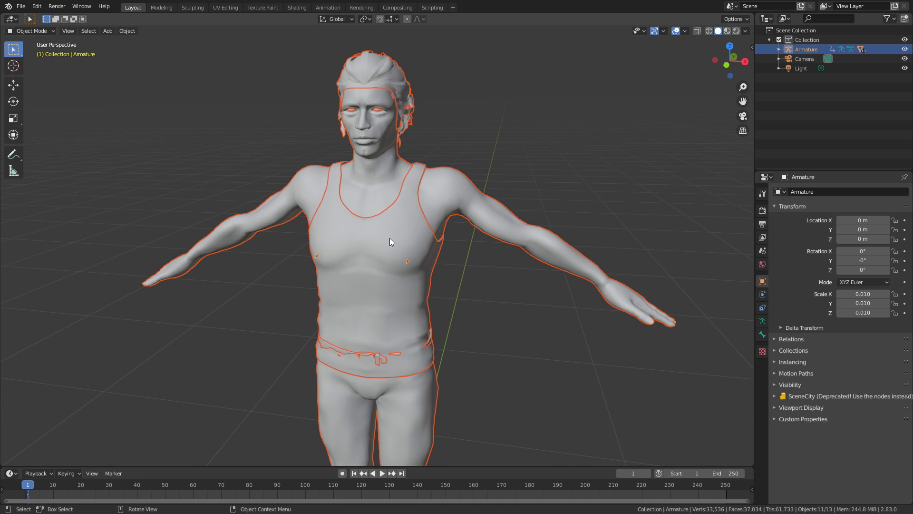
click(736, 32)
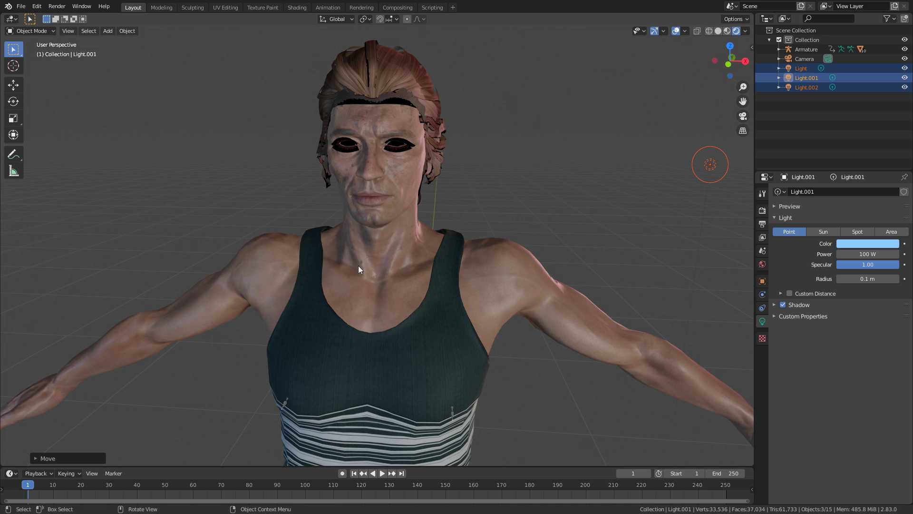
Set the hair's Scalp_High_polytail material to Alpha Blend mode and enable its Backface Culling.
click(405, 68)
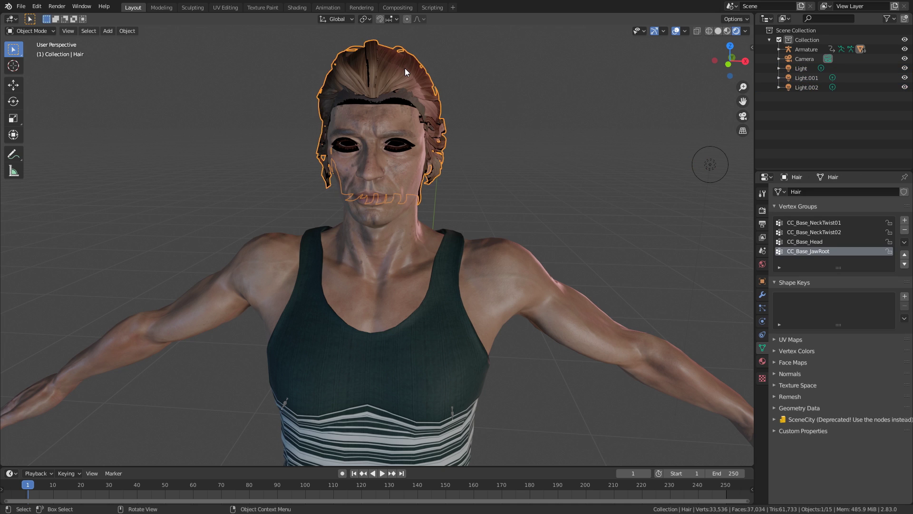
click(762, 361)
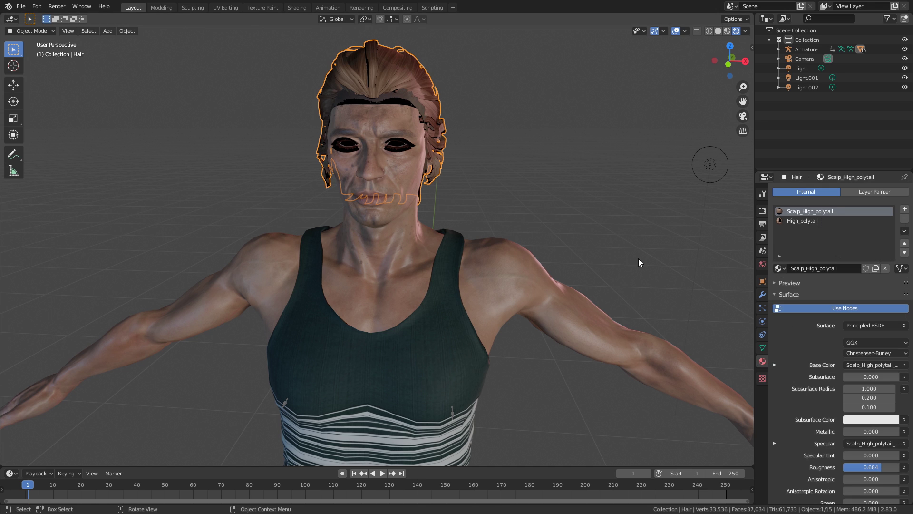
scroll(849, 453, down, 12)
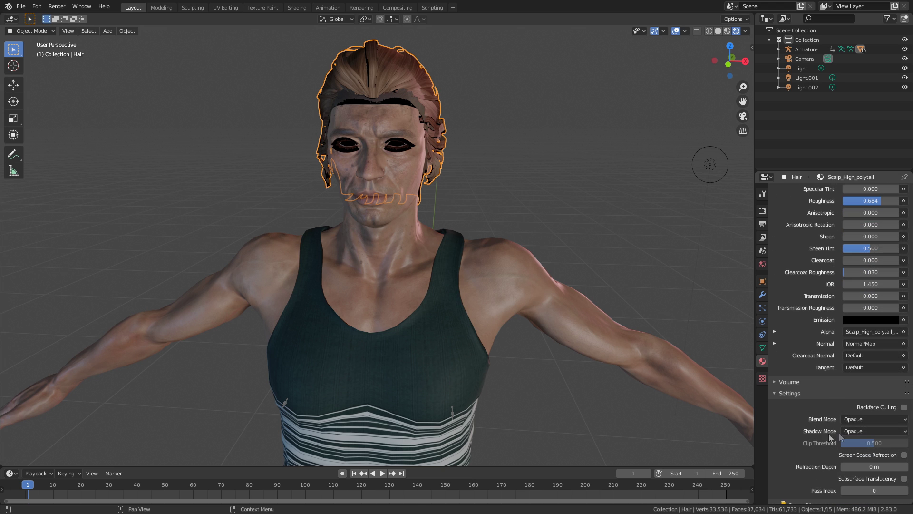
click(856, 420)
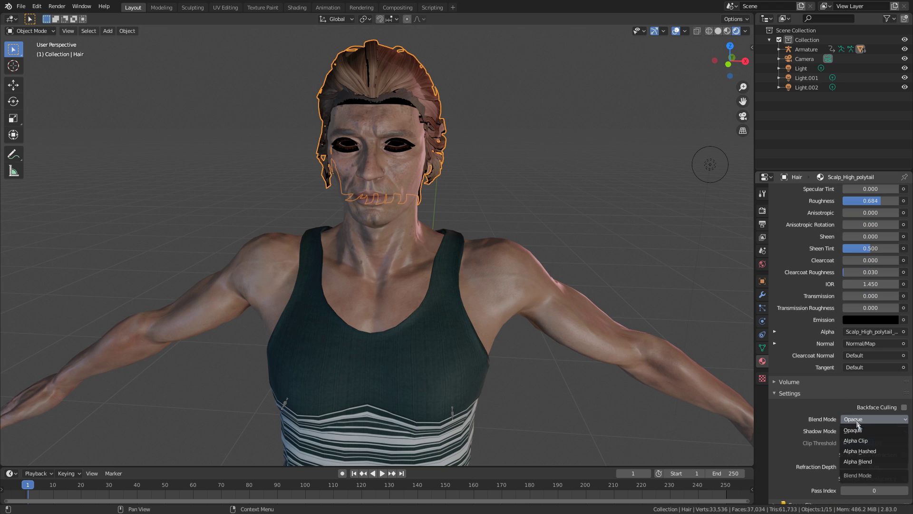
click(857, 462)
click(903, 408)
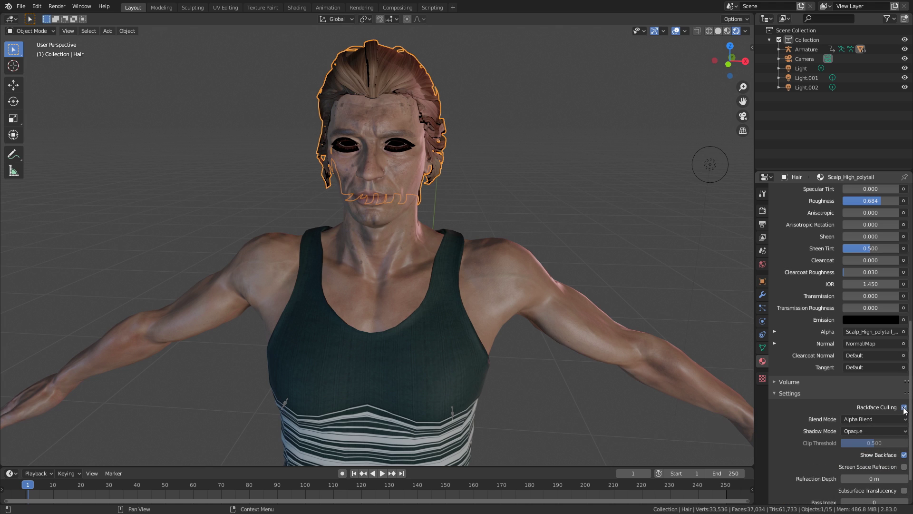
Select the hair's High_polytail material and bring up its blend settings.
scroll(822, 199, up, 12)
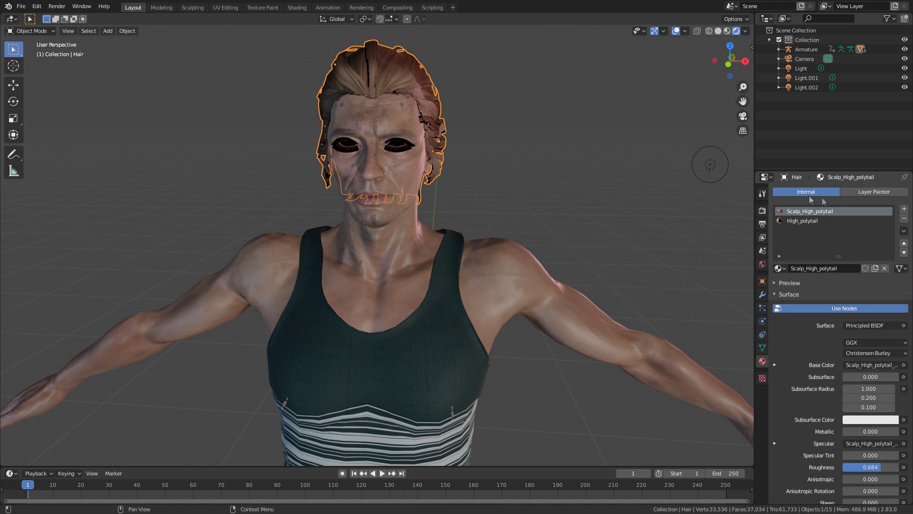
click(808, 221)
scroll(789, 298, down, 15)
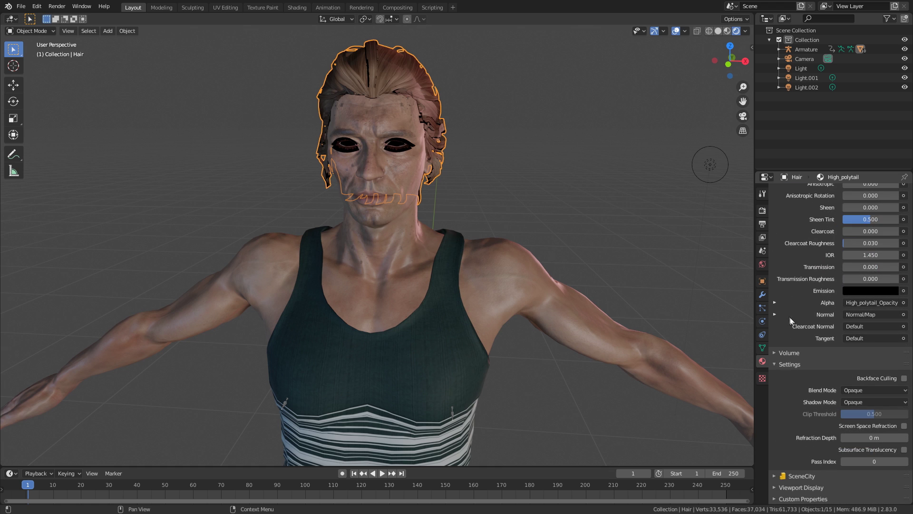
Try the Alpha Hashed and Alpha Blend modes on the High_polytail material, and return it to Opaque.
click(867, 388)
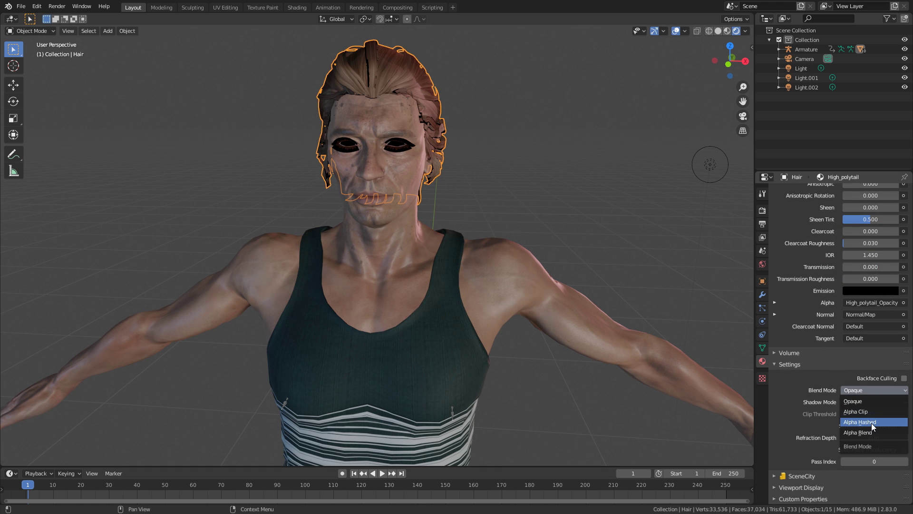
click(871, 423)
click(866, 386)
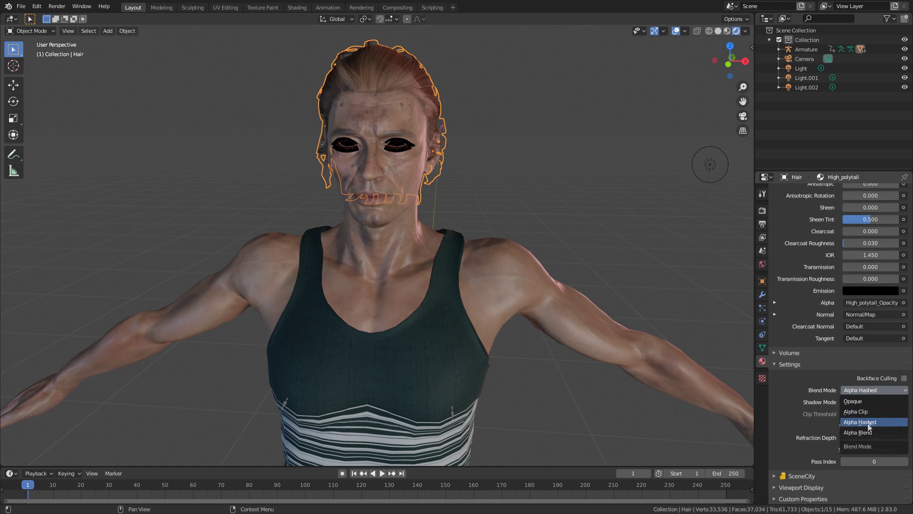
click(867, 432)
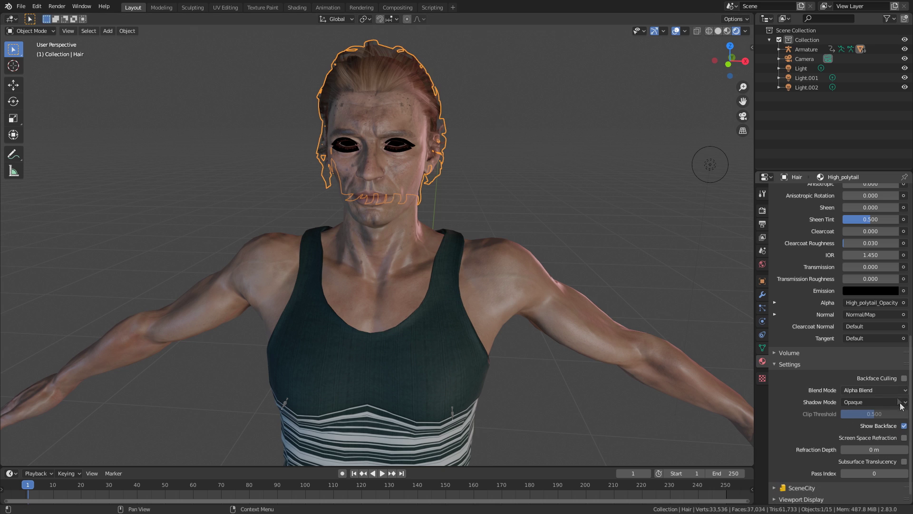
click(856, 389)
click(847, 399)
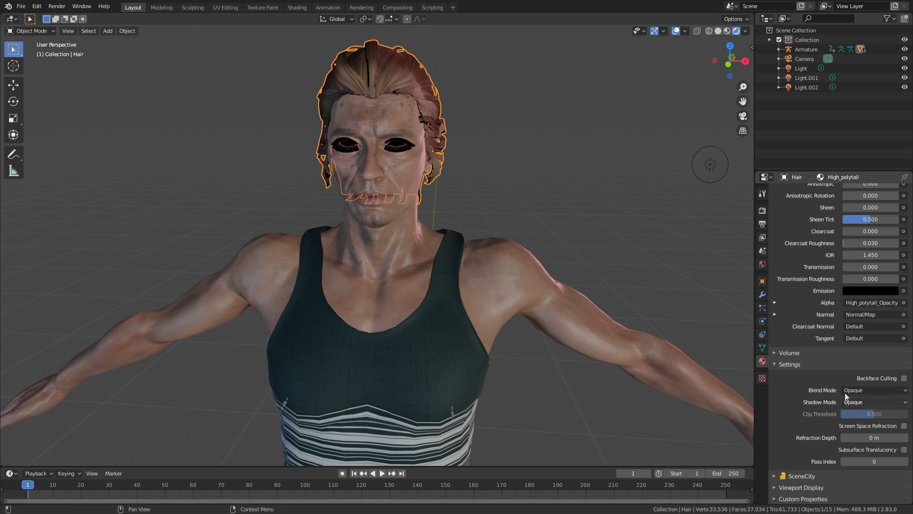
Set the hair's High_polytail material to Alpha Blend mode and enable its Backface Culling.
click(885, 392)
click(882, 432)
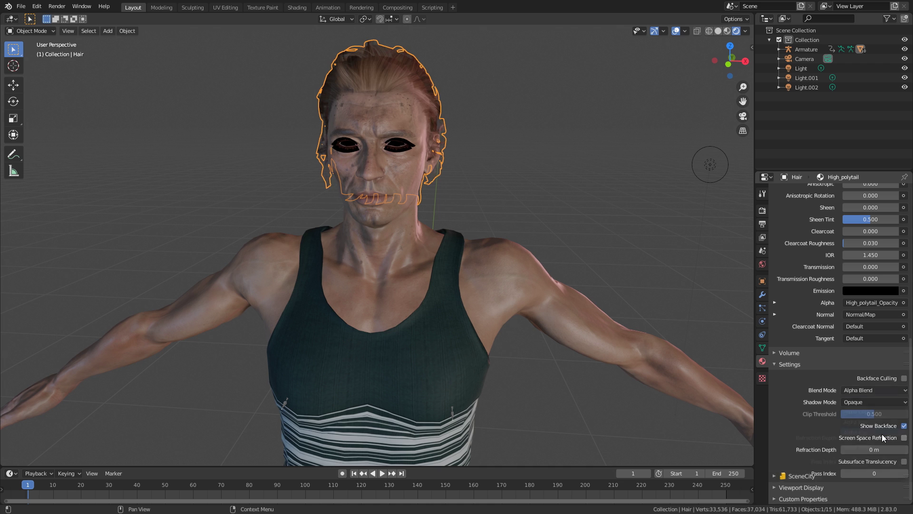
click(904, 378)
Set the Std_Eyelash material of CC_Base_Body to Alpha Blend mode and enable its Backface Culling.
mouse_move(620, 262)
middle_down()
mouse_move(577, 264)
mouse_move(610, 269)
middle_up()
scroll(523, 245, up, 5)
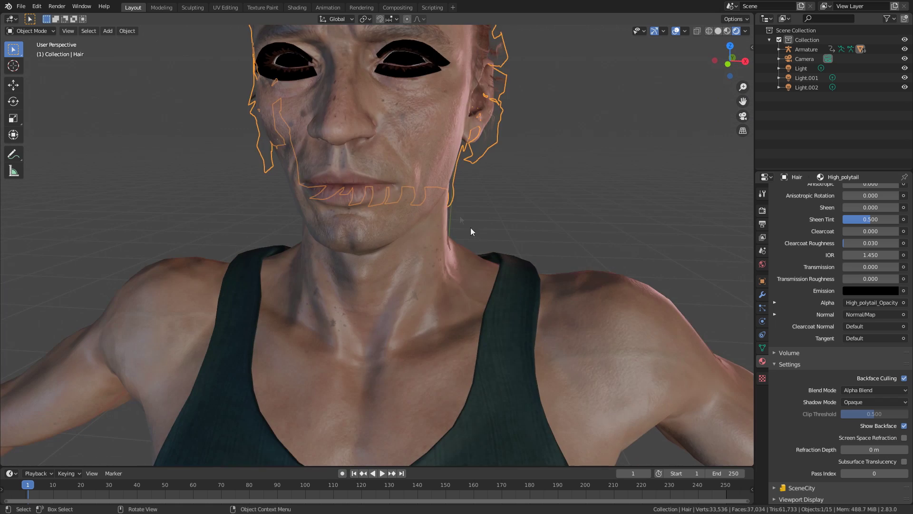
click(411, 132)
shift+middle_drag(412, 132, 487, 174)
scroll(870, 366, up, 15)
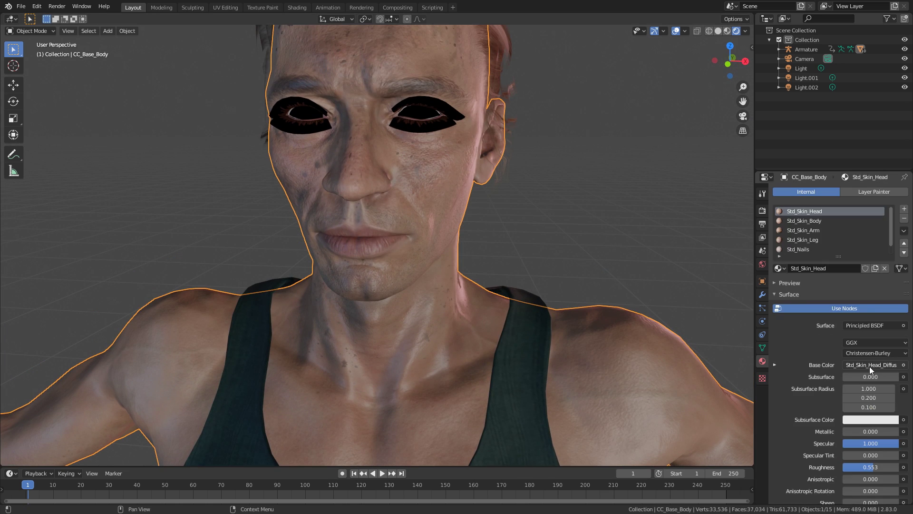
click(811, 250)
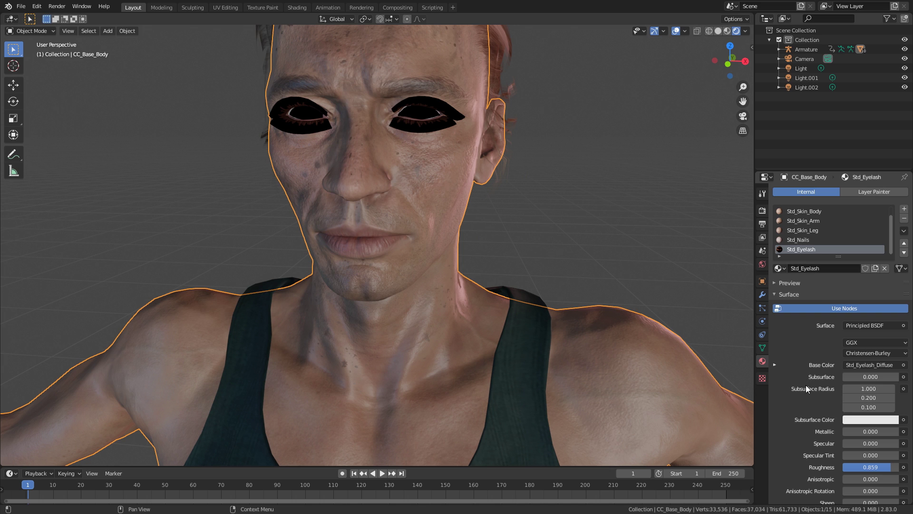
scroll(805, 384, down, 15)
click(867, 389)
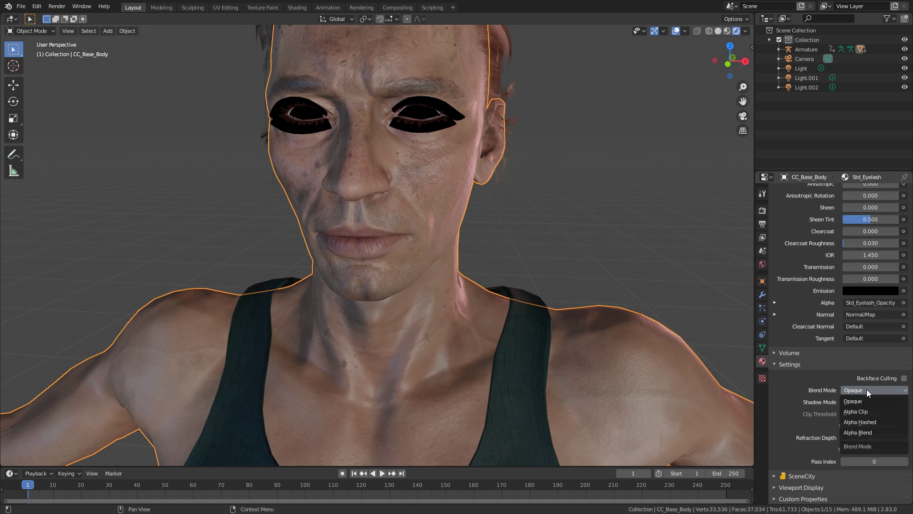
click(875, 432)
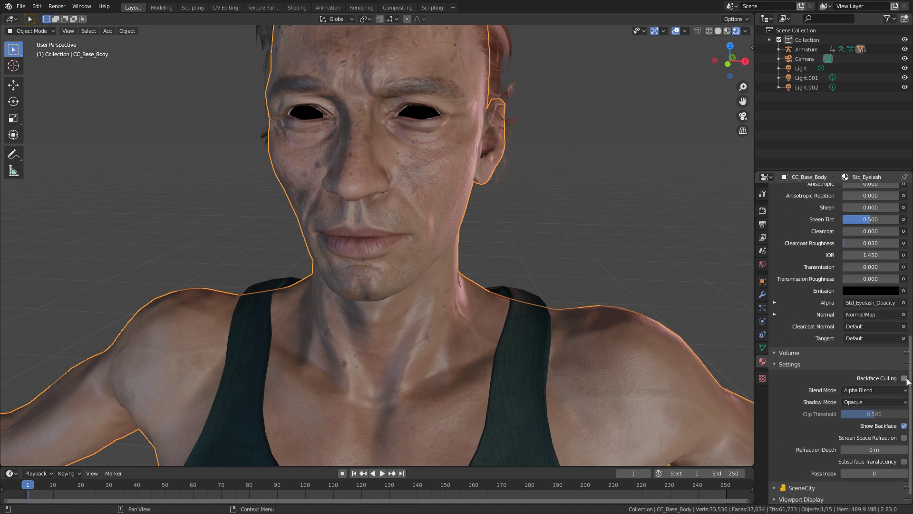
click(903, 378)
Set the Std_Eye_Occlusion_R material of CC_Base_EyeOcclusion to Alpha Blend mode and enable its Backface Culling.
click(424, 116)
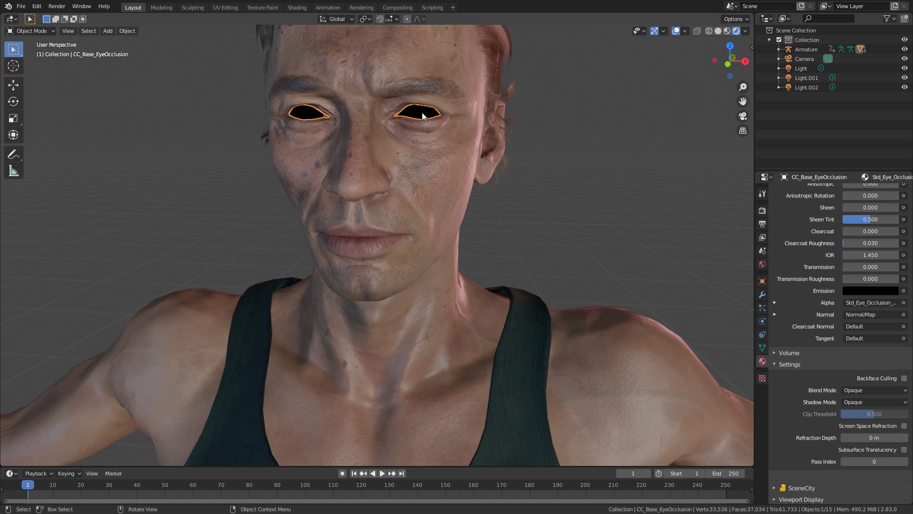
scroll(853, 346, up, 5)
scroll(853, 346, up, 5)
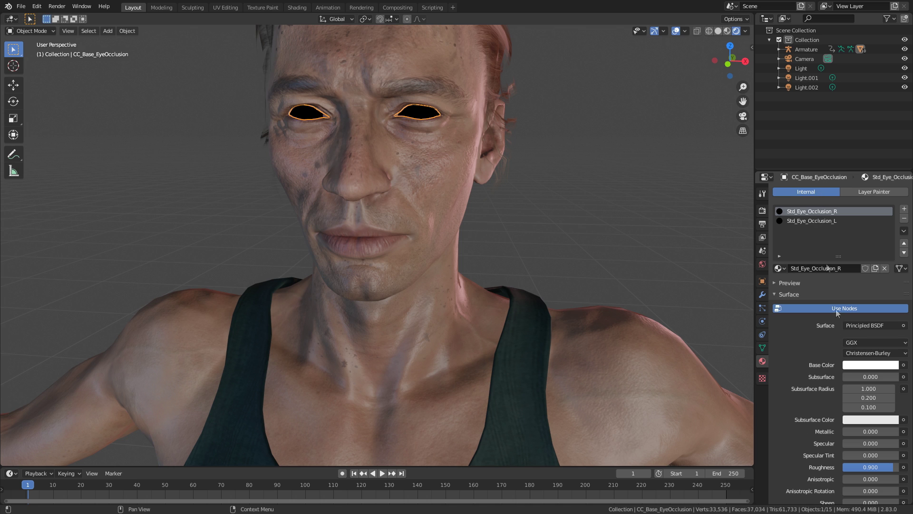
scroll(883, 430, down, 12)
click(861, 390)
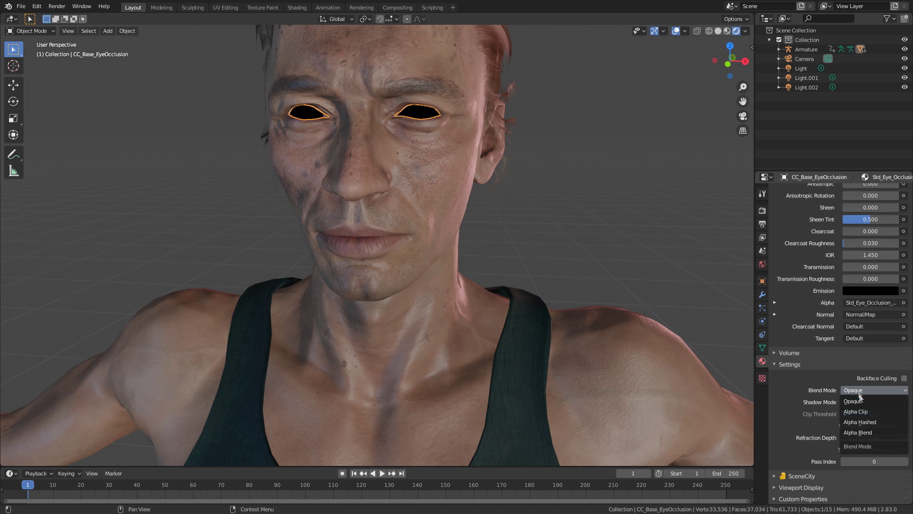
click(867, 431)
click(903, 378)
Set the Std_Eye_Occlusion_L material to Alpha Blend mode with Backface Culling enabled.
scroll(861, 379, up, 12)
click(832, 220)
scroll(840, 396, down, 12)
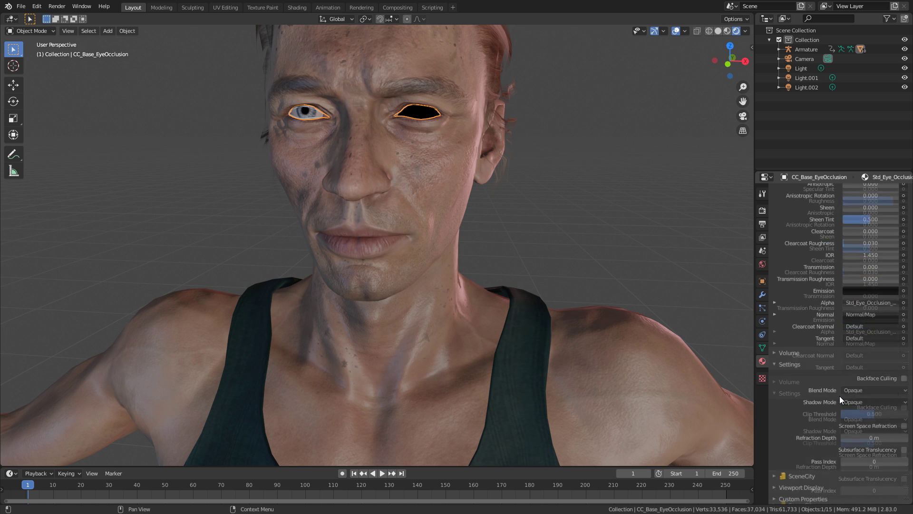
click(858, 391)
click(861, 434)
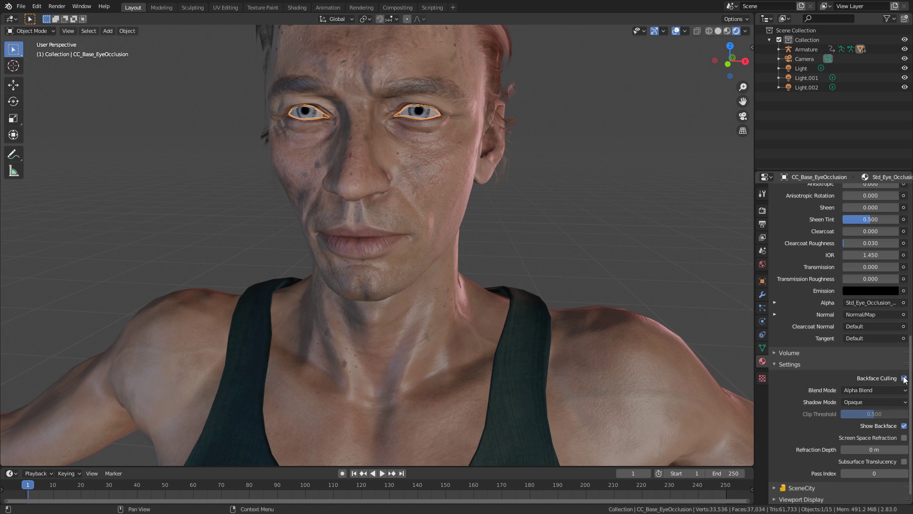
click(904, 378)
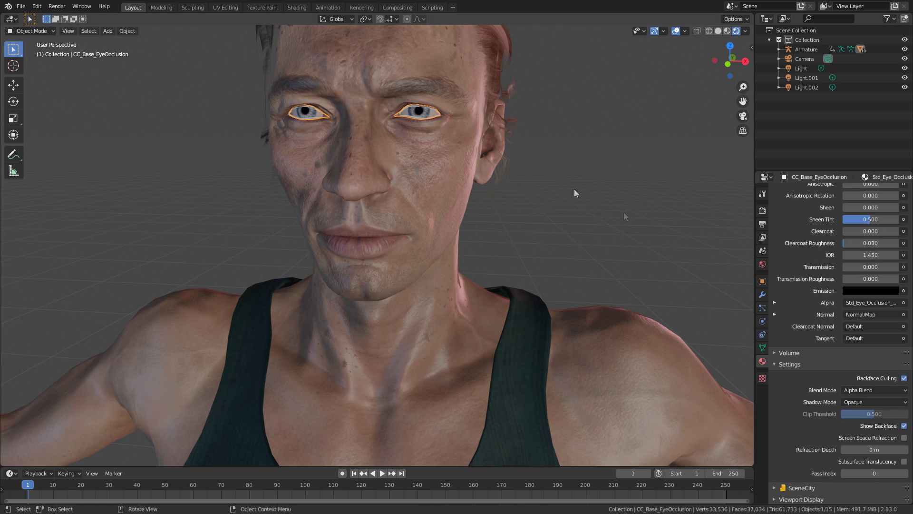
Set the Std_Tearline_R material of CC_Base_TearLine to Alpha Blend mode.
click(415, 117)
click(414, 116)
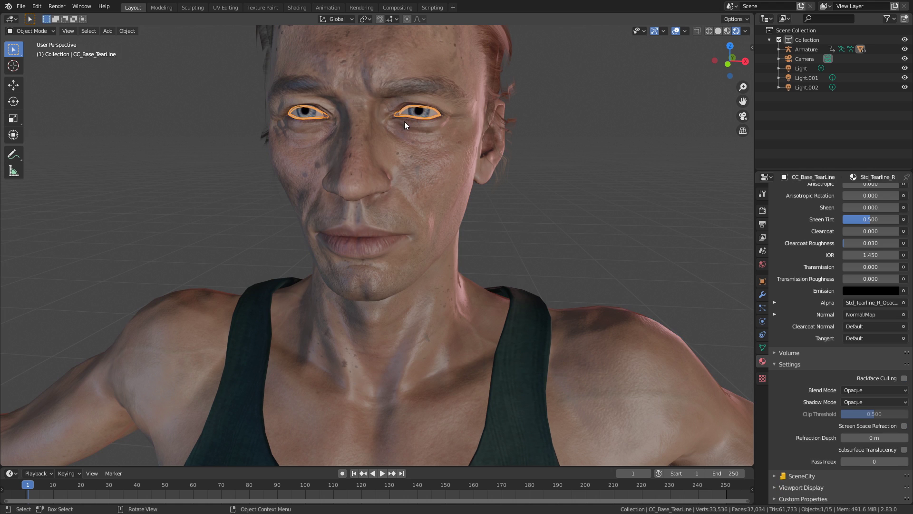
click(878, 389)
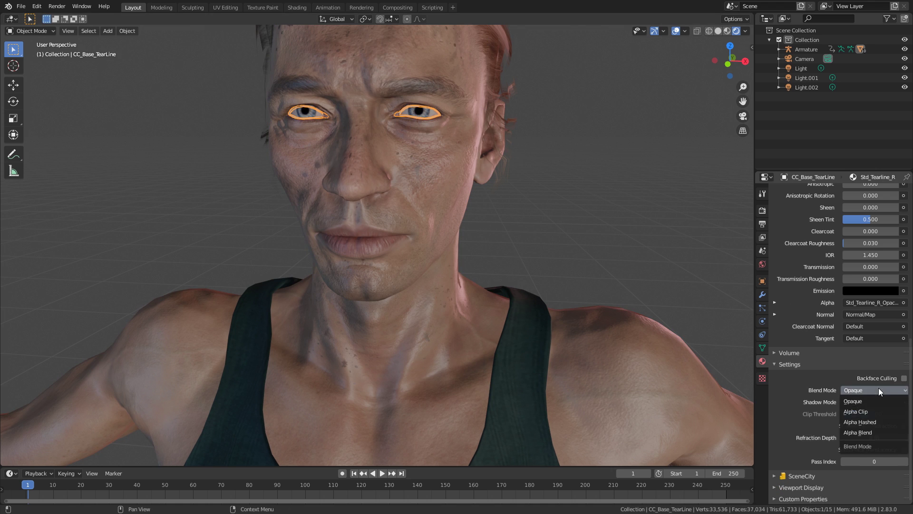
click(874, 432)
Set the Std_Tearline_L material to Alpha Blend mode with Backface Culling enabled.
scroll(824, 313, up, 8)
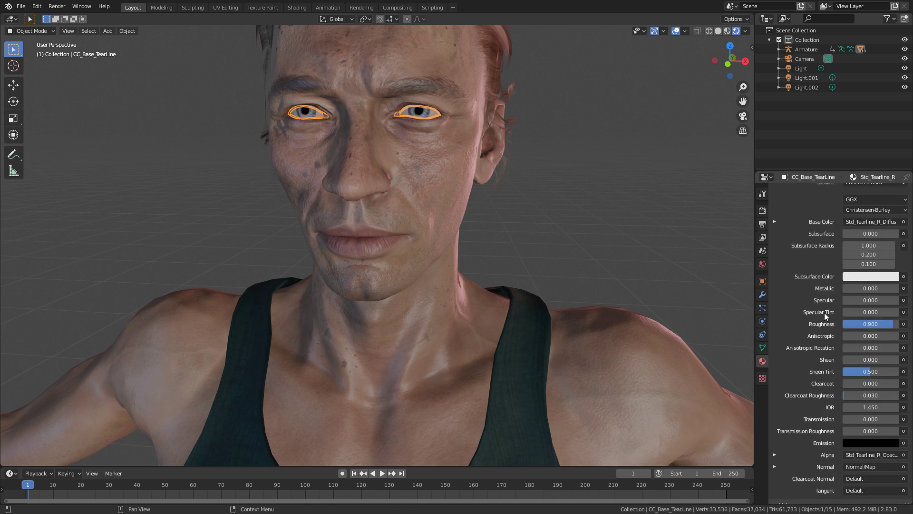
scroll(823, 312, up, 5)
click(810, 223)
scroll(826, 376, down, 12)
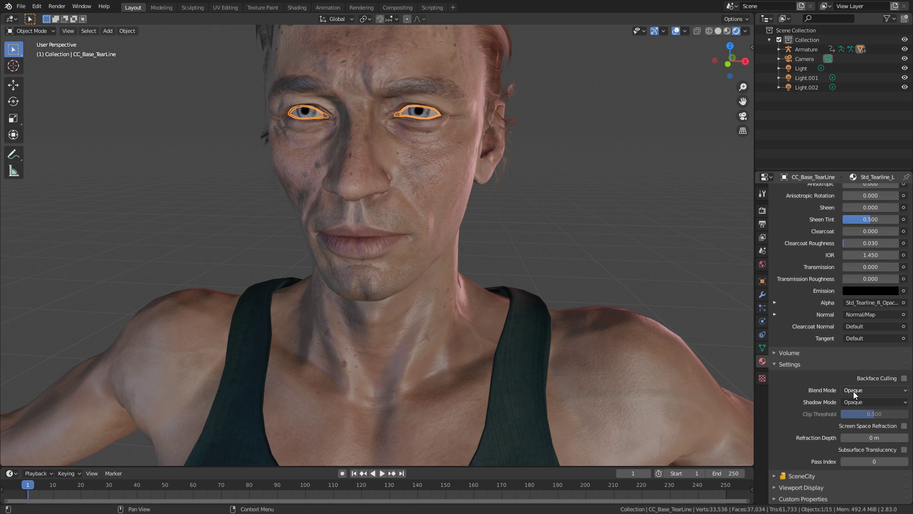
click(853, 391)
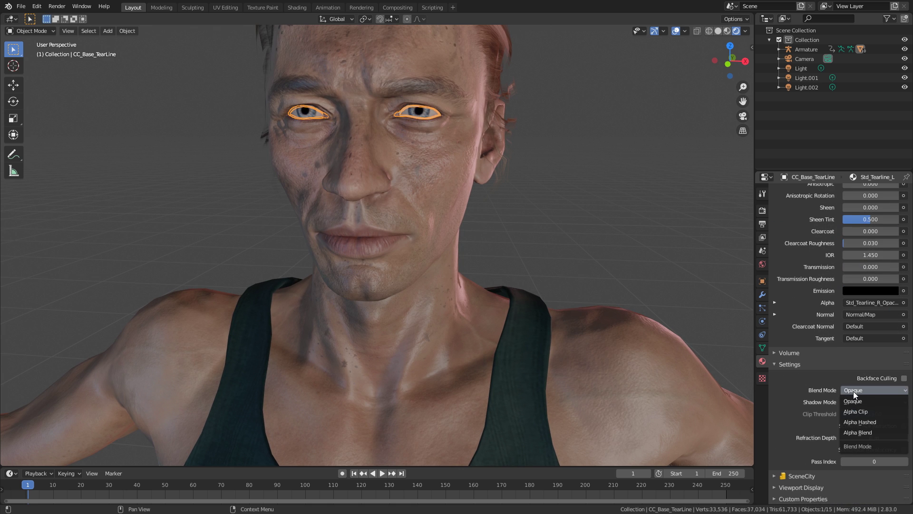
click(870, 434)
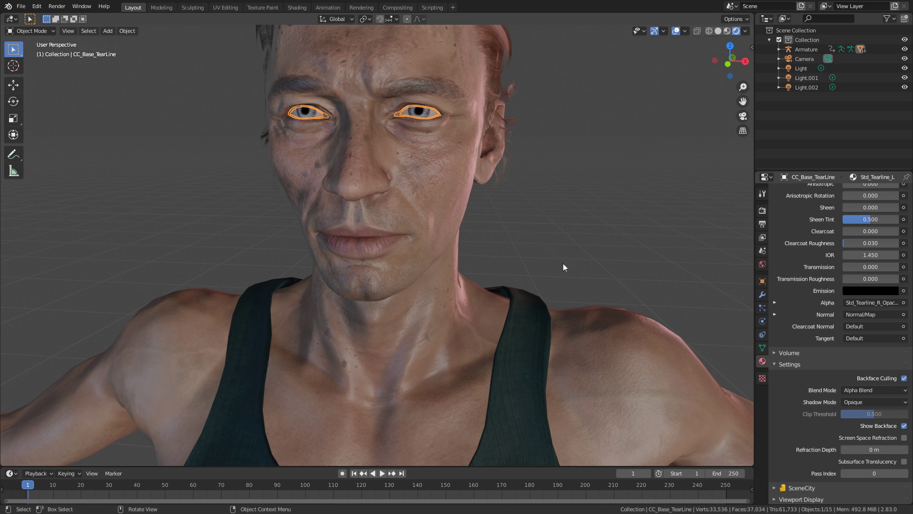
In the Shading workspace with rendered viewport display, set Std_Tearline_L's Specular to 0.001 and Transmission to 0.1.
click(297, 8)
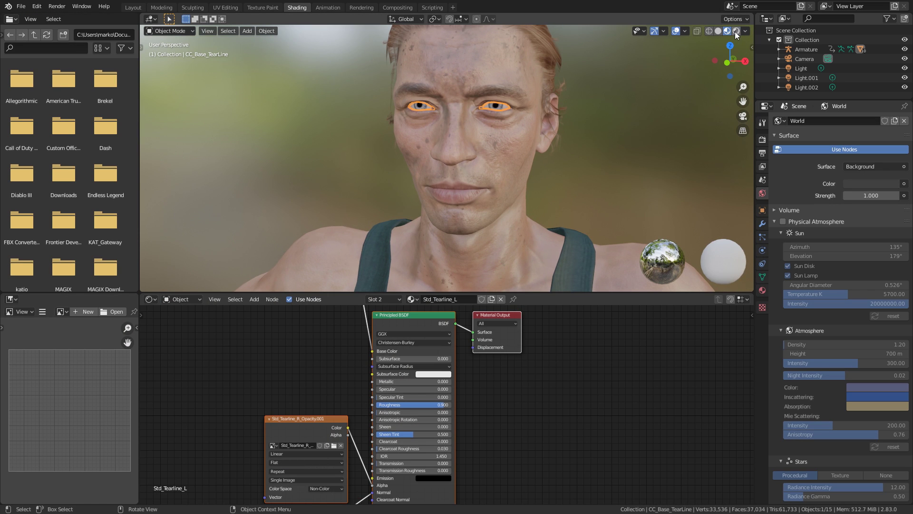
click(736, 31)
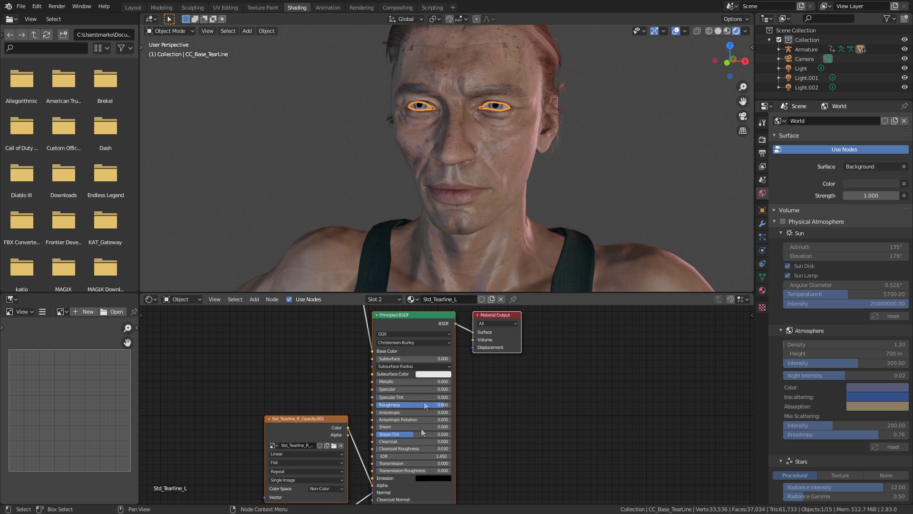
click(426, 388)
text(.0)
key(Return)
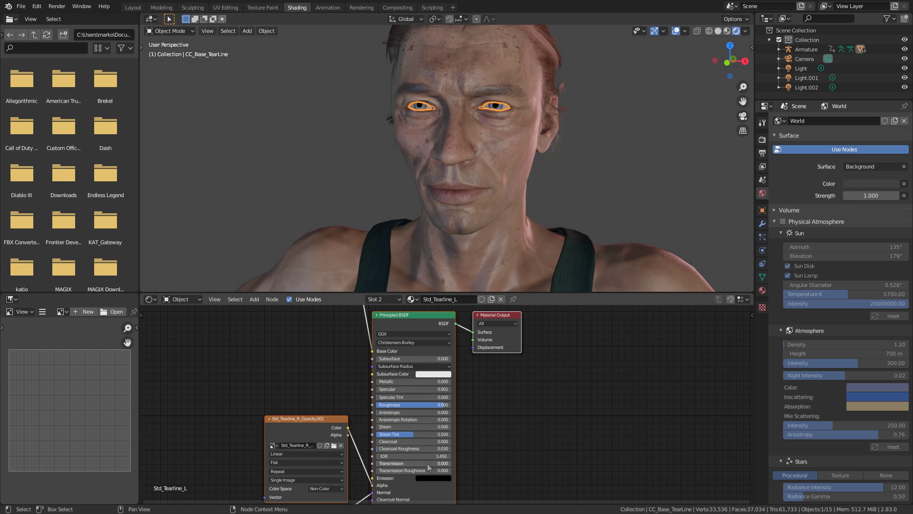
click(427, 464)
text(.1)
key(Return)
click(329, 202)
scroll(333, 199, up, 2)
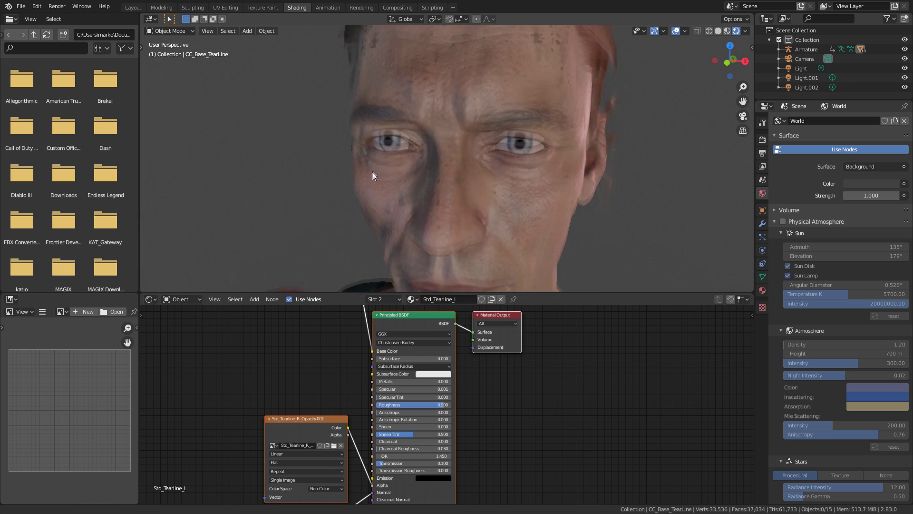
scroll(371, 172, up, 3)
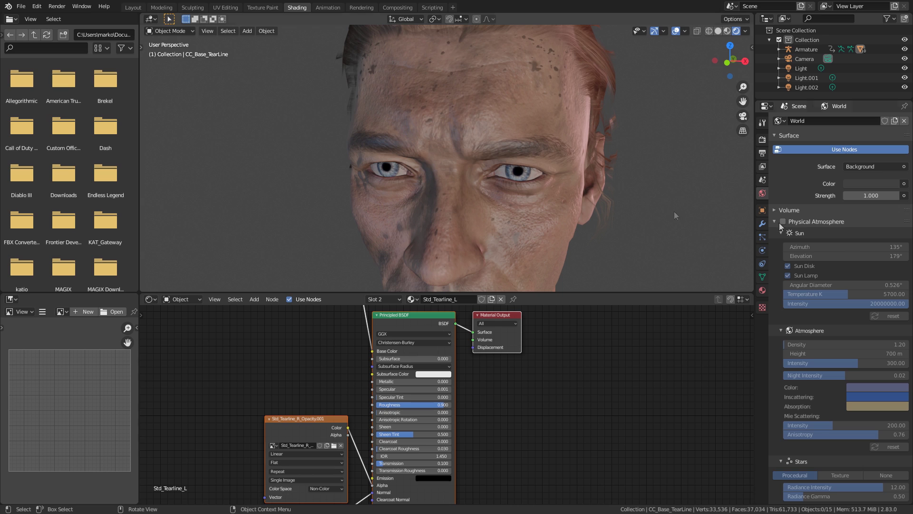
Set the Std_Tearline_R material's Specular to 0.001 and Transmission to 0.1.
click(763, 293)
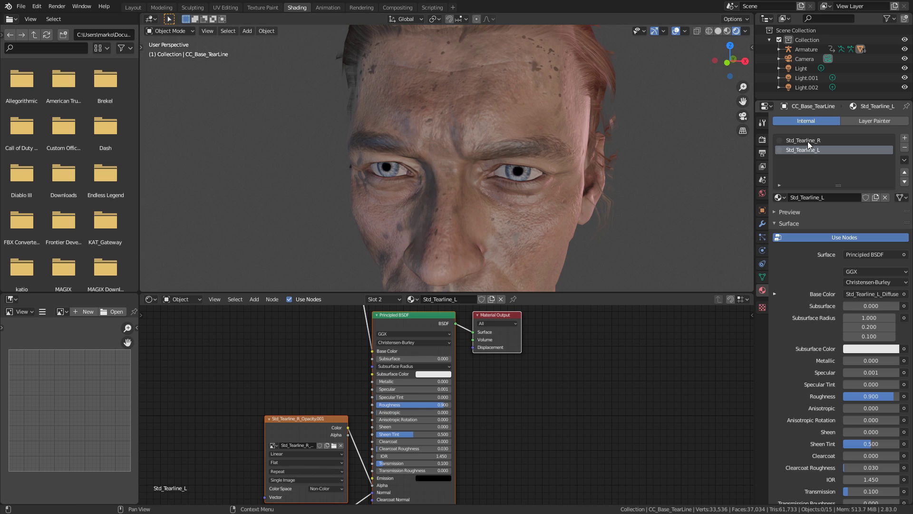
click(807, 141)
click(415, 389)
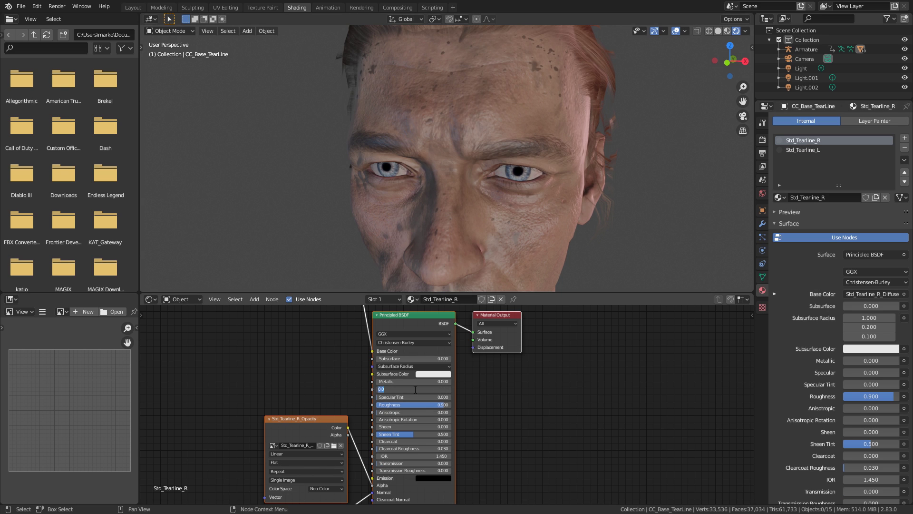
text(.001)
key(Return)
click(417, 463)
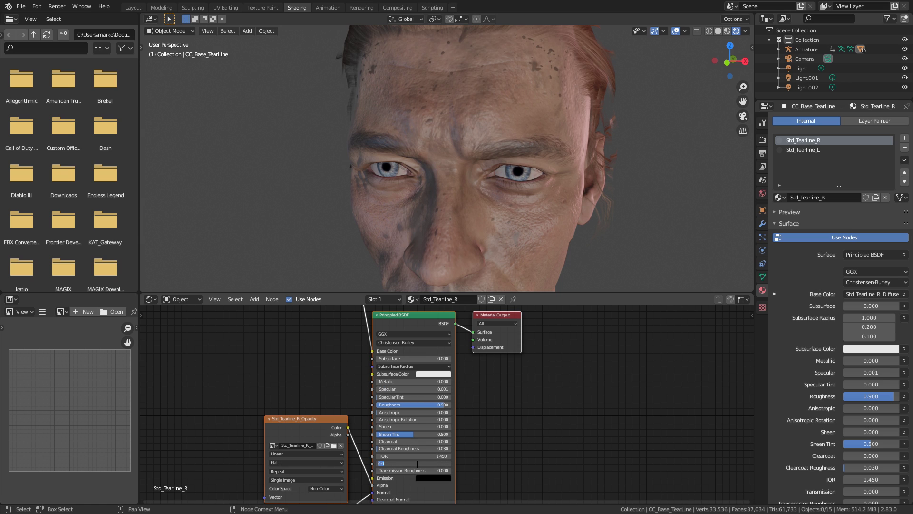
text(.1)
key(Return)
Select the CC_Base_Body mesh and make its Std_Skin_Head material active.
scroll(577, 217, down, 5)
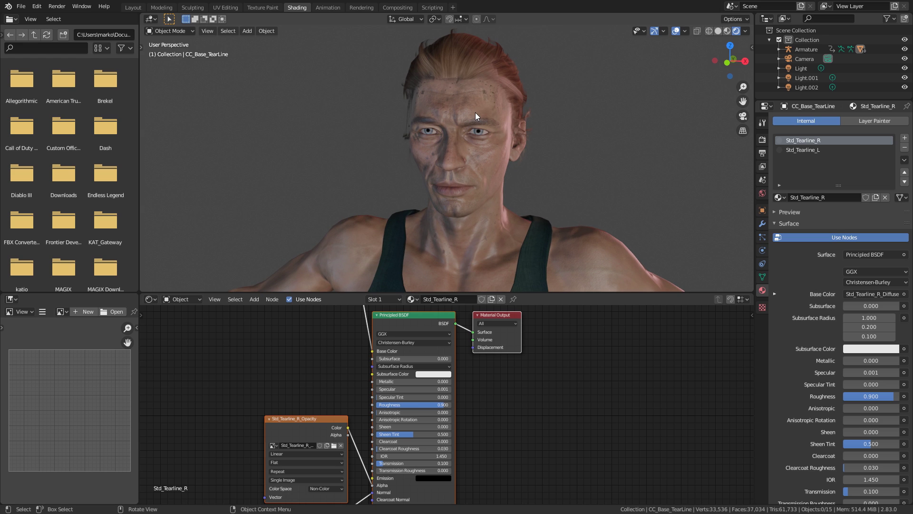
click(438, 107)
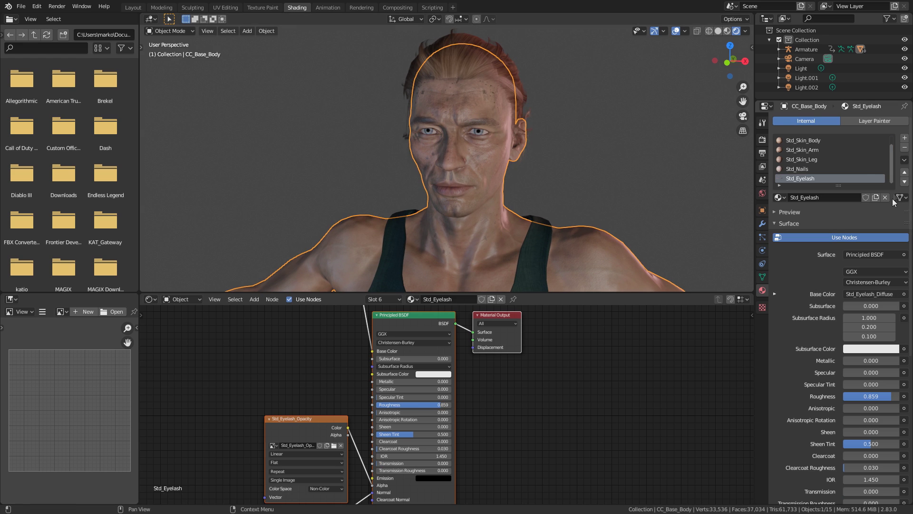
scroll(811, 147, up, 1)
click(808, 141)
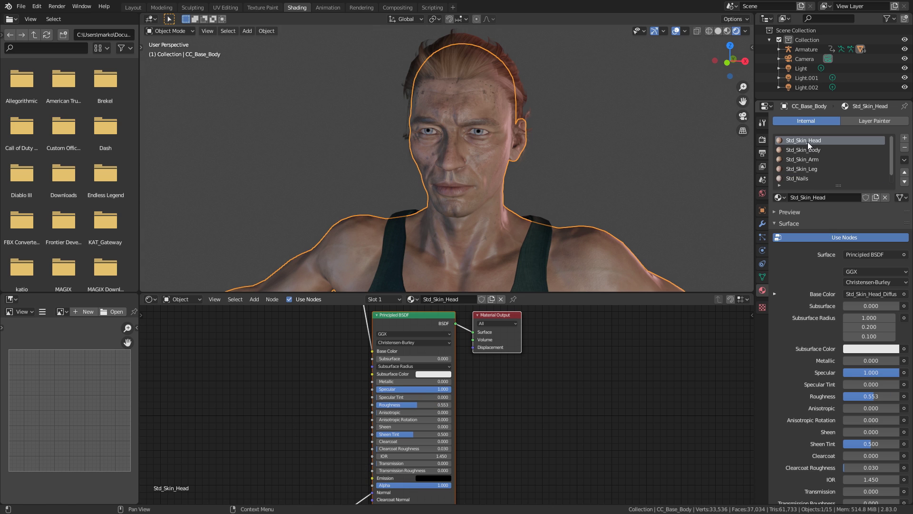
Rearrange the Std_Skin_Head nodes, placing the Normal texture beside the Normal/Map node and the Diffuse texture farther from the Principled BSDF.
scroll(501, 428, down, 2)
middle_drag(504, 407, 605, 336)
drag(436, 426, 456, 399)
click(418, 447)
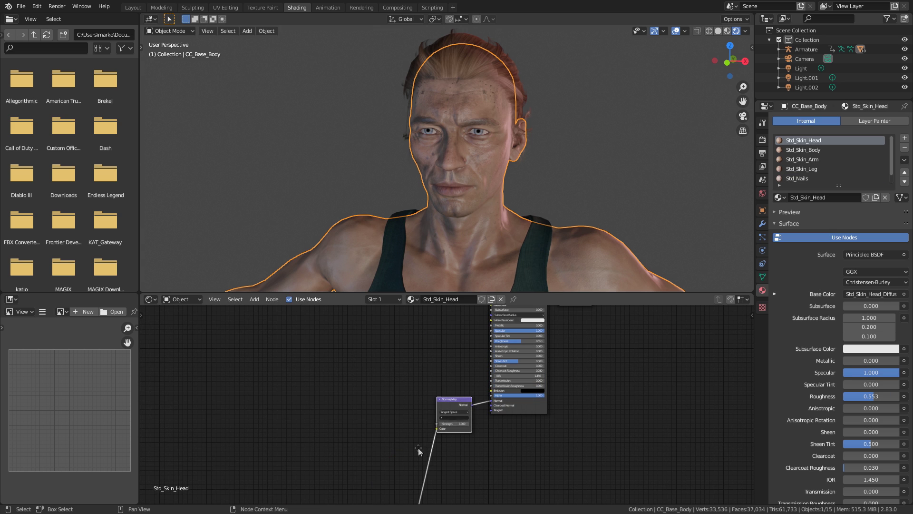
middle_drag(403, 475, 420, 402)
drag(403, 487, 421, 324)
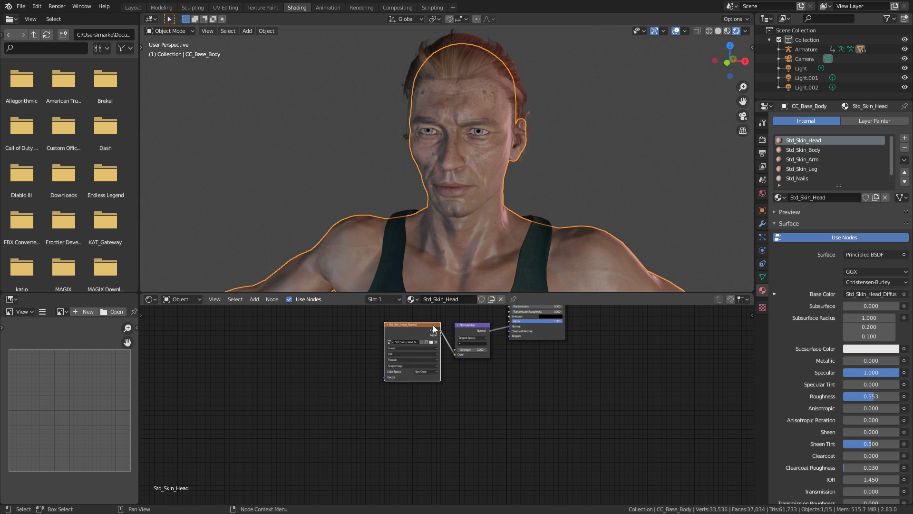
middle_drag(487, 324, 473, 386)
middle_drag(455, 328, 453, 471)
click(458, 344)
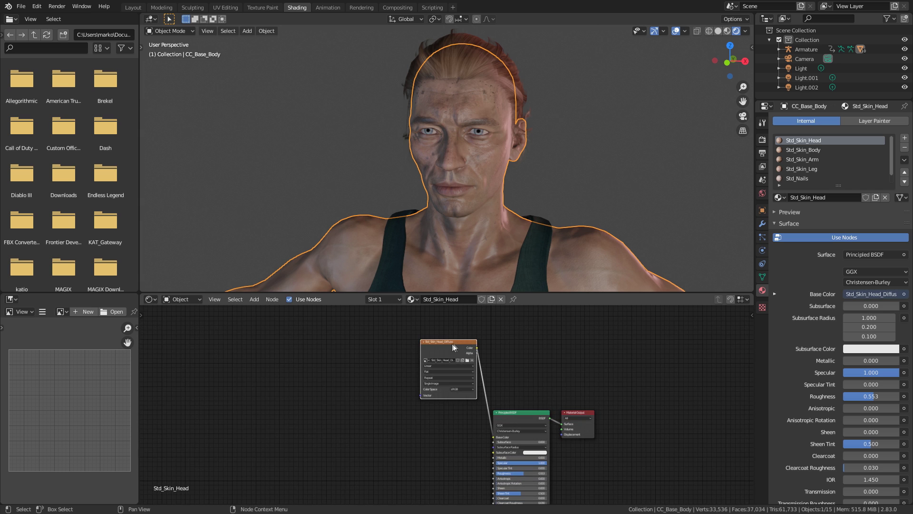
drag(458, 344, 378, 343)
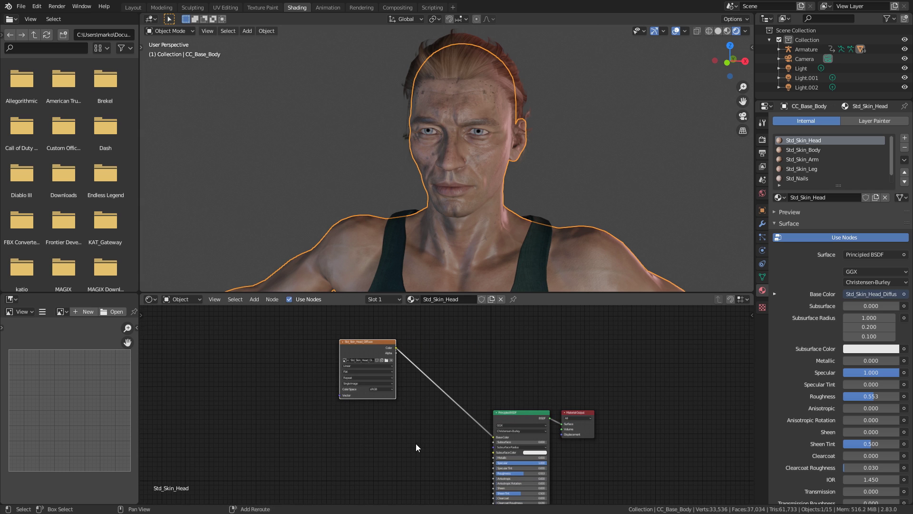
Set Std_Skin_Head's Subsurface to 0.005 and its Subsurface Color to a light salmon pink.
middle_drag(416, 443, 401, 401)
scroll(474, 422, up, 3)
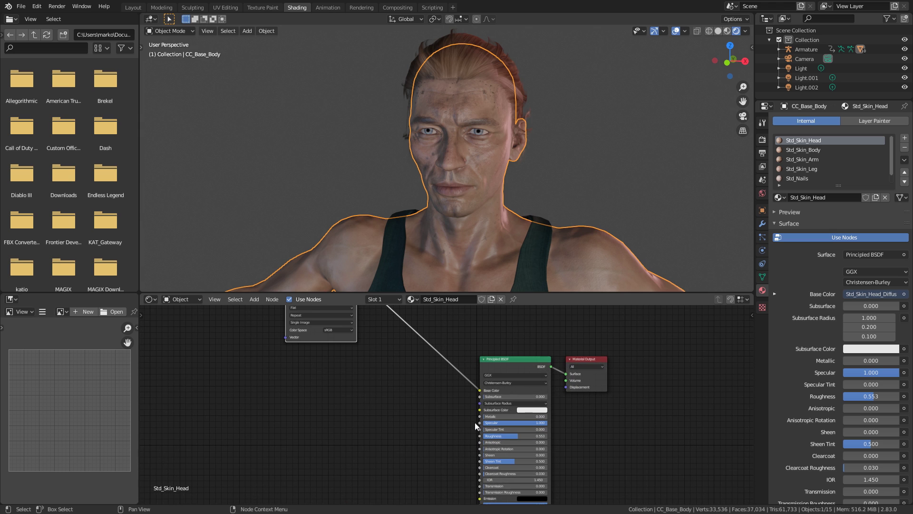
click(523, 396)
key(BackSpace)
key(Return)
click(531, 412)
click(542, 349)
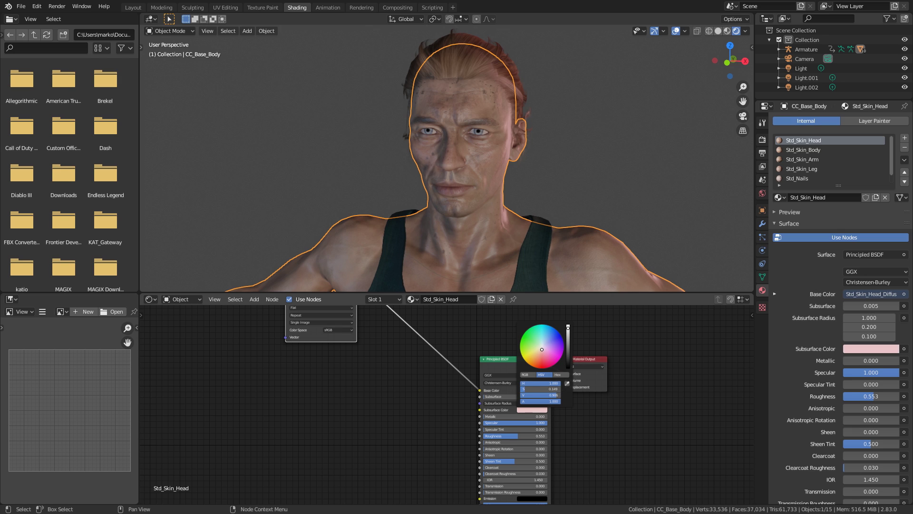
drag(542, 349, 541, 353)
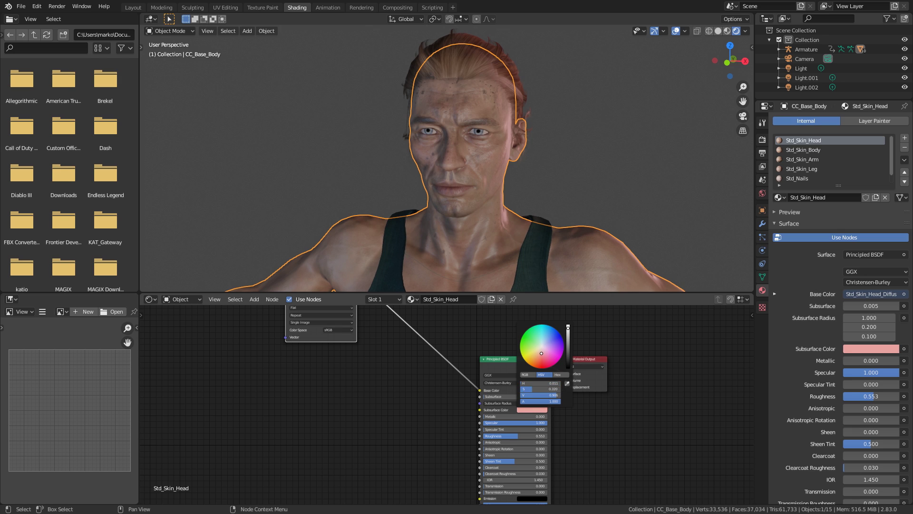
Enable Screen Space Reflections with Refraction in the Eevee render settings.
click(762, 159)
click(762, 141)
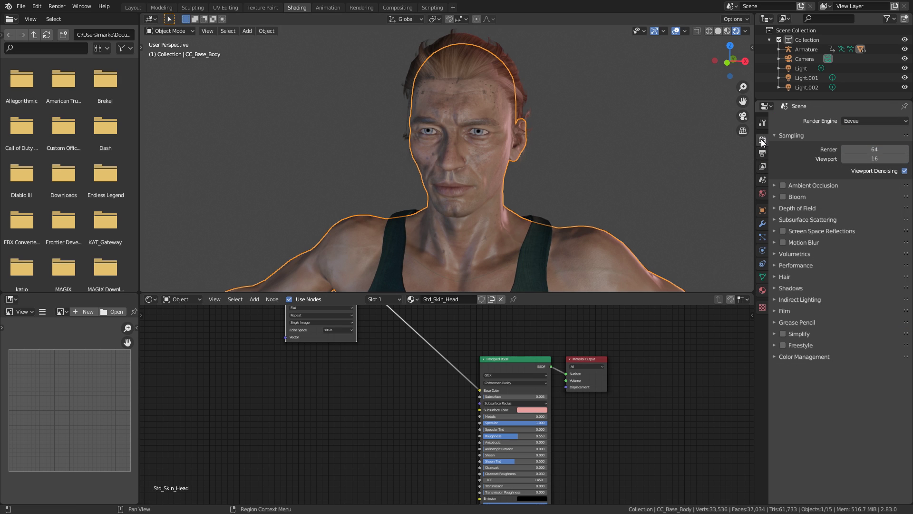
click(782, 232)
click(774, 231)
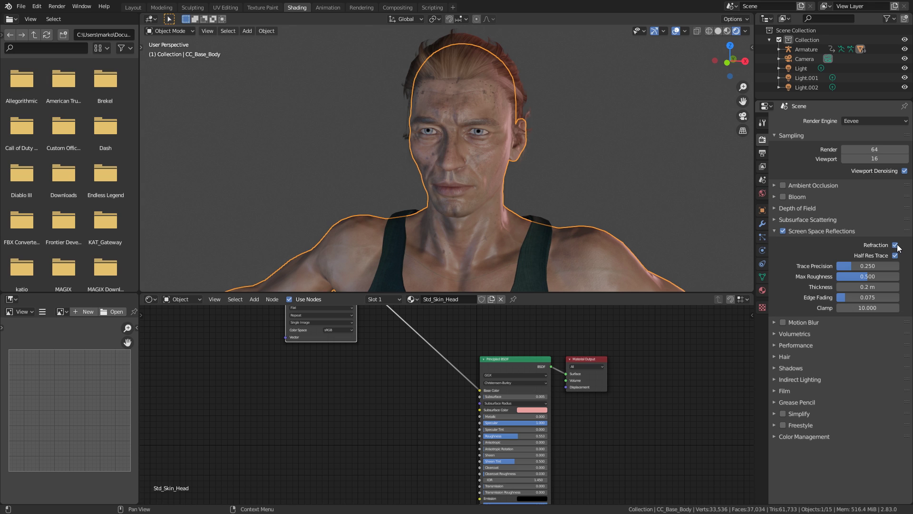
click(774, 231)
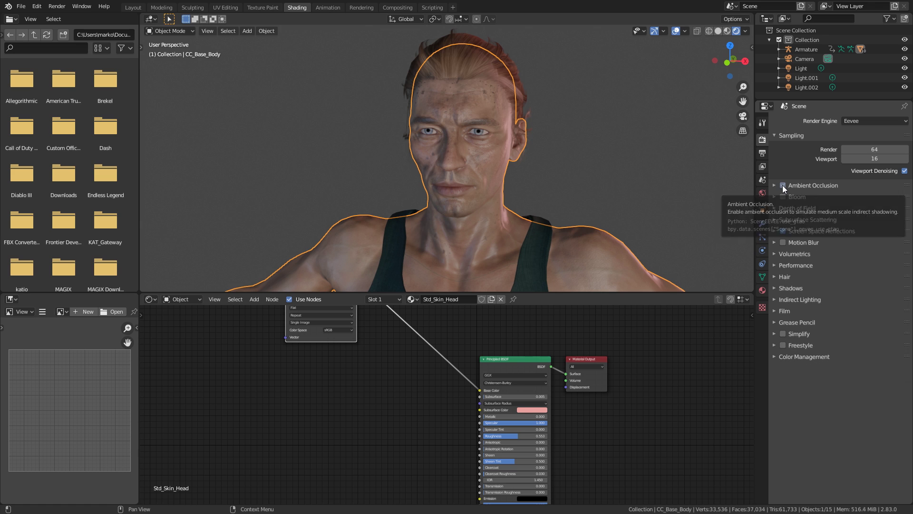
Add an Image Texture node to the Std_Skin_Head material, below and left of the Diffuse texture node.
click(763, 290)
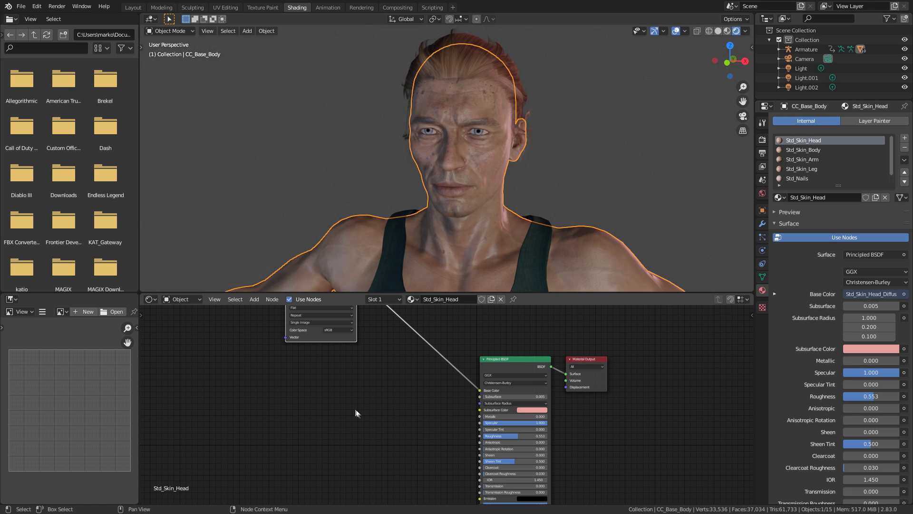
key(shift+a)
click(257, 384)
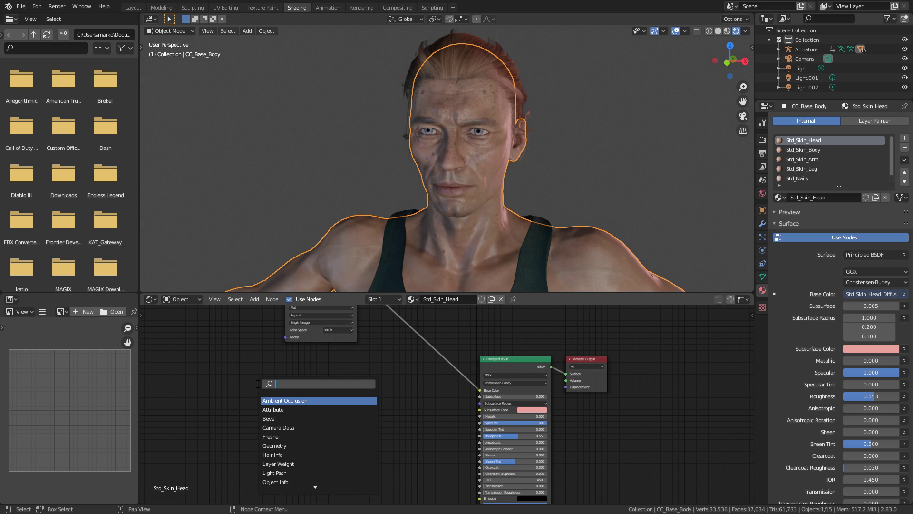
text(image)
key(Return)
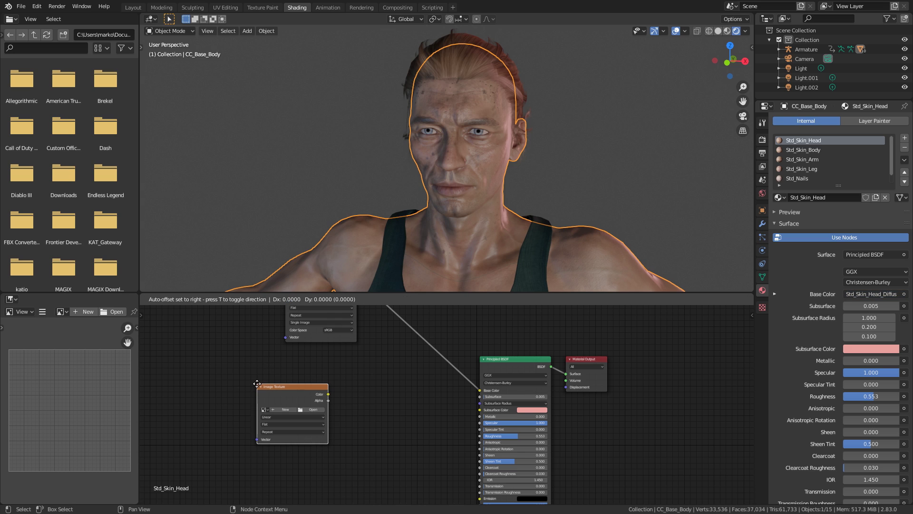
click(229, 364)
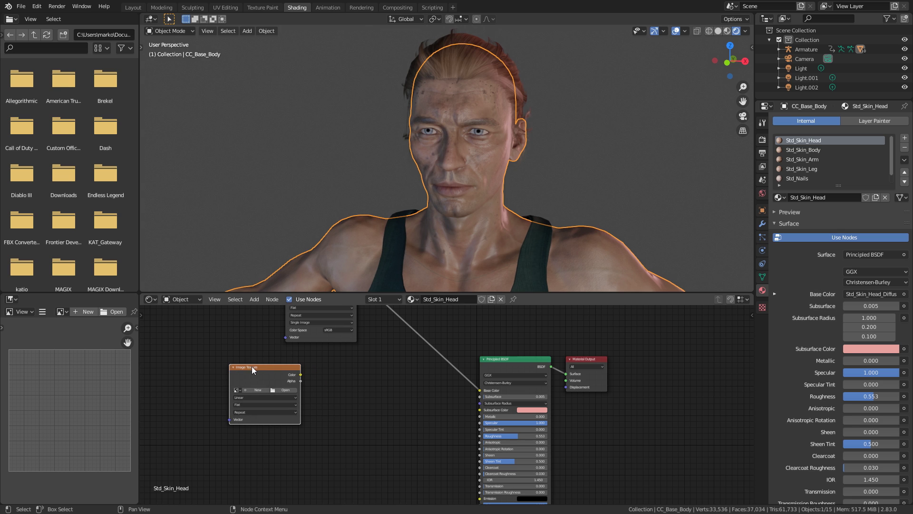
drag(252, 366, 213, 356)
Load Std_Skin_Head_SpecMask.jpg from the exported CC_Base_Body\Std_Skin_Head texture folder into the new Image Texture node.
click(252, 382)
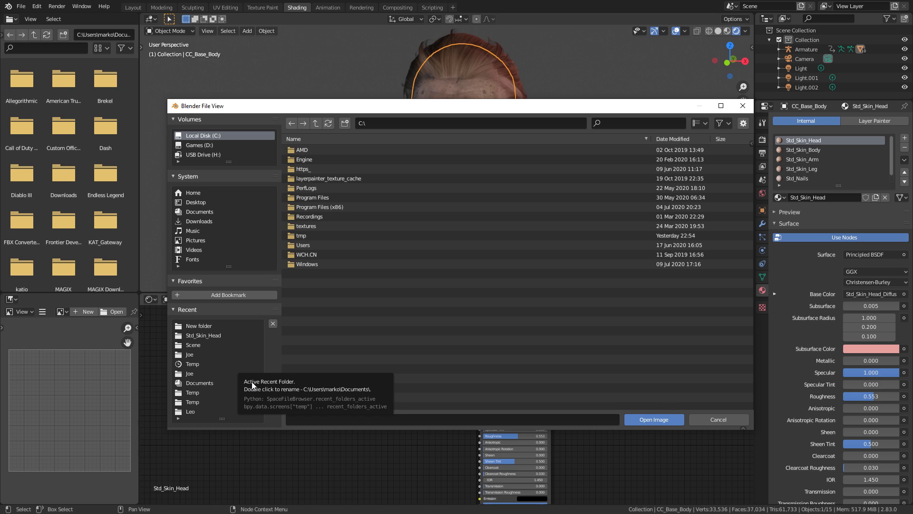
click(219, 326)
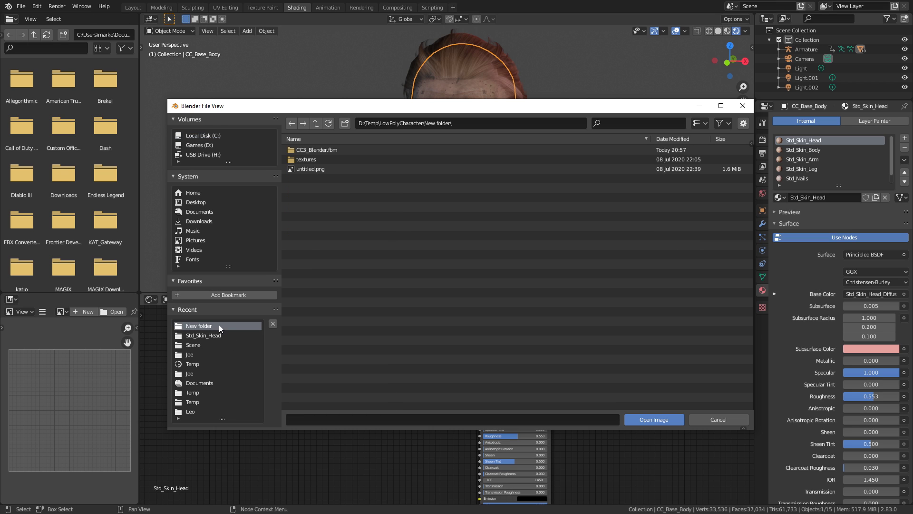
click(318, 157)
click(318, 151)
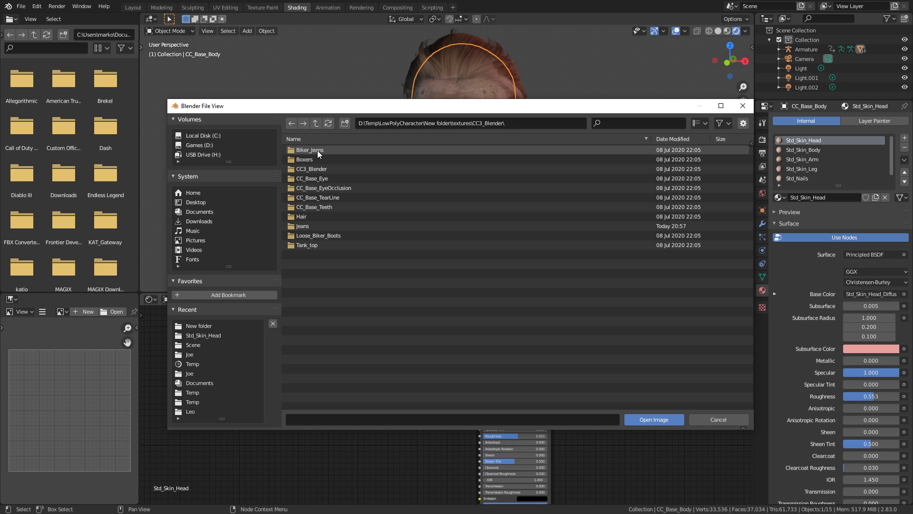
click(319, 169)
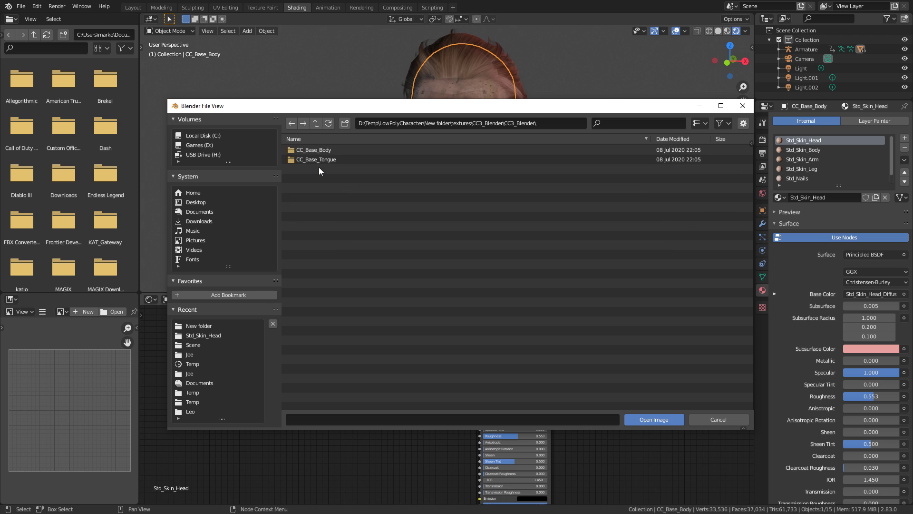
click(318, 151)
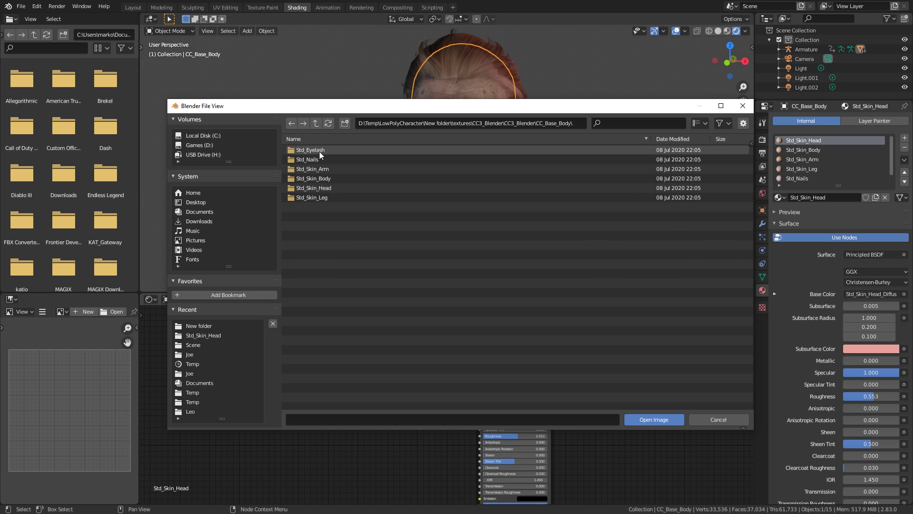
click(321, 188)
double_click(335, 275)
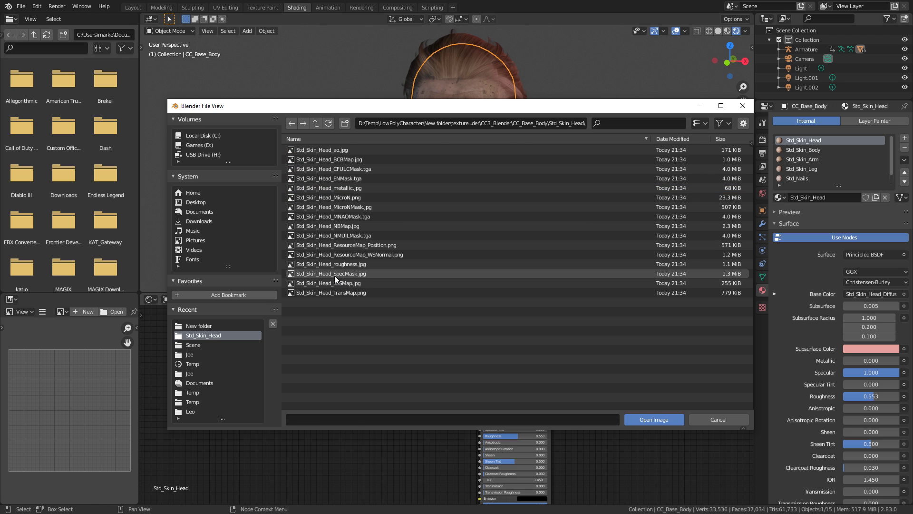
Connect the SpecMask texture's Color to the Principled BSDF's Specular and set its color space to Non-Color.
drag(263, 366, 479, 423)
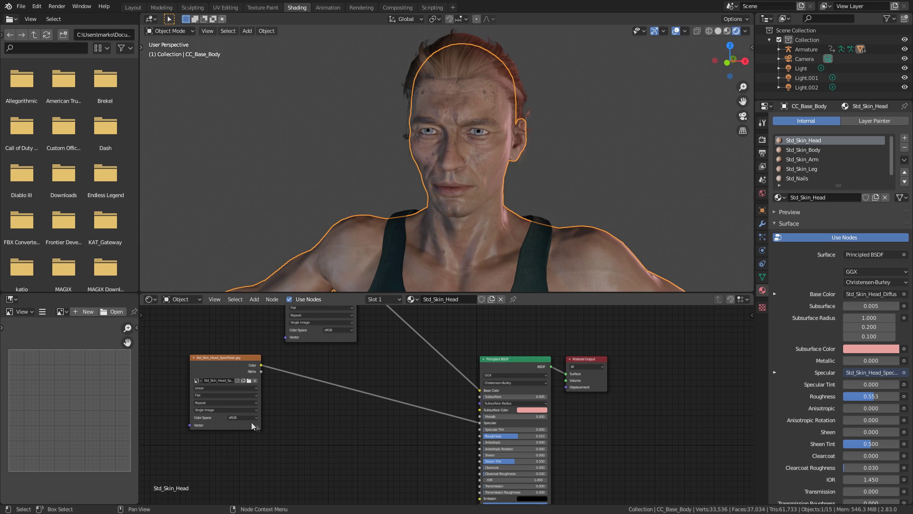
click(247, 417)
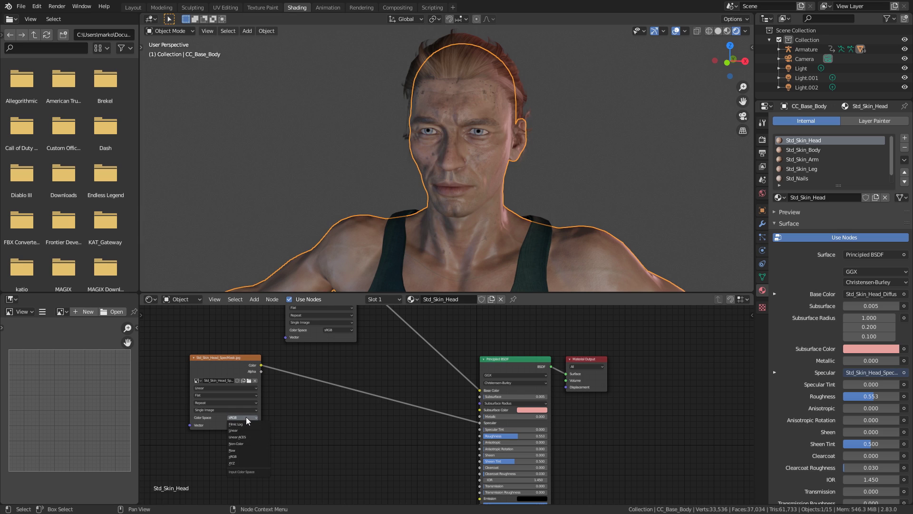
click(249, 444)
Duplicate the SpecMask texture node below the original and load Std_Skin_Head_roughness.jpg into the copy.
click(238, 357)
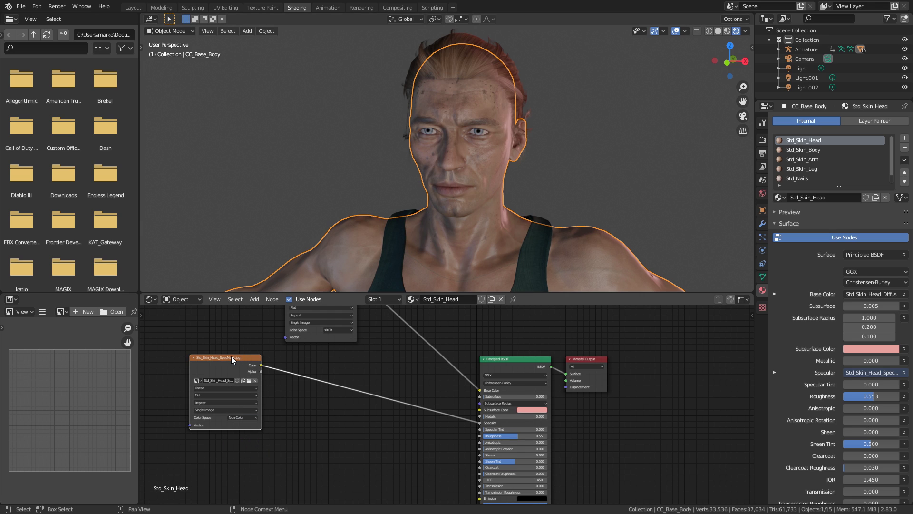
key(shift+d)
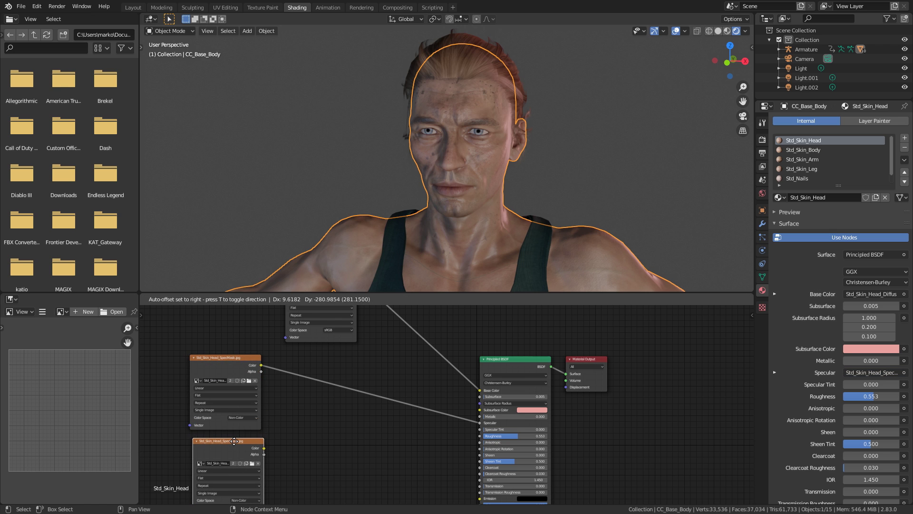
click(235, 444)
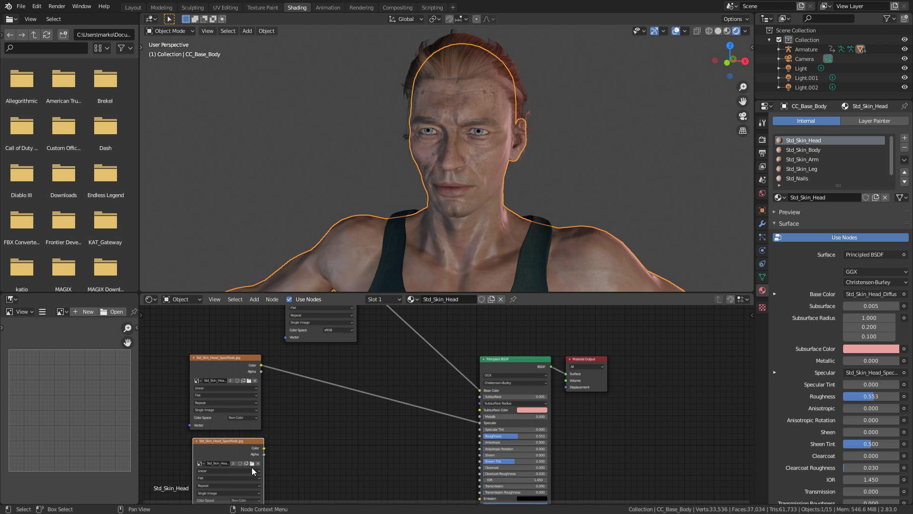
scroll(254, 471, up, 2)
click(310, 419)
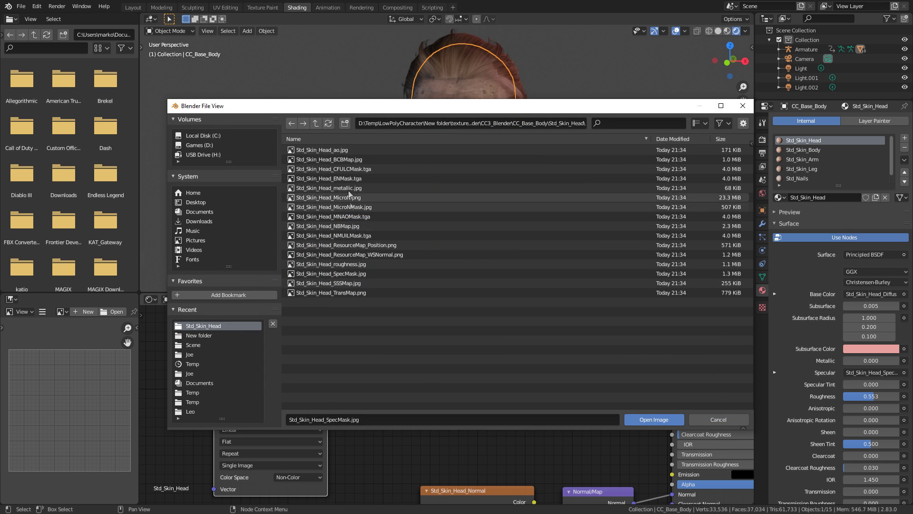
double_click(330, 264)
Connect the roughness texture's Color to the Principled BSDF's Roughness and set its color space to Non-Color.
drag(248, 387, 592, 368)
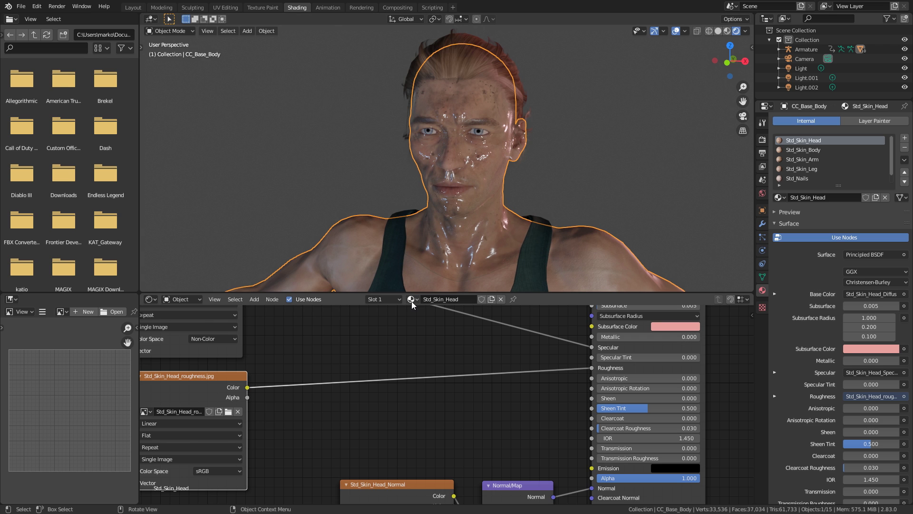
middle_drag(356, 362, 406, 369)
click(276, 479)
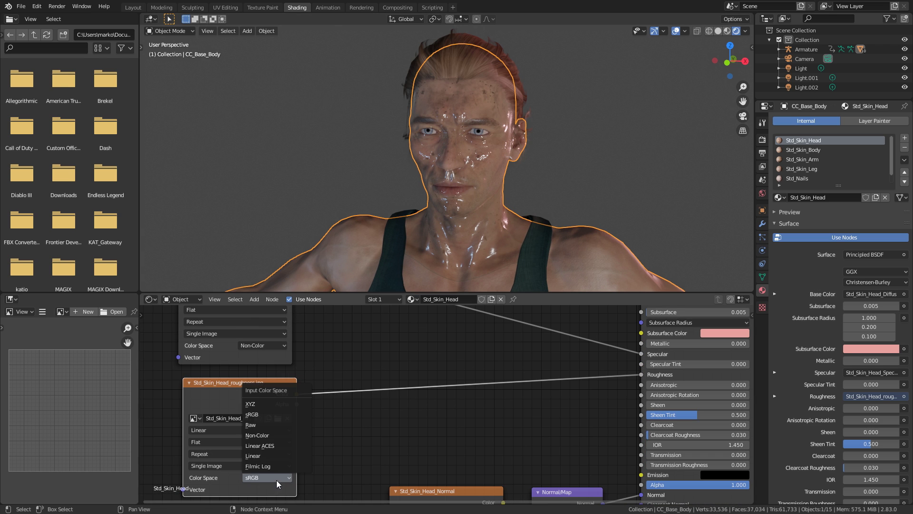
click(275, 435)
Insert an Invert node into the link between the roughness texture and the Roughness input.
middle_drag(418, 357, 392, 386)
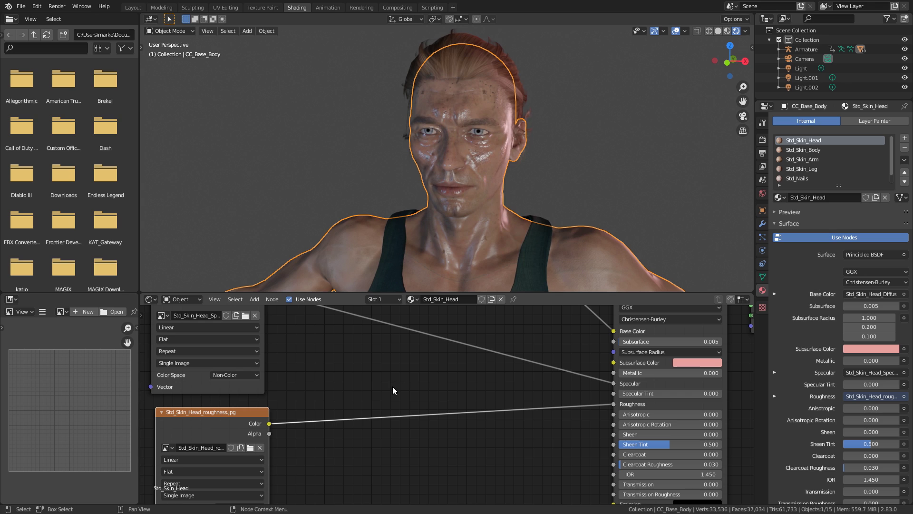
key(shift+a)
click(393, 386)
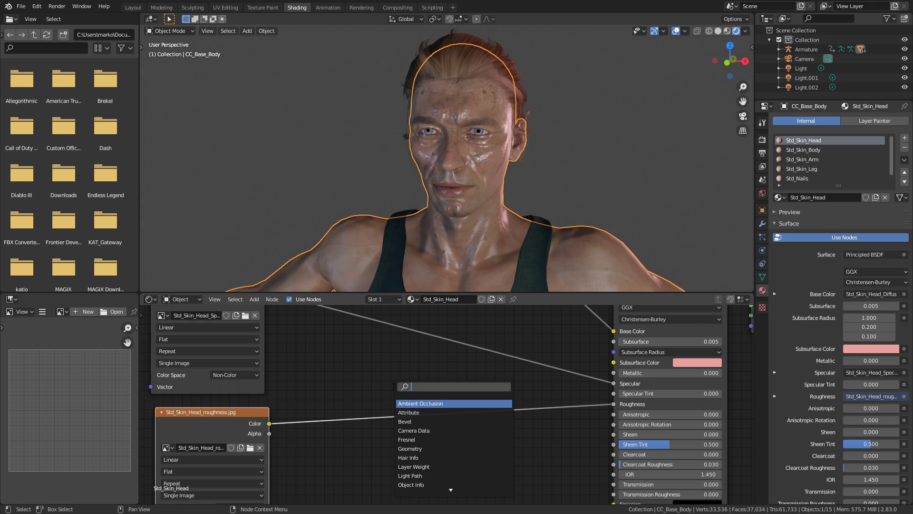
text(inver)
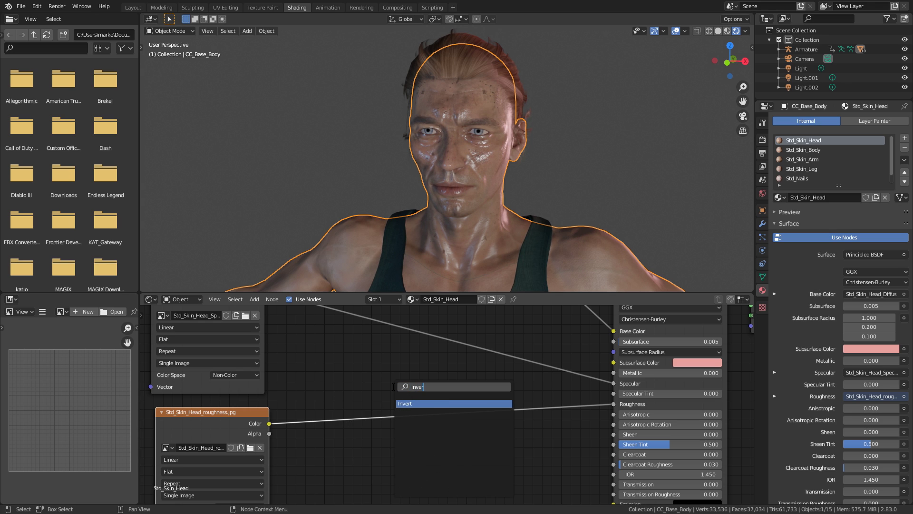
key(Return)
click(415, 402)
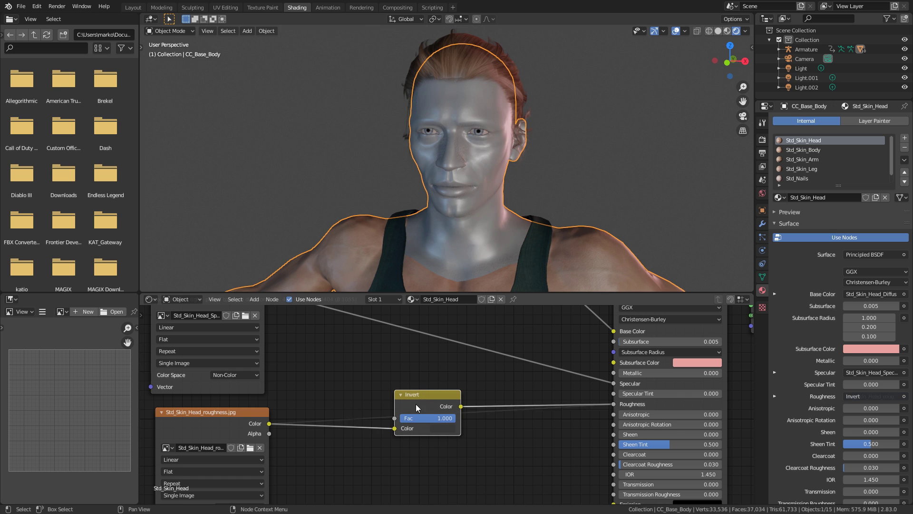
Duplicate the Invert node and insert the copy into the link between the SpecMask texture and the Specular input.
middle_drag(435, 357, 438, 370)
key(shift+d)
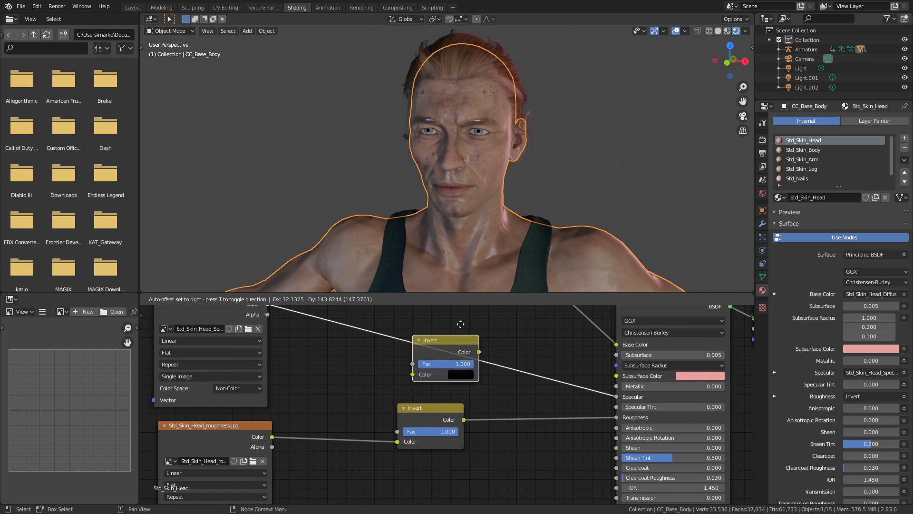
click(457, 315)
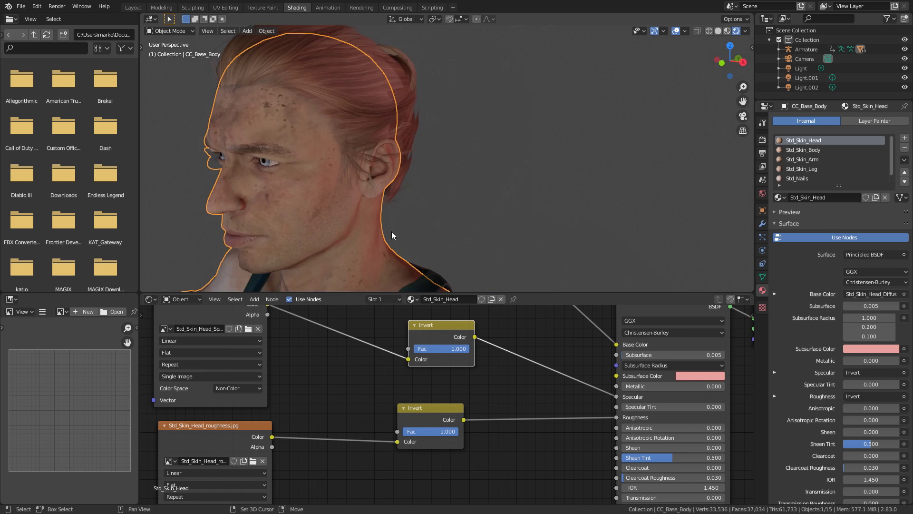
Examine the skin shading on the face, neck and shoulders, including the seam between head and body below the neck.
middle_drag(391, 235, 551, 357)
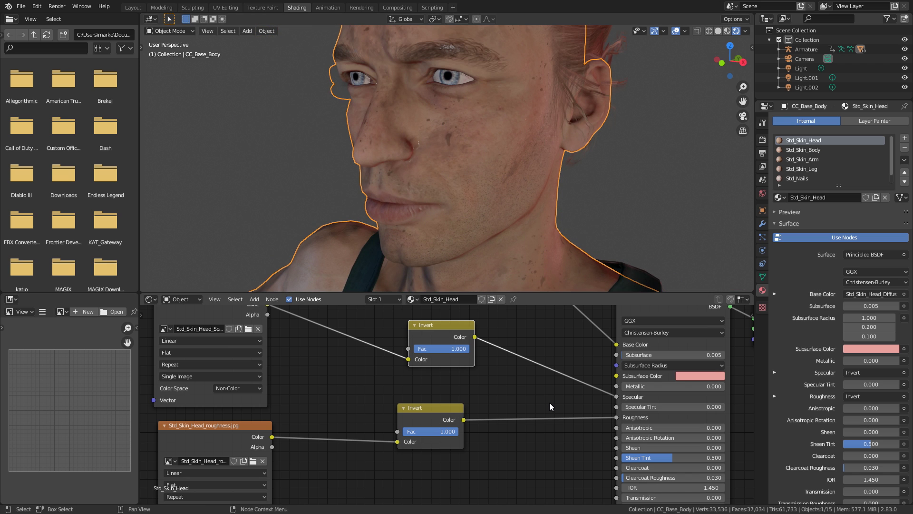
middle_drag(518, 264, 455, 239)
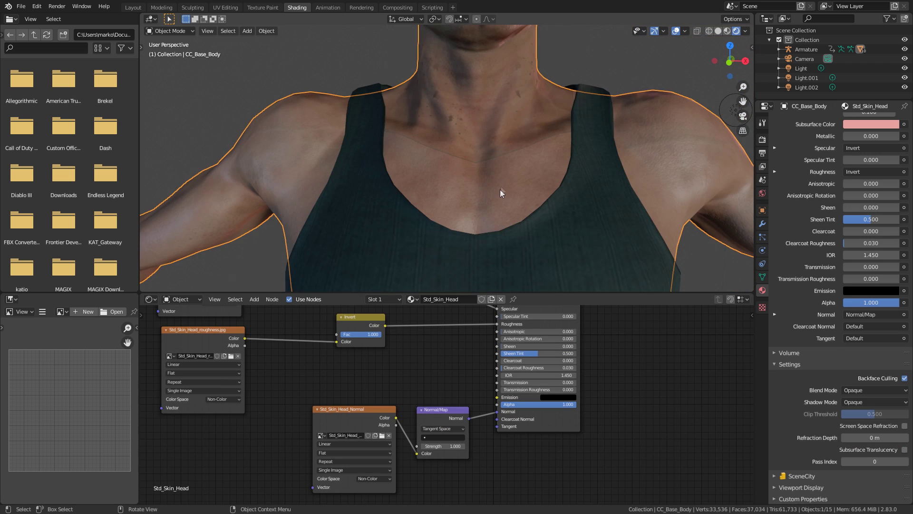
scroll(502, 181, up, 4)
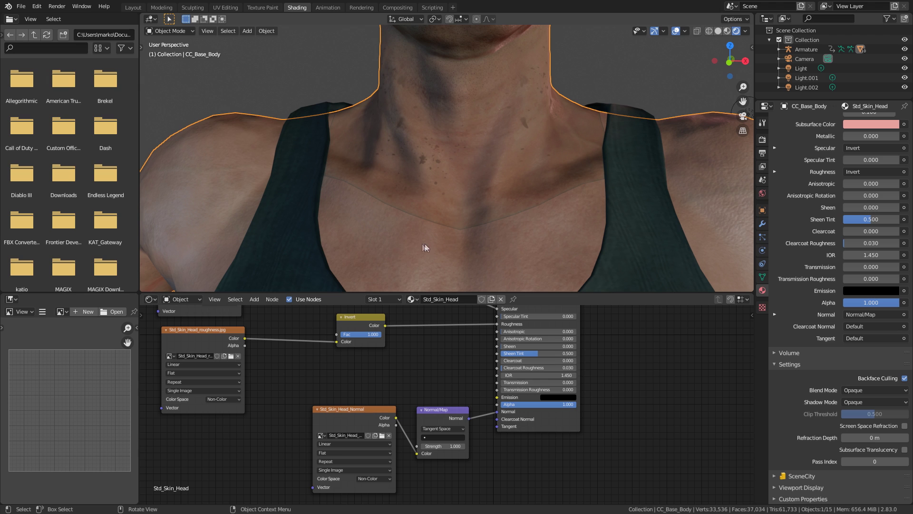
shift+click(612, 178)
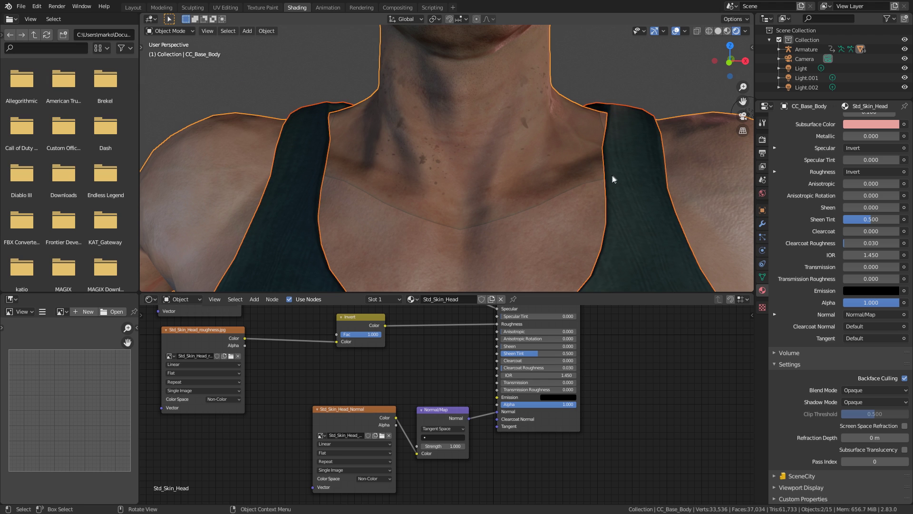
scroll(470, 241, down, 5)
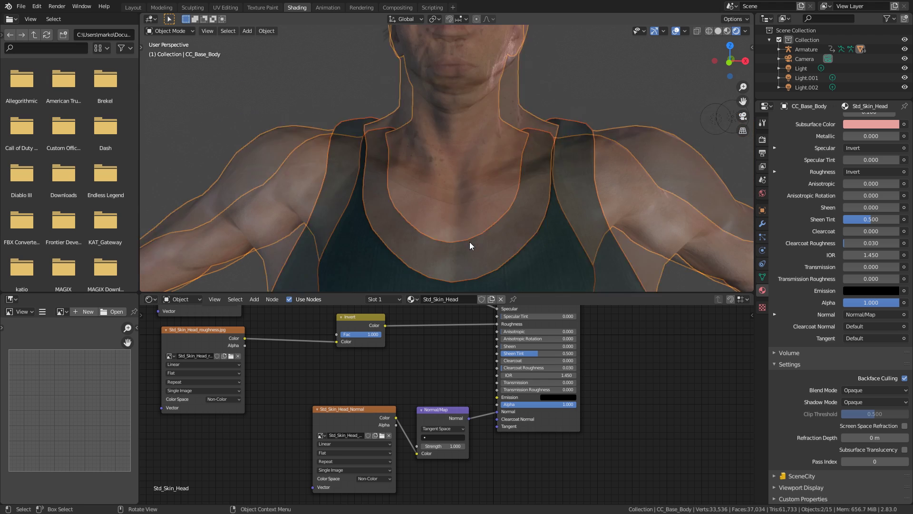
click(441, 208)
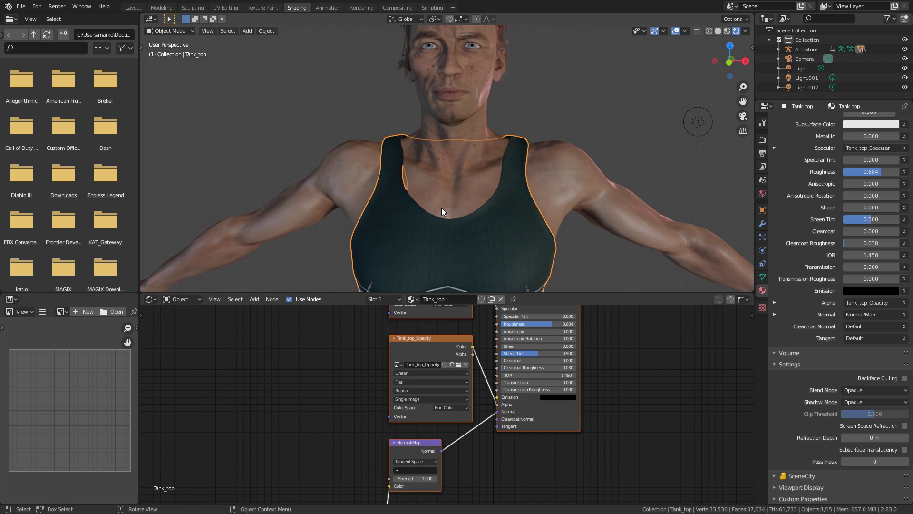
click(350, 179)
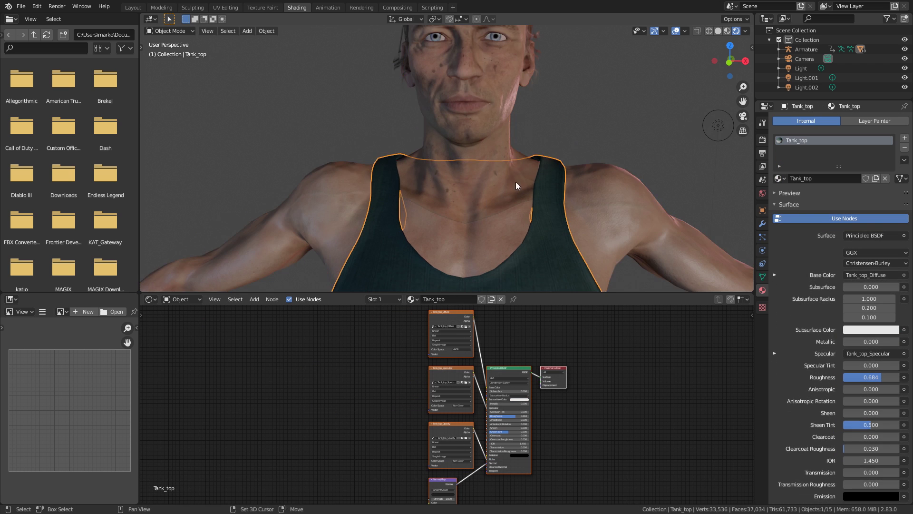
shift+middle_drag(516, 182, 494, 207)
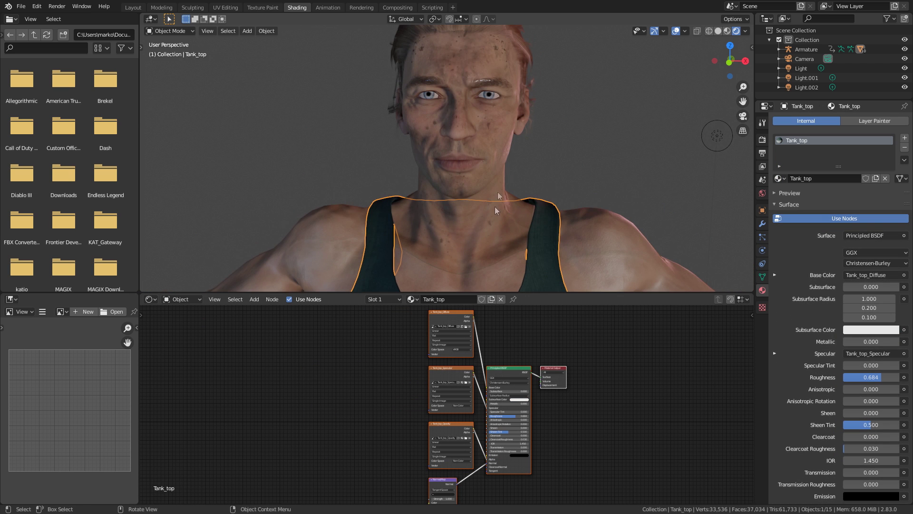
In the Std_Skin_Head material, duplicate the SpecMask texture node above the original and load Std_Skin_Head_ao.jpg into the copy.
click(510, 180)
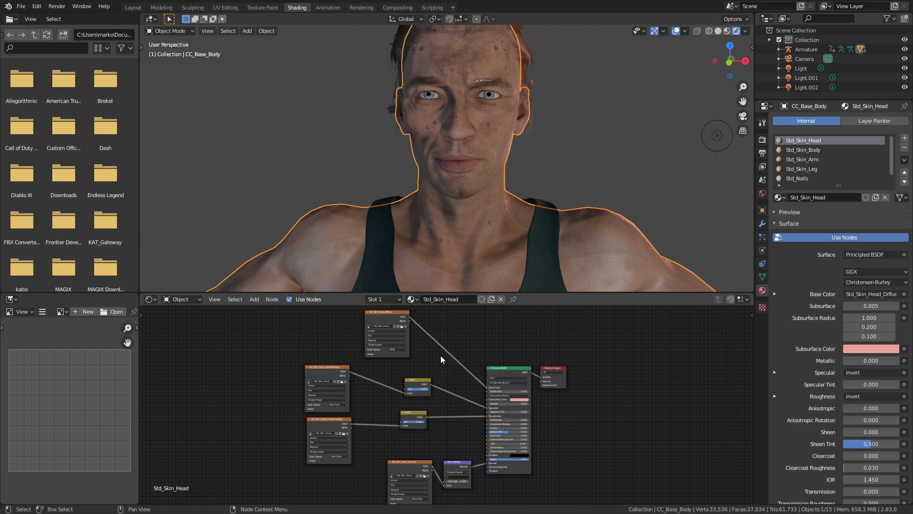
middle_drag(406, 329, 443, 366)
scroll(443, 367, up, 1)
drag(427, 350, 442, 329)
middle_drag(419, 399, 407, 372)
scroll(381, 371, up, 1)
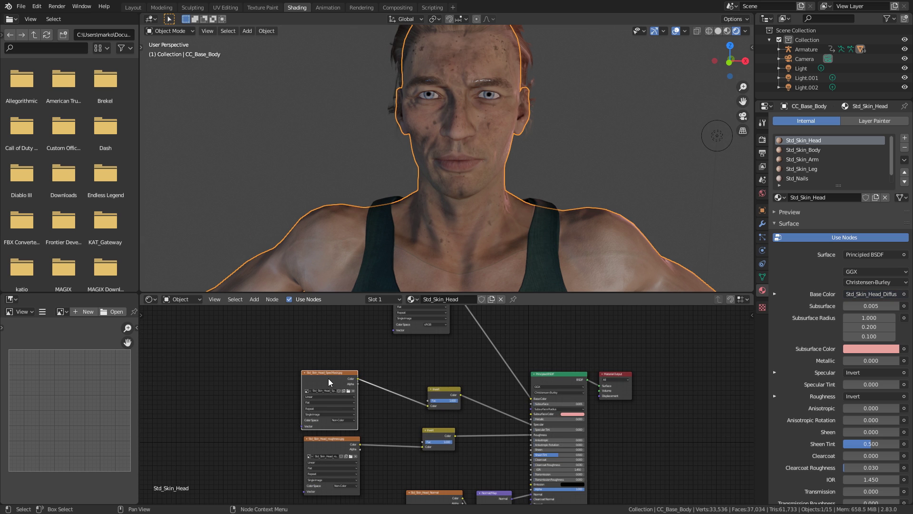
scroll(369, 416, up, 2)
key(shift+d)
click(382, 339)
click(344, 354)
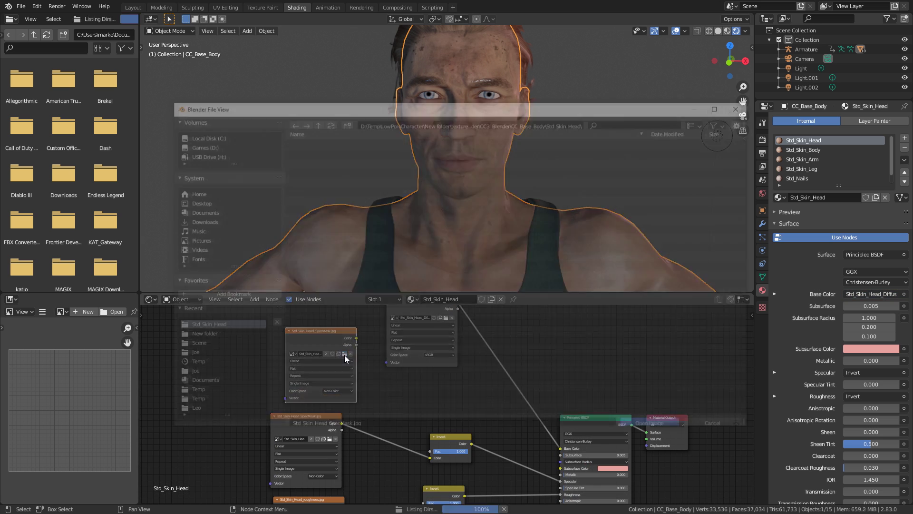
click(310, 153)
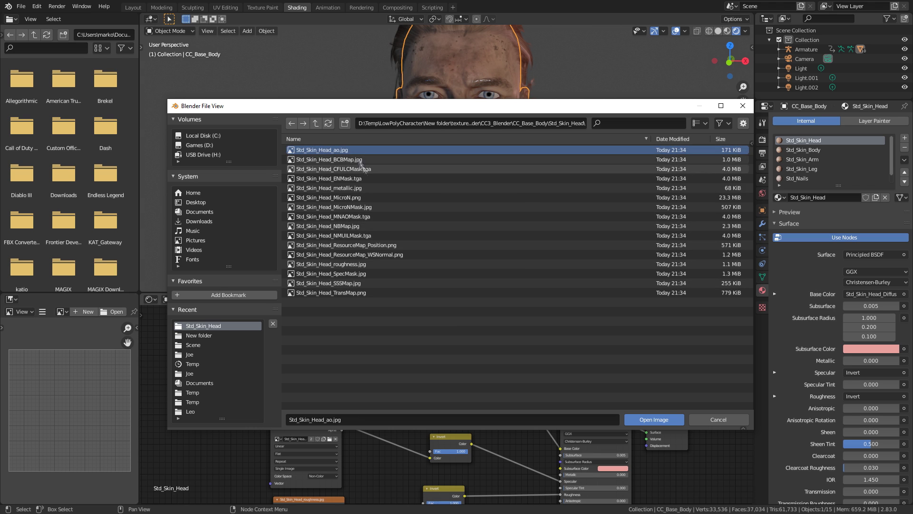
double_click(323, 150)
Insert a MixRGB node into the link between the diffuse texture and Base Color, and connect the AO texture's Color to its Color2.
key(shift+a)
click(478, 365)
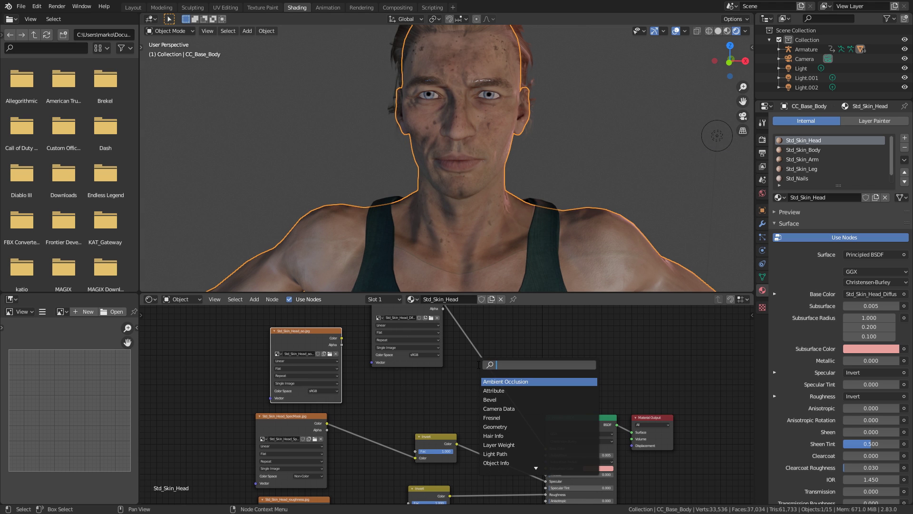
text(mixrg)
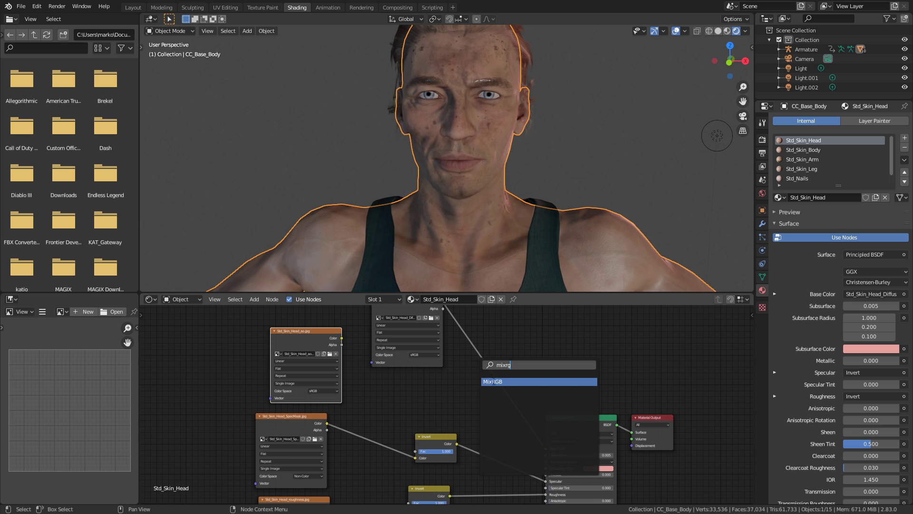
key(Return)
click(492, 371)
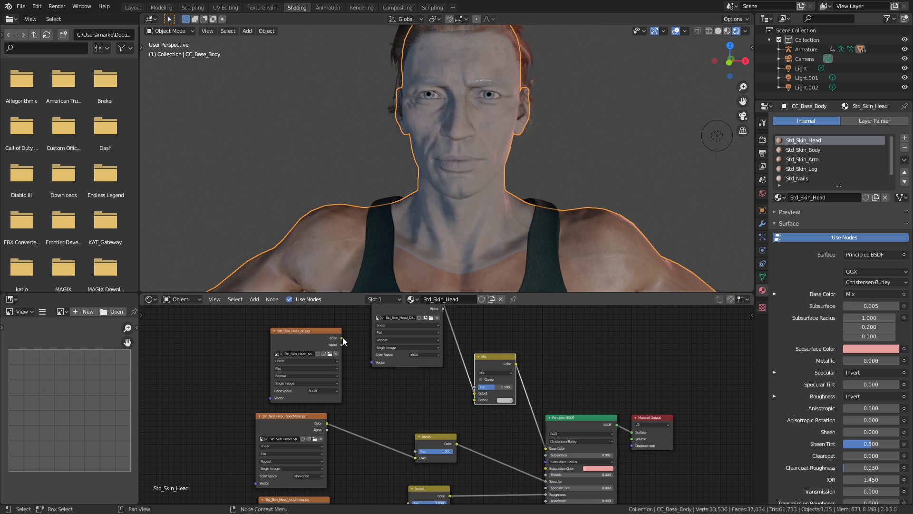
mouse_move(341, 337)
mouse_down()
mouse_move(443, 375)
mouse_move(475, 399)
mouse_up()
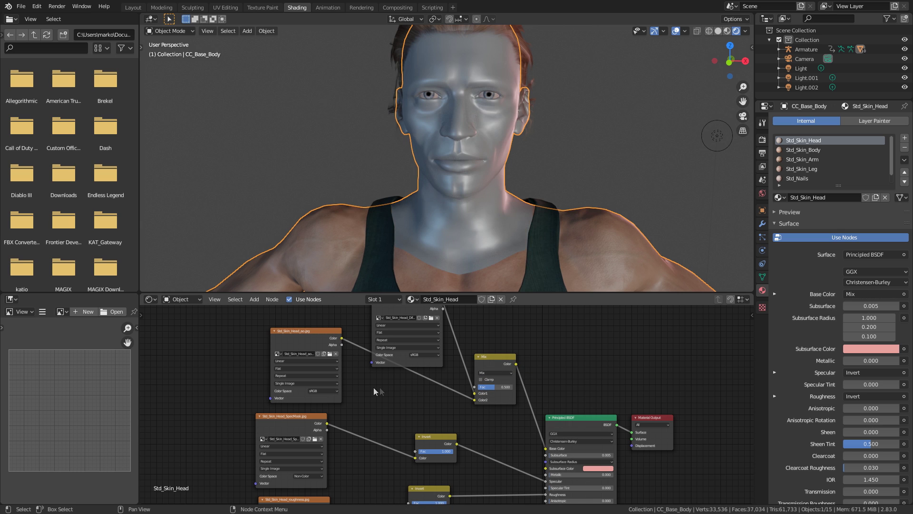
Set the AO texture's color space to Non-Color and the Mix node's blending mode to Multiply.
click(334, 391)
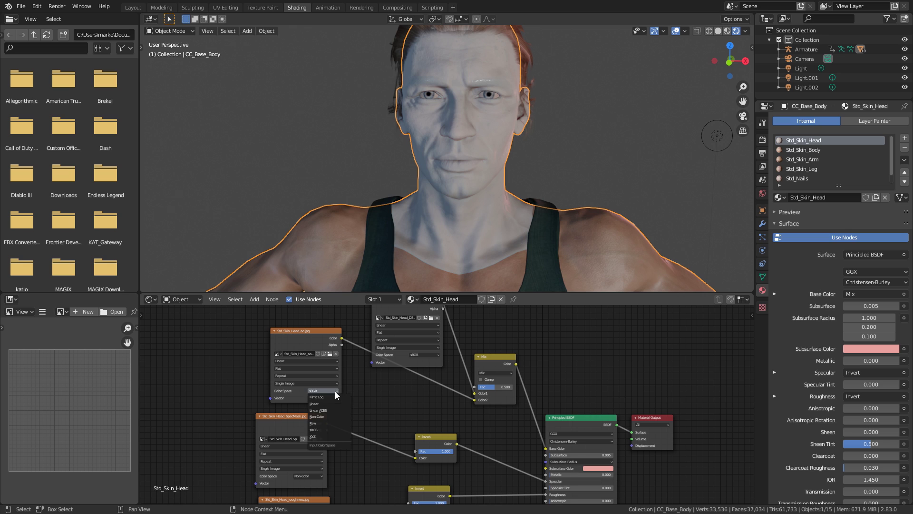
click(328, 416)
click(505, 372)
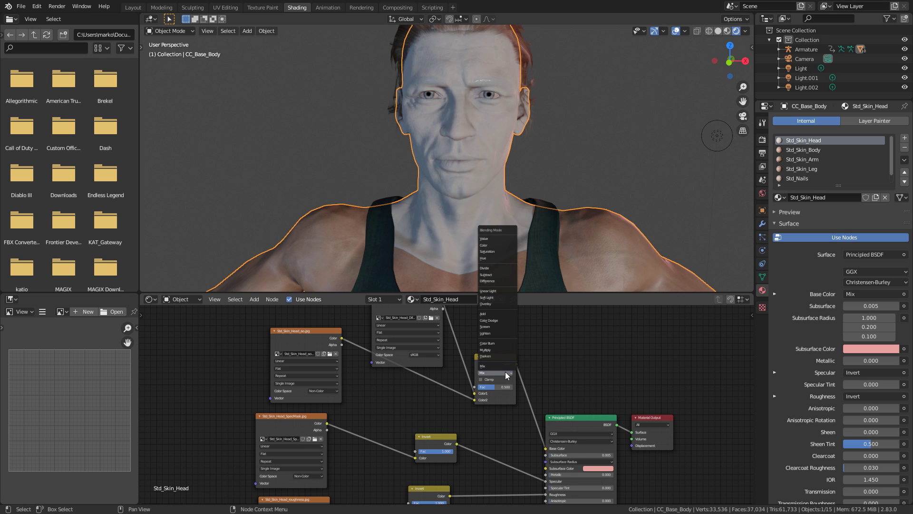
click(496, 349)
middle_drag(507, 208, 484, 153)
scroll(476, 224, up, 2)
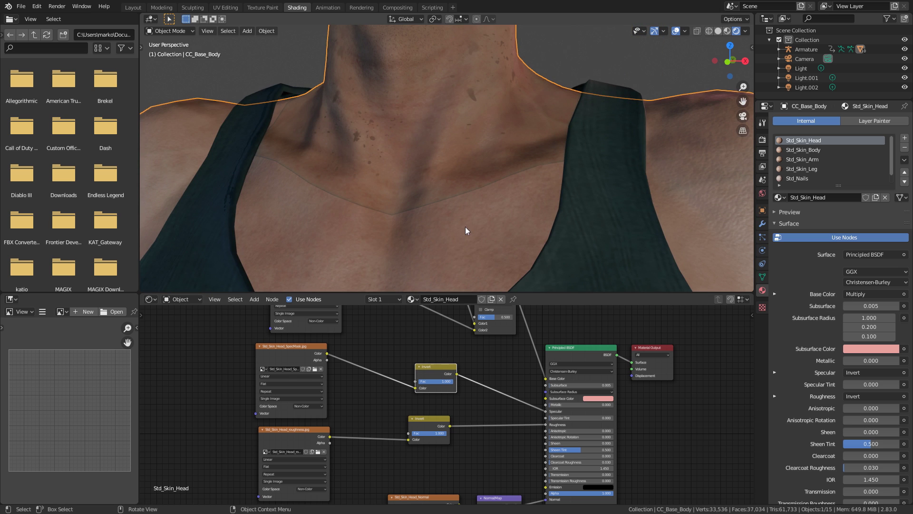
scroll(381, 184, down, 3)
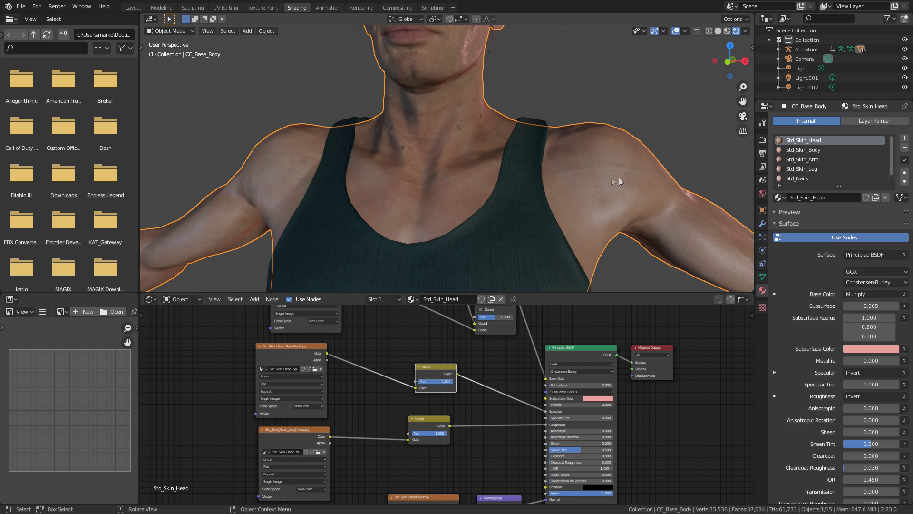
Show the whole character in the Layout workspace with solid shading in front orthographic view.
scroll(618, 180, down, 5)
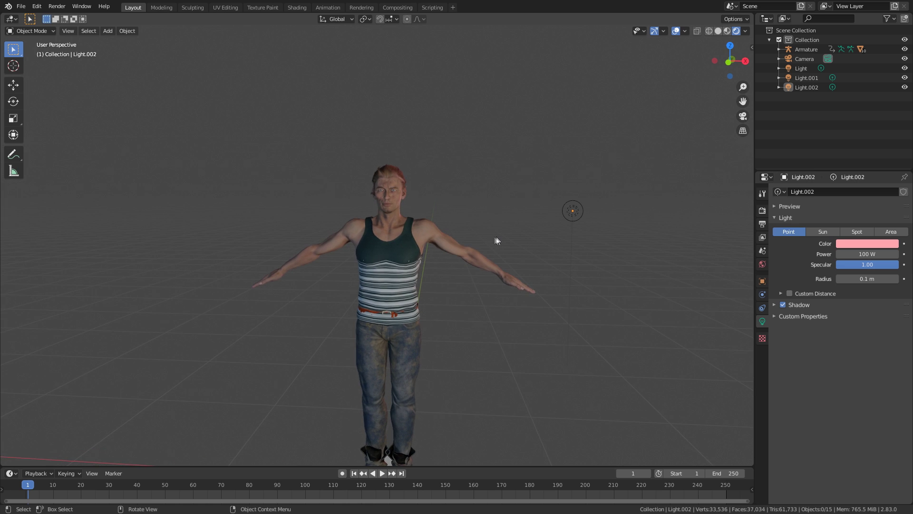
scroll(495, 201, up, 2)
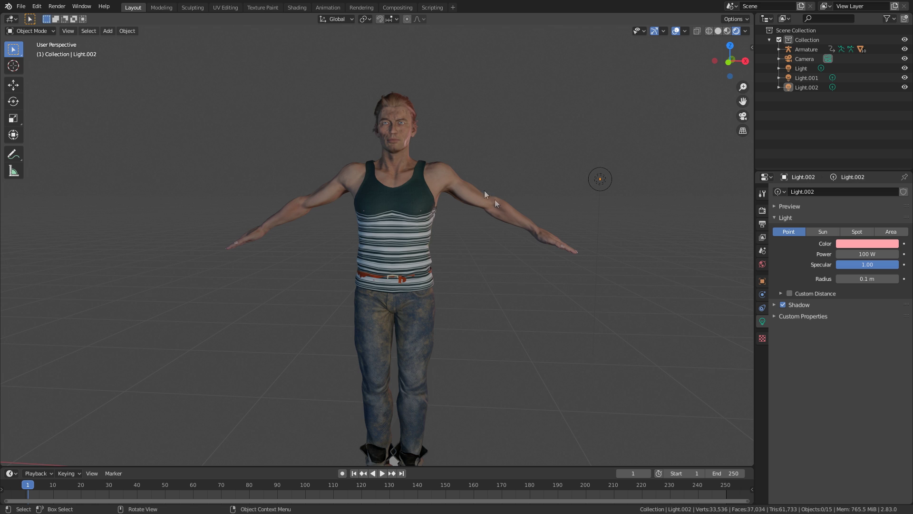
click(718, 31)
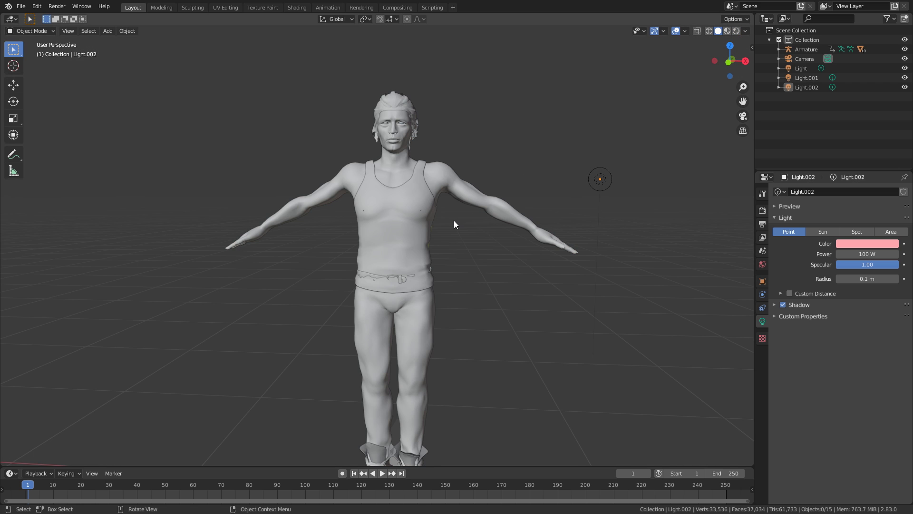
key(KP_1)
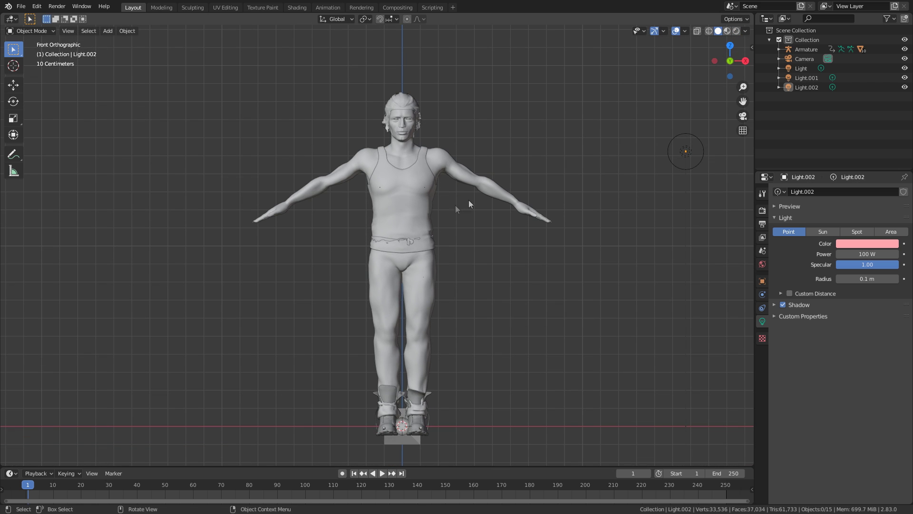
Select the Armature and set its bones to display in front of the meshes.
click(807, 49)
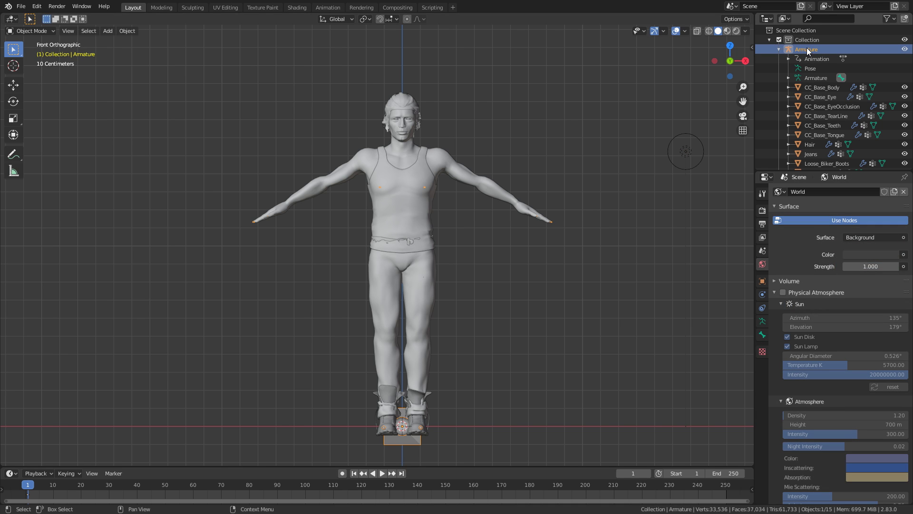
click(762, 321)
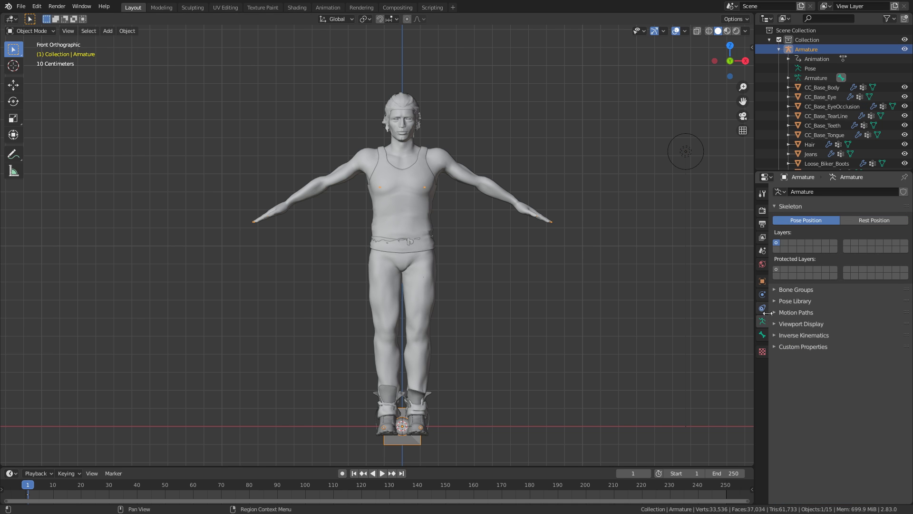
click(775, 323)
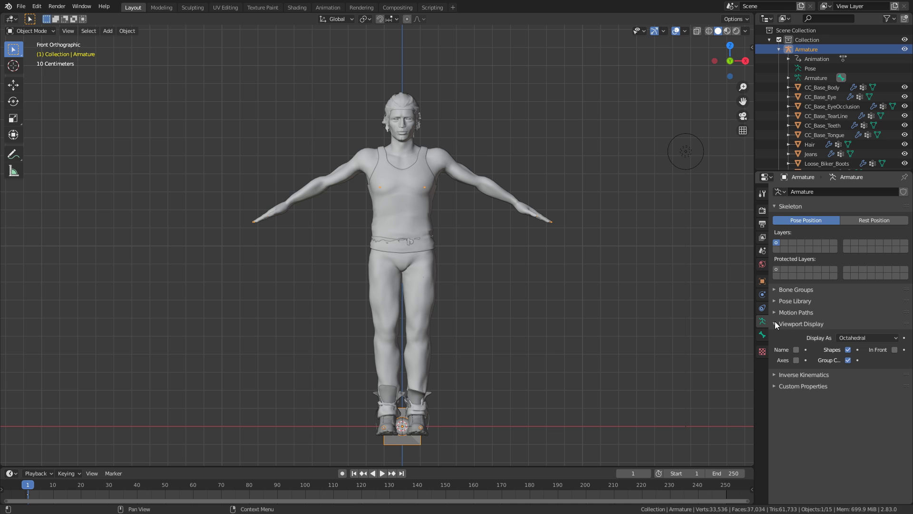
click(893, 350)
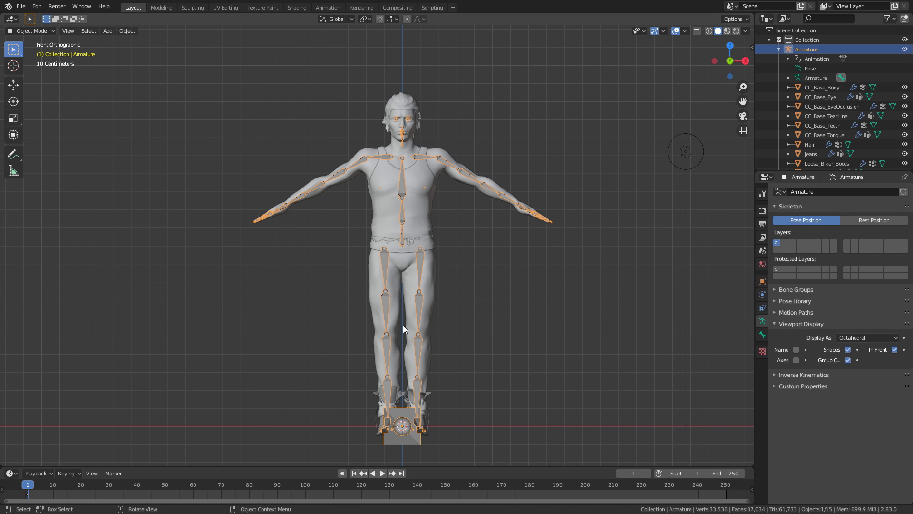
Highlight all the avatar's meshes from CC_Base_Body to Tank_top and view the body's transform properties.
click(818, 87)
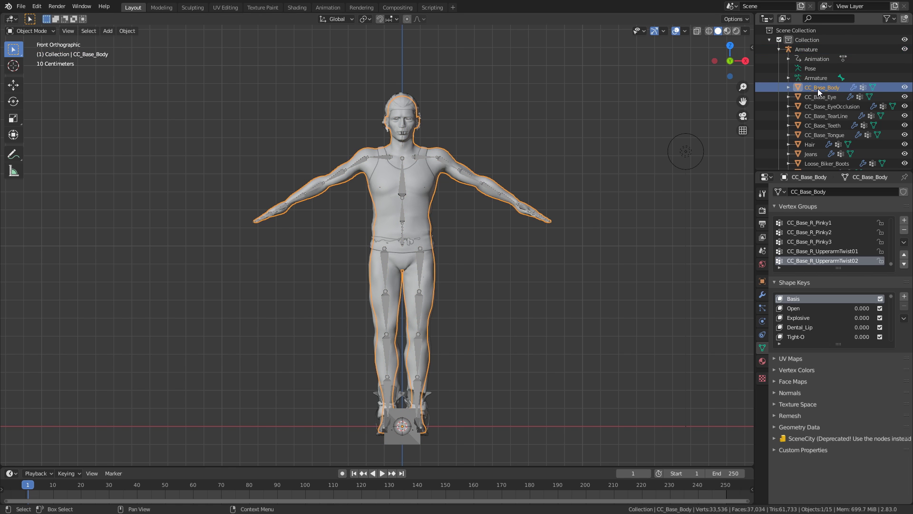
scroll(817, 88, down, 2)
shift+click(814, 150)
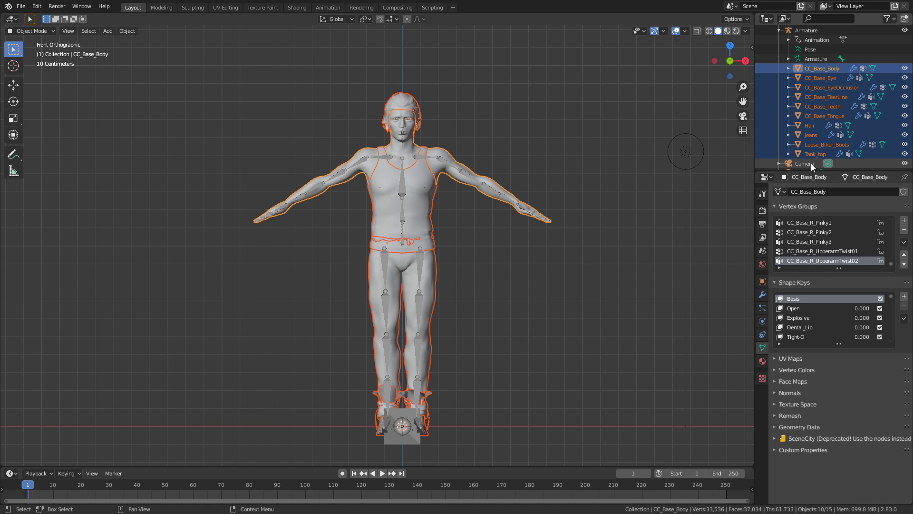
key(n)
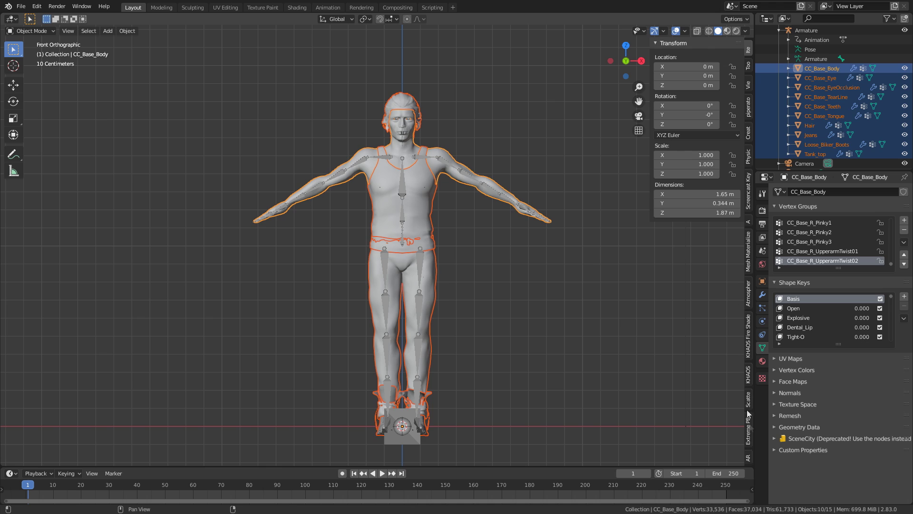
key(n)
click(629, 281)
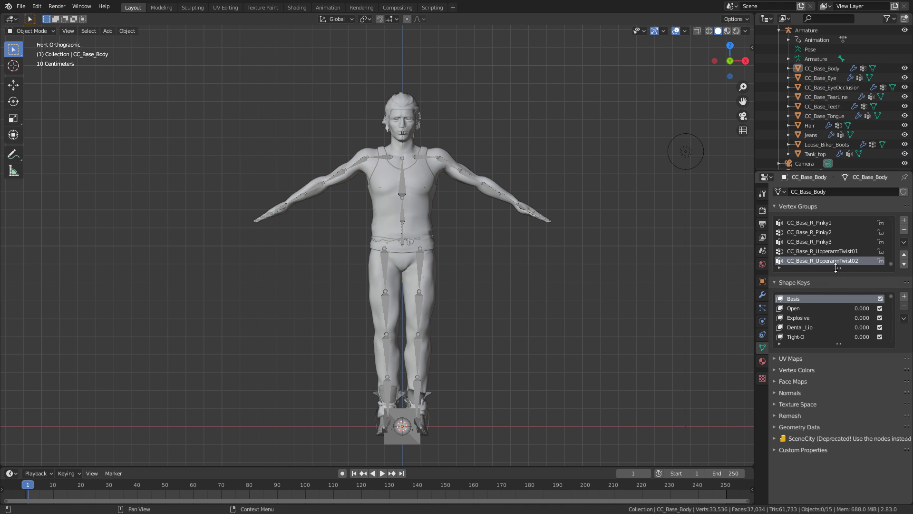
Enlarge the vertex groups list of CC_Base_Body to view more entries, and select the body mesh.
drag(836, 267, 836, 402)
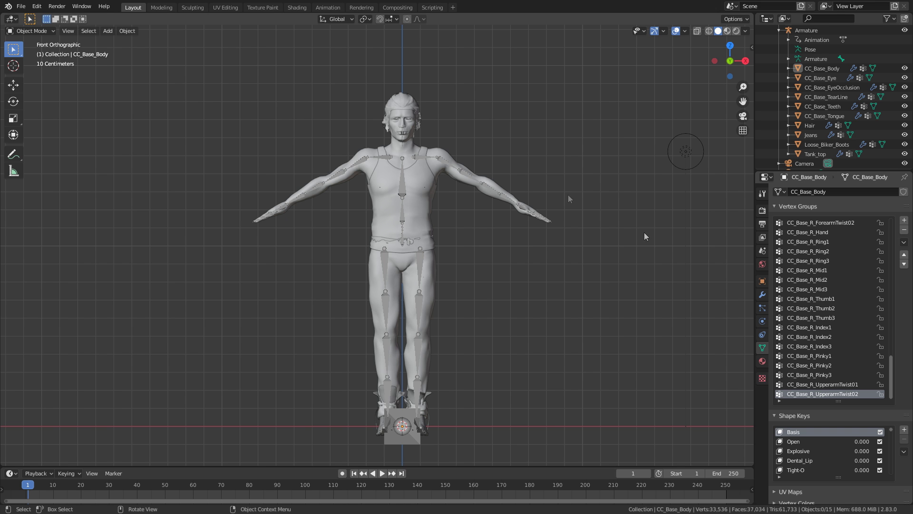
scroll(561, 211, up, 5)
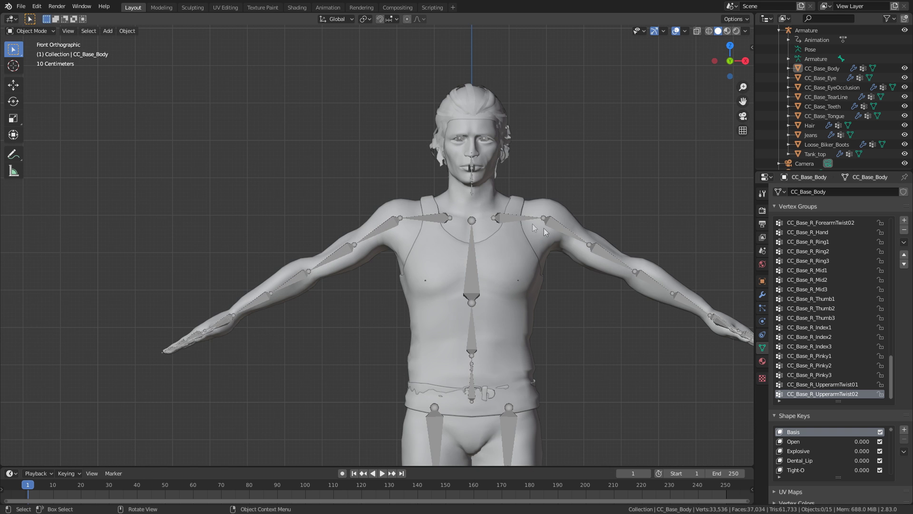
click(492, 162)
shift+middle_drag(568, 175, 540, 233)
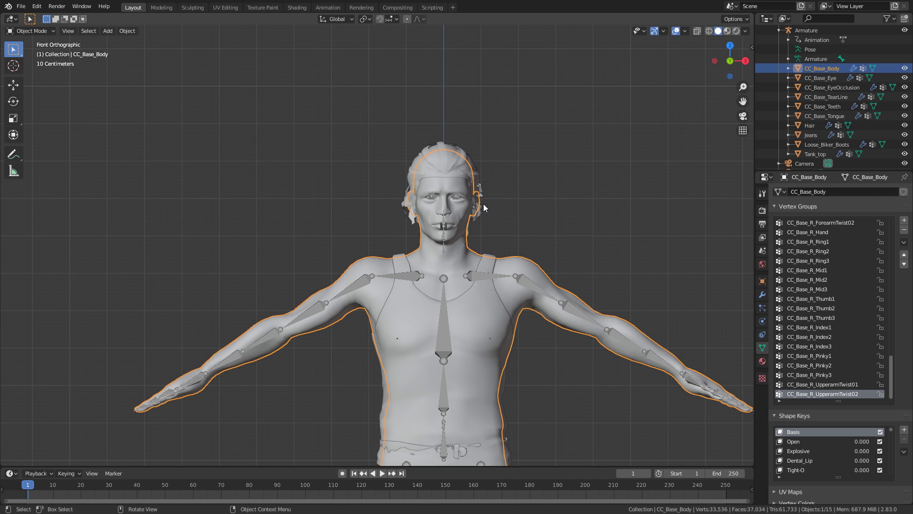
Select the Armature and examine its eye, jaw and tongue bones from an angled view of the head.
scroll(483, 203, up, 4)
click(437, 201)
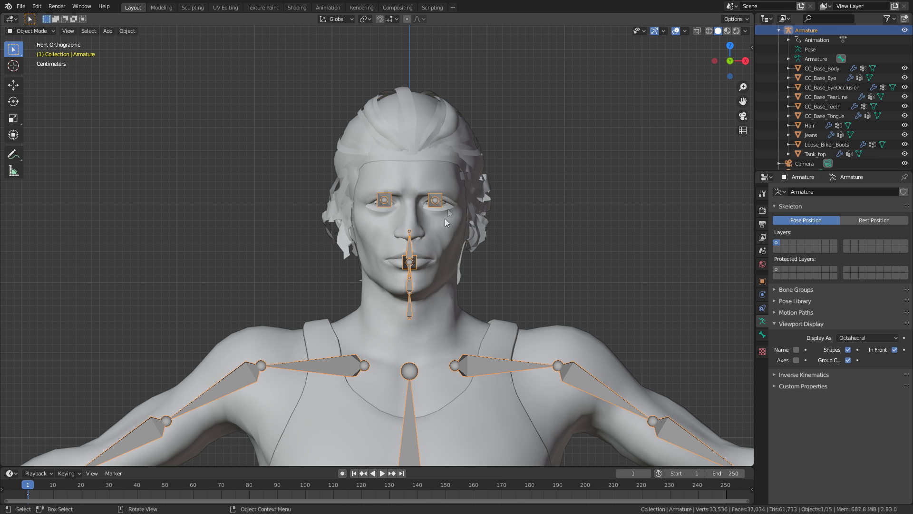
middle_drag(473, 223, 367, 269)
scroll(479, 255, up, 6)
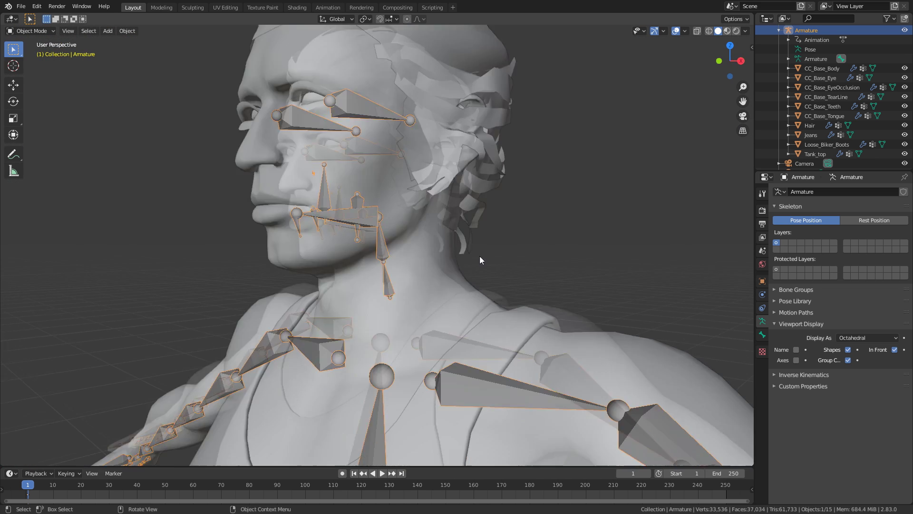
click(391, 226)
click(391, 226)
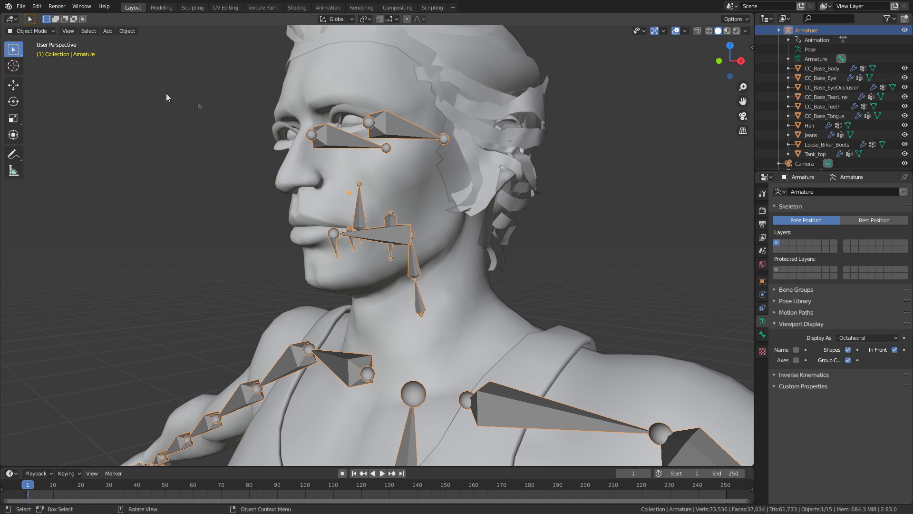
Try rotating the CC_Base_JawRoot bone about the global X axis in Pose Mode, cancel the rotation and return to Object Mode.
click(30, 31)
click(26, 63)
click(391, 220)
key(r)
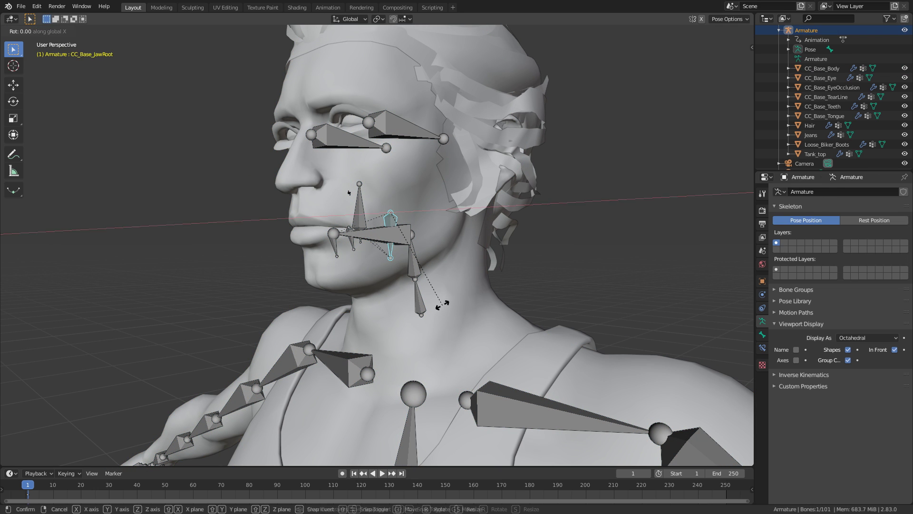
key(x)
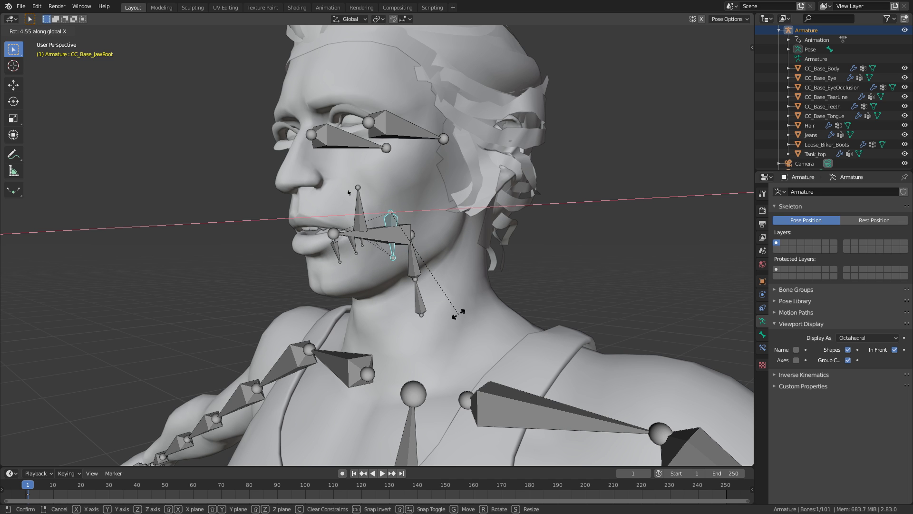
right_click(458, 313)
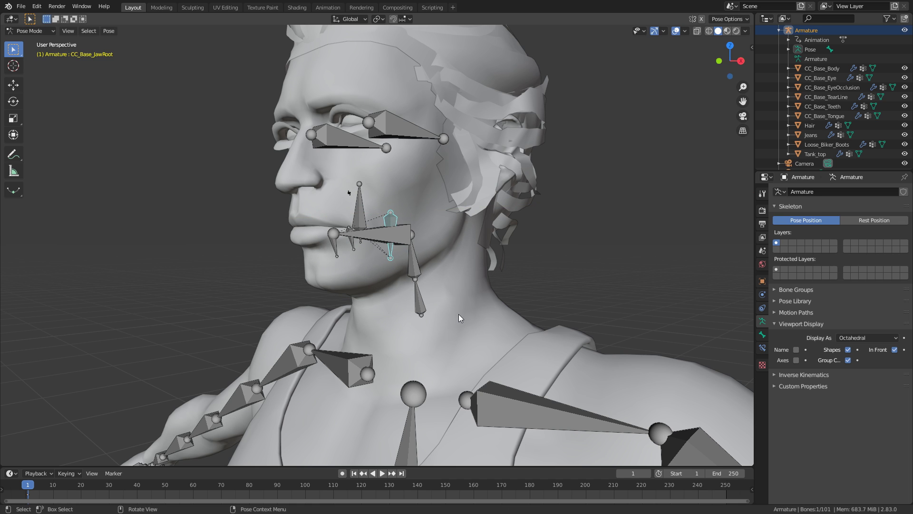
click(31, 31)
click(34, 42)
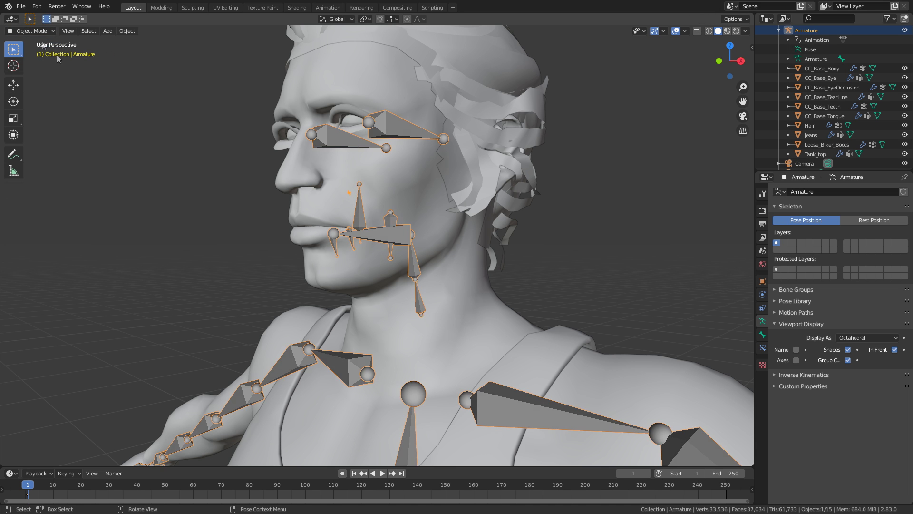
Lock all vertex groups of the Hair mesh and hide it from the viewport.
scroll(255, 206, down, 6)
middle_drag(256, 205, 383, 189)
click(378, 184)
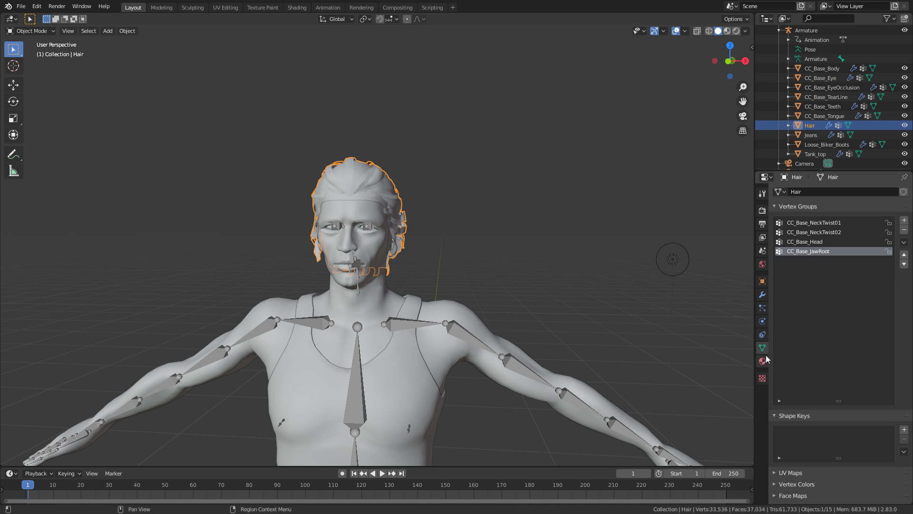
click(904, 242)
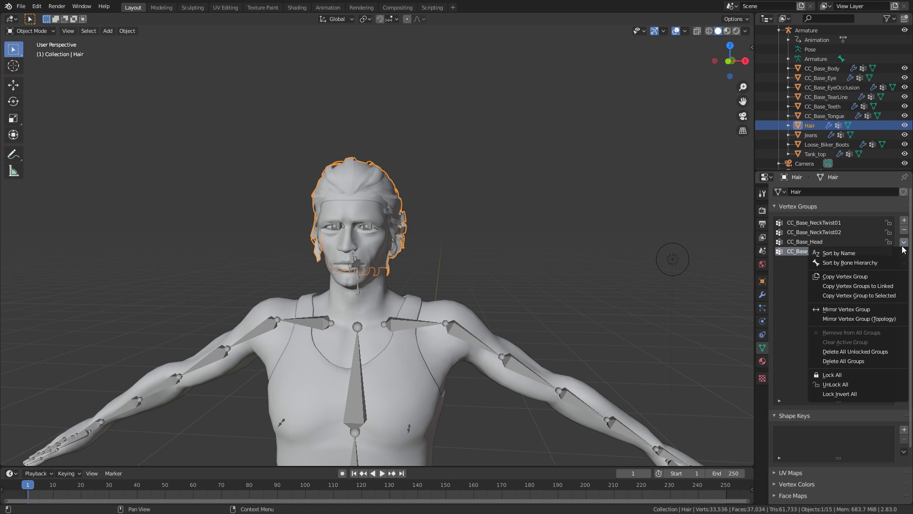
click(858, 375)
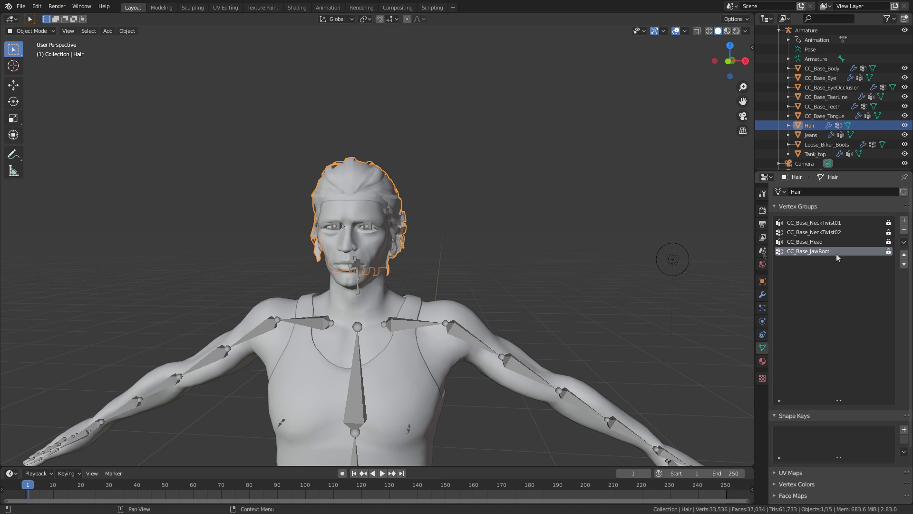
key(h)
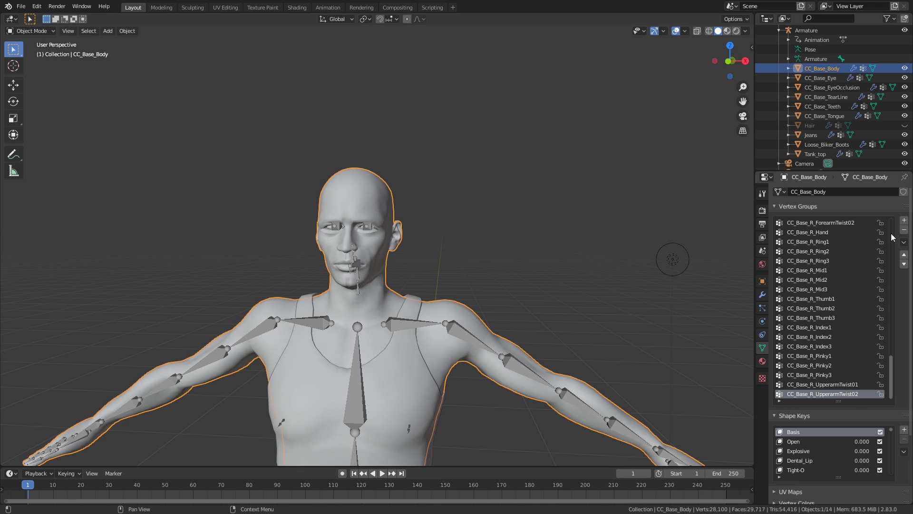
Lock all vertex groups of CC_Base_Body and hide the body mesh.
click(904, 241)
click(847, 375)
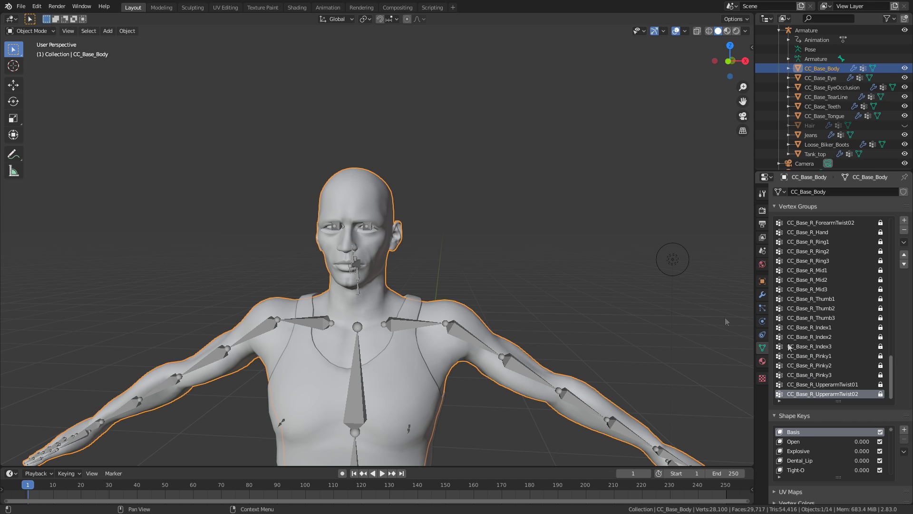
key(h)
Select CC_Base_Eye, lock all its vertex groups and hide it.
click(373, 221)
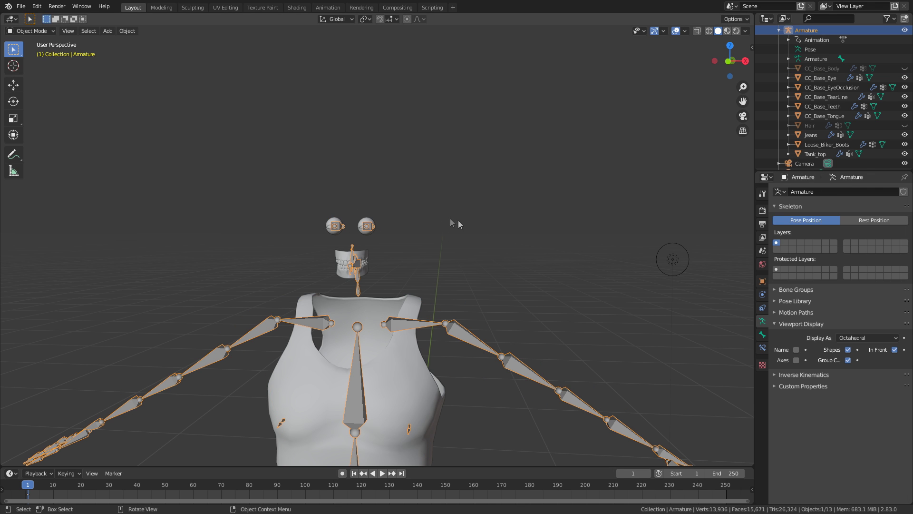
click(371, 223)
click(904, 242)
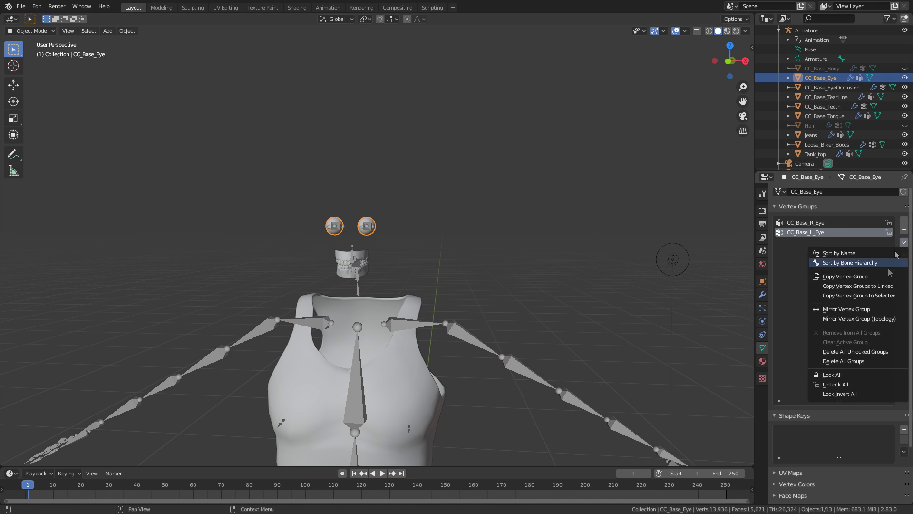
click(871, 375)
key(h)
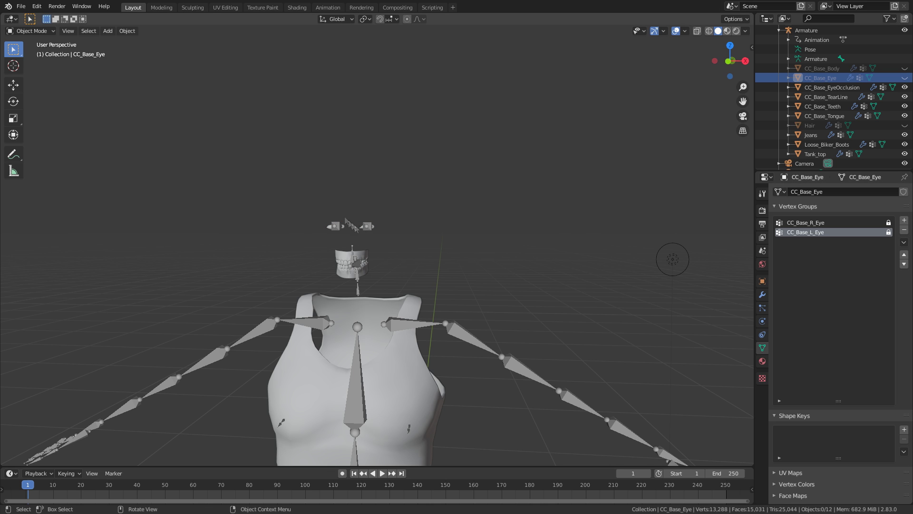
Lock all vertex groups of CC_Base_EyeOcclusion and CC_Base_TearLine, hiding both meshes and the Armature.
click(370, 229)
click(903, 241)
click(865, 375)
key(h)
click(372, 228)
click(903, 241)
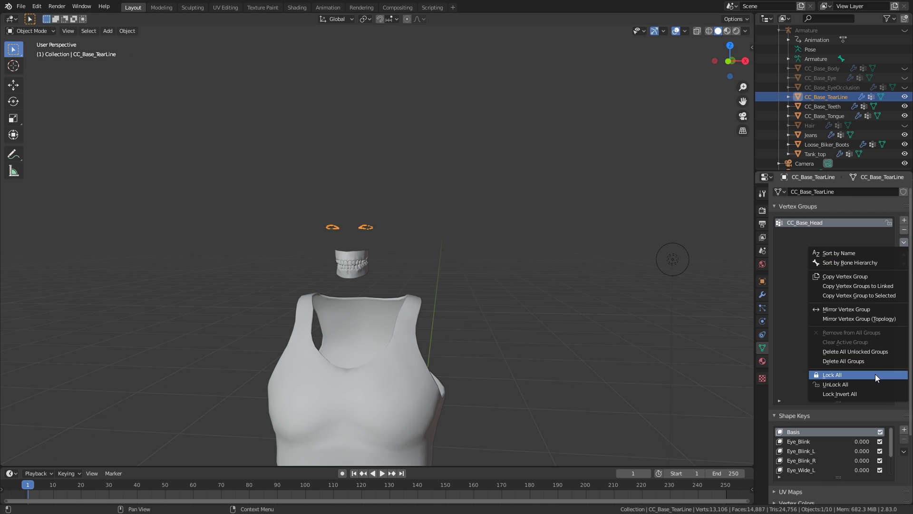
click(875, 374)
key(h)
Lock all vertex groups of CC_Base_Teeth and CC_Base_Tongue, hiding the teeth to reach the tongue.
click(357, 260)
click(903, 241)
click(870, 376)
key(h)
click(354, 263)
click(904, 242)
click(870, 375)
Lock all vertex groups of Tank_top, Jeans and Loose_Biker_Boots, hiding each mesh once it is locked.
click(409, 361)
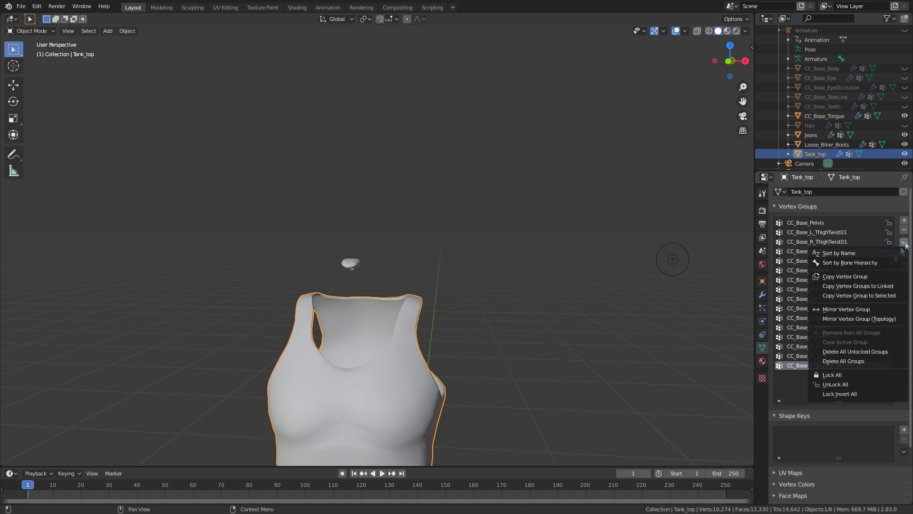
click(384, 400)
click(904, 242)
click(856, 375)
key(h)
click(384, 415)
click(903, 241)
click(844, 375)
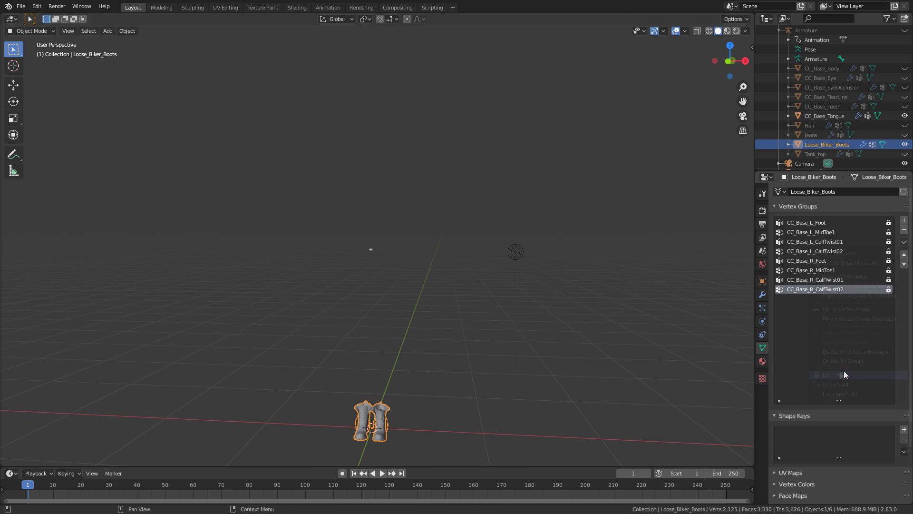
key(h)
Reveal all hidden objects and select every avatar mesh from CC_Base_Body to Tank_top in front orthographic view.
key(alt+h)
scroll(400, 264, up, 3)
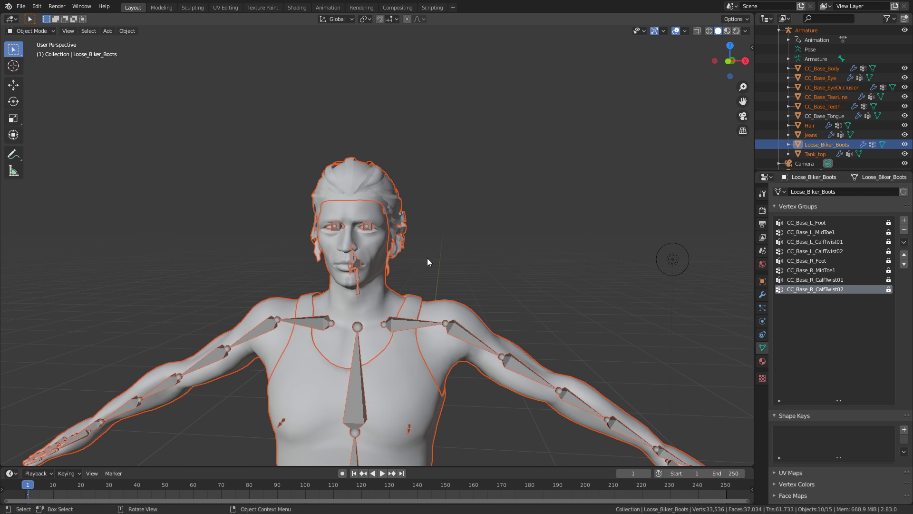
key(KP_1)
scroll(427, 258, up, 2)
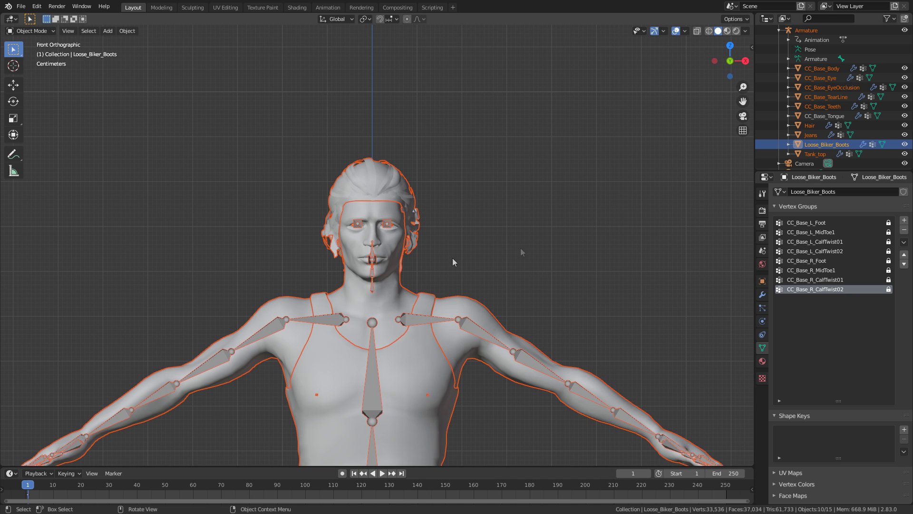
click(815, 153)
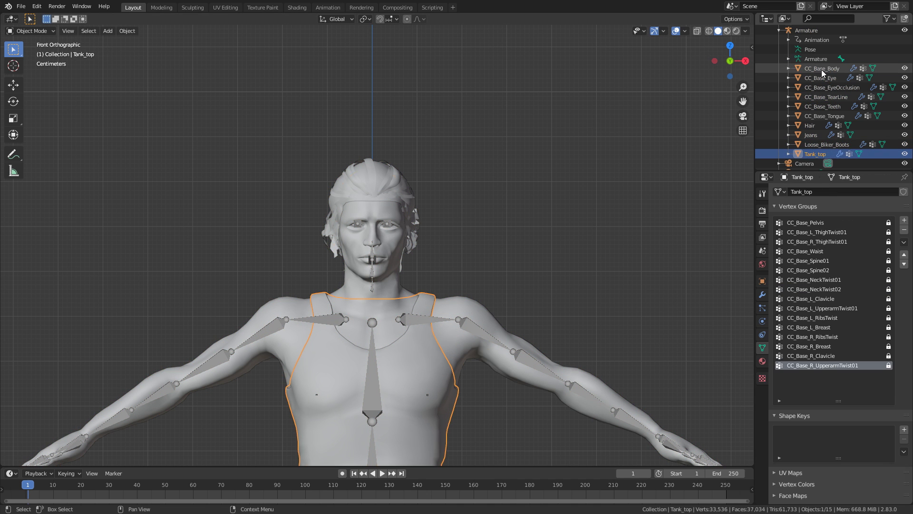
click(821, 68)
shift+click(815, 154)
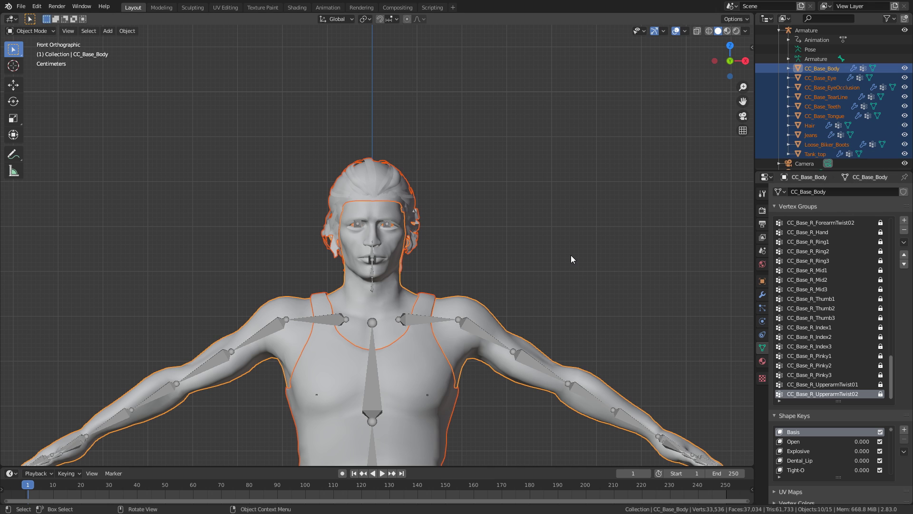
Load the selected avatar meshes into Auto-Rig Pro: Smart.
key(n)
click(749, 460)
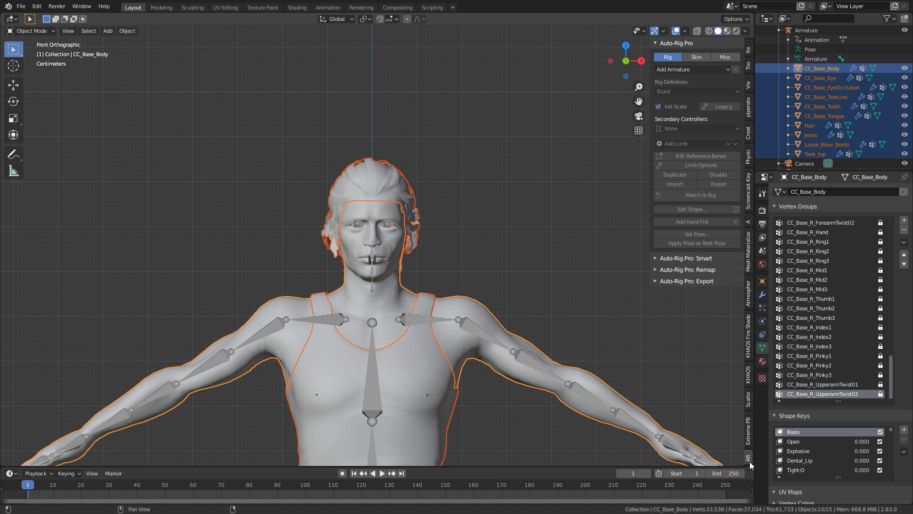
click(655, 258)
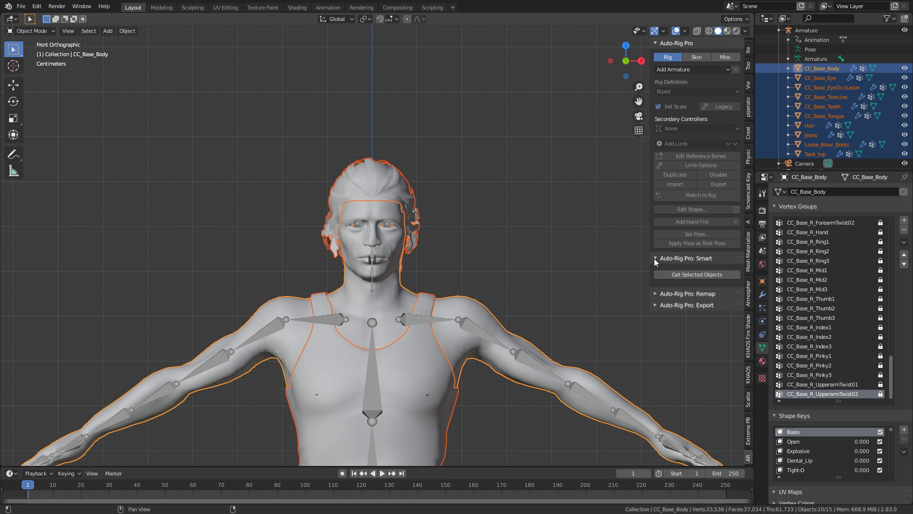
click(693, 276)
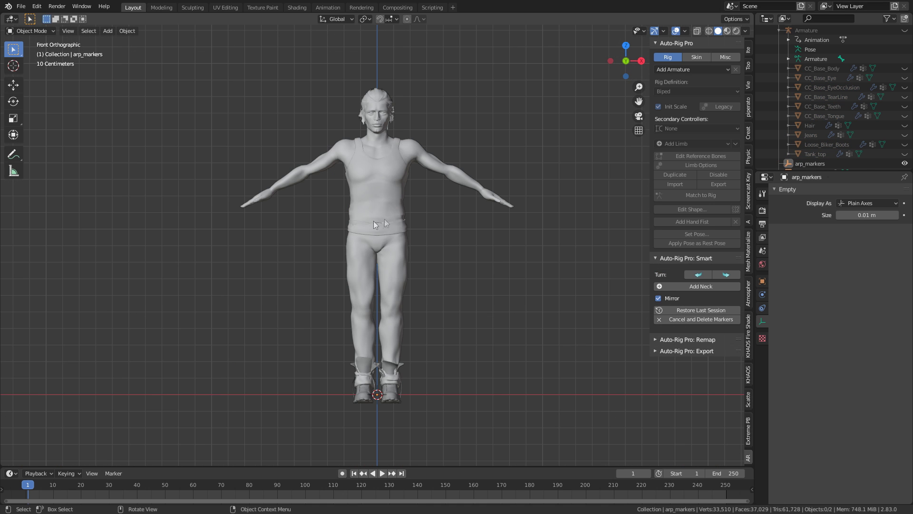
Unhide the original Armature so its bones can guide marker placement.
scroll(832, 95, up, 2)
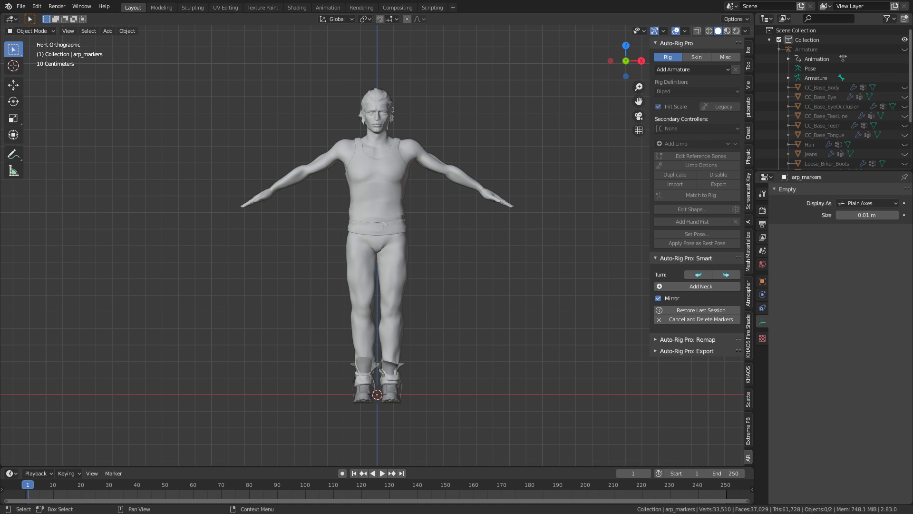
click(904, 50)
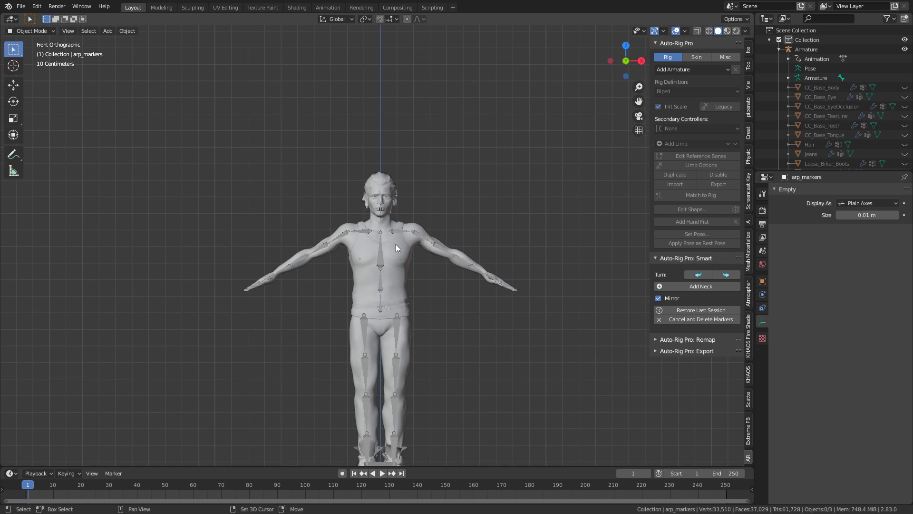
scroll(396, 244, up, 6)
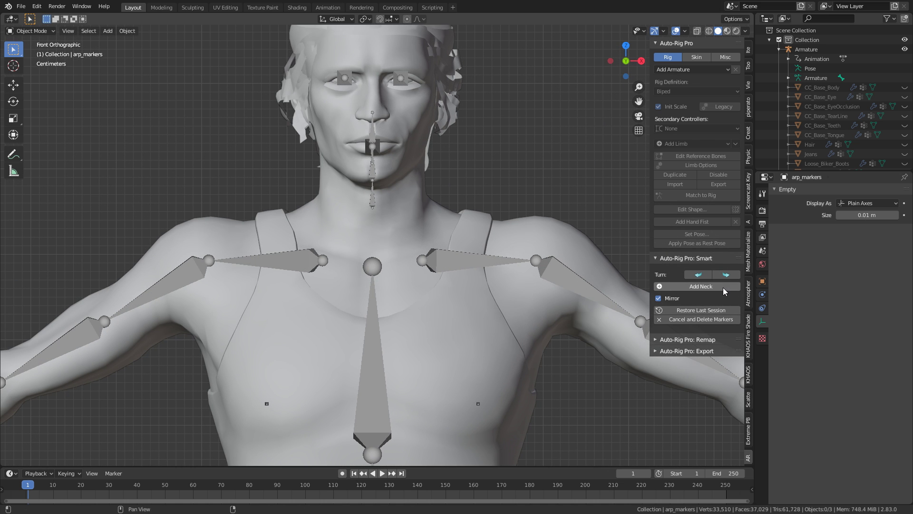
Place the neck marker at the bone joint below the jaw and the chin marker on the chin.
click(720, 286)
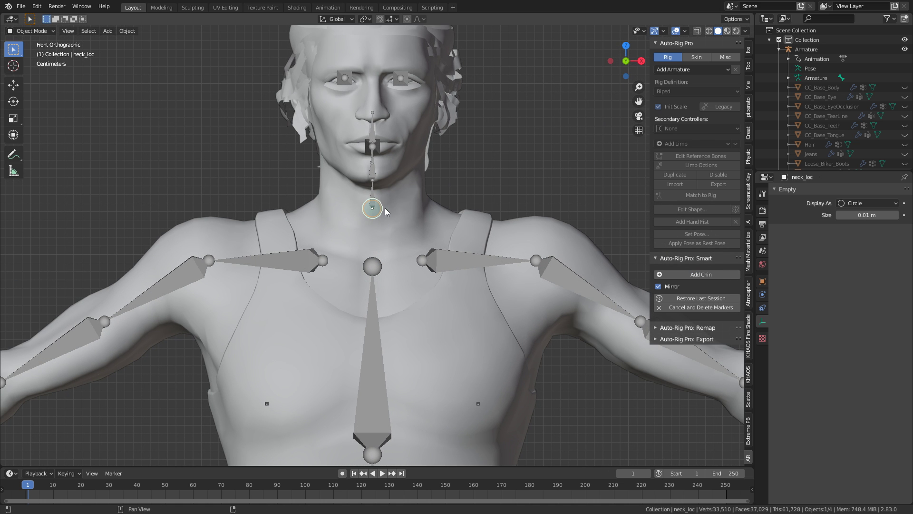
click(385, 207)
shift+middle_drag(396, 201, 399, 242)
click(693, 276)
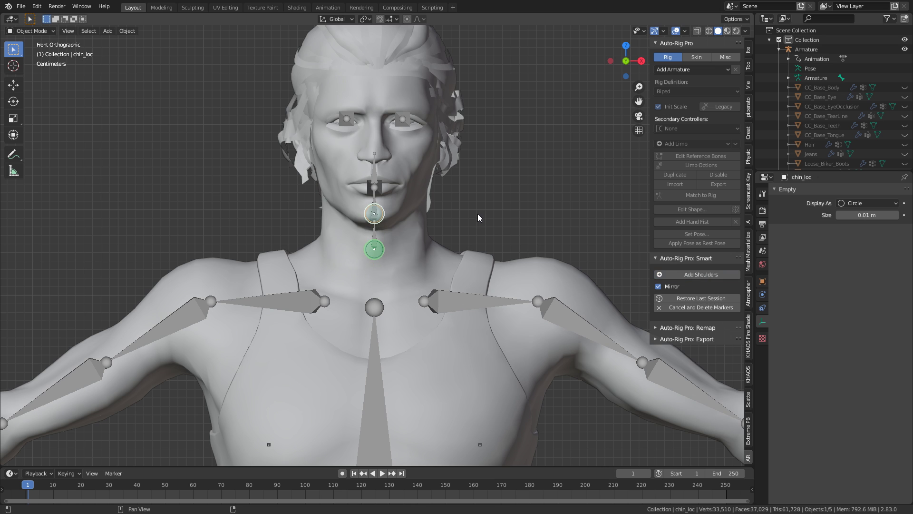
click(477, 213)
Place the mirrored shoulder markers on the upper arm joints and the wrist markers on the wrist joints.
shift+middle_drag(477, 215, 319, 166)
click(670, 275)
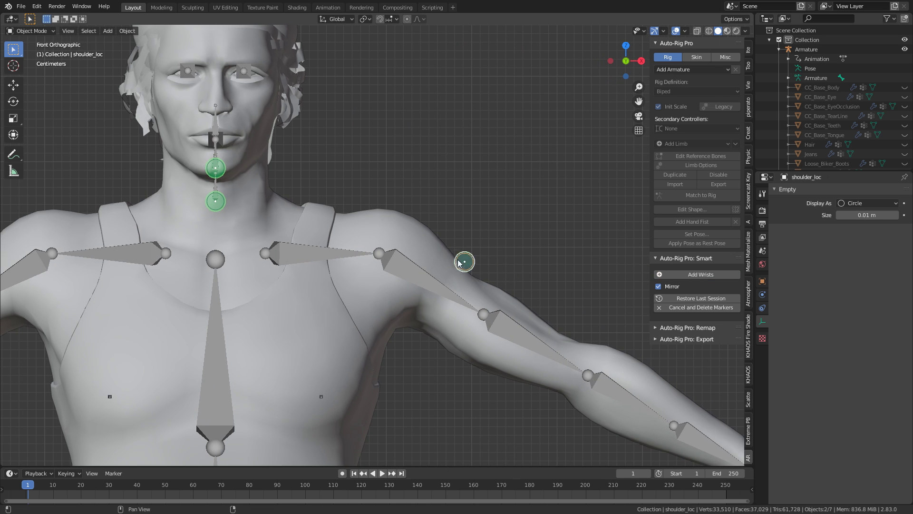
click(380, 254)
mouse_move(509, 304)
shift+middle_down()
mouse_move(444, 239)
mouse_move(226, 92)
shift+middle_up()
click(701, 275)
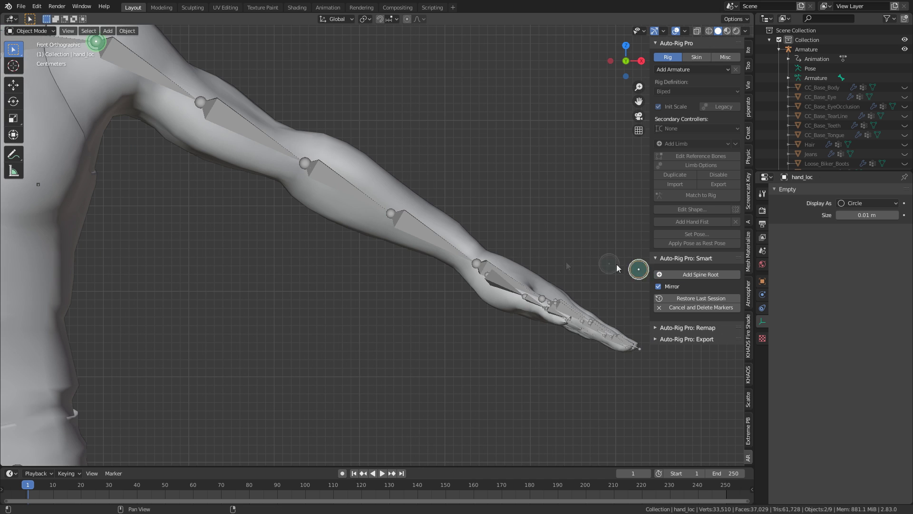
click(478, 266)
Place the spine root marker at the base of the spine bones at belt level.
mouse_move(477, 265)
shift+middle_down()
mouse_move(610, 245)
mouse_move(461, 220)
mouse_move(461, 210)
shift+middle_up()
click(701, 275)
click(447, 237)
Place the mirrored ankle markers on the ankle joints of the original foot bones.
scroll(447, 237, down, 3)
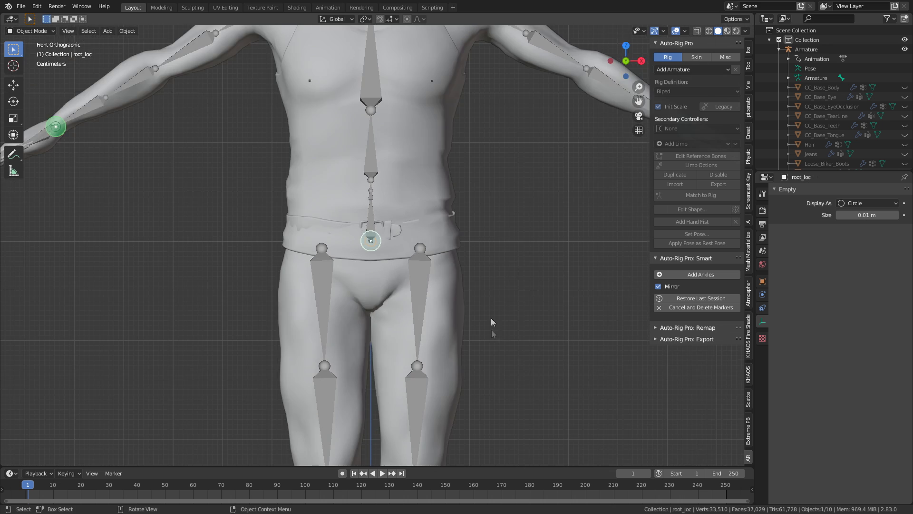
shift+middle_drag(491, 318, 456, 160)
scroll(433, 291, up, 5)
shift+middle_drag(445, 304, 447, 30)
scroll(447, 143, down, 3)
scroll(446, 261, up, 4)
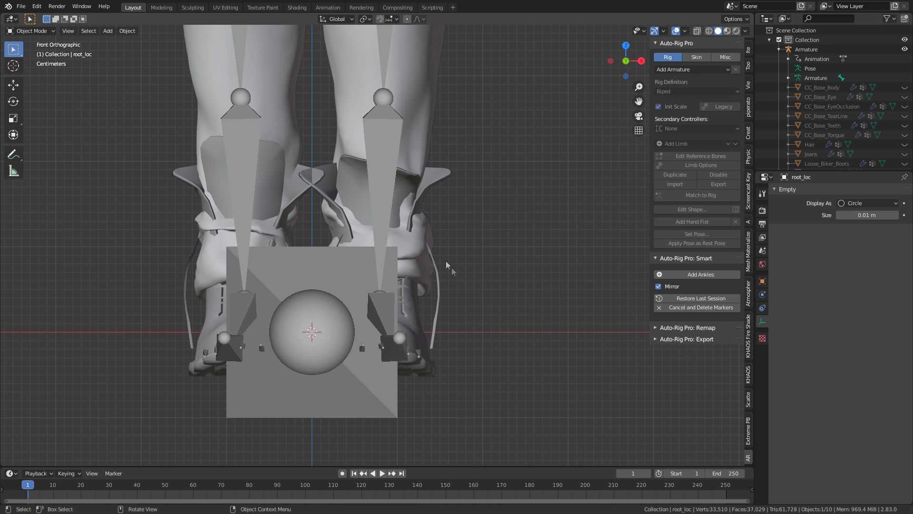
click(701, 275)
click(380, 300)
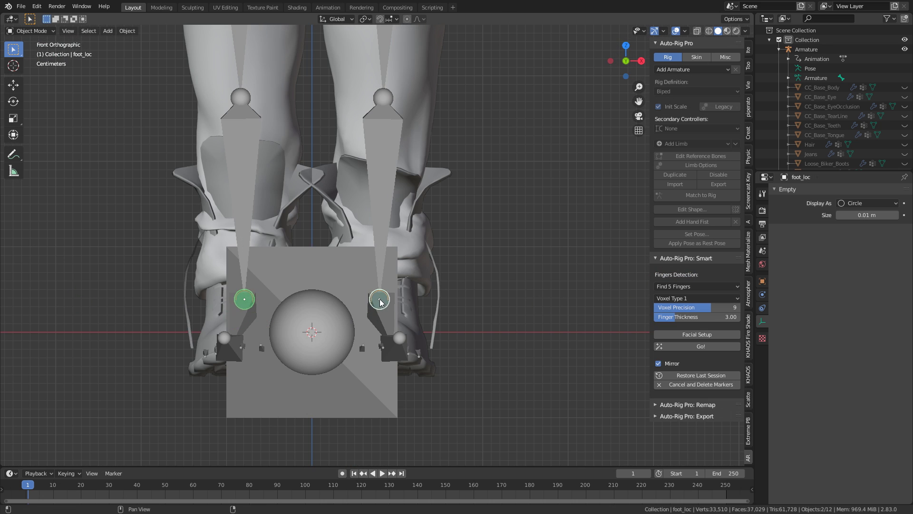
Generate the Auto-Rig Pro reference bones with Smart and move the left ankle joint onto the original ankle joint in side view.
click(695, 346)
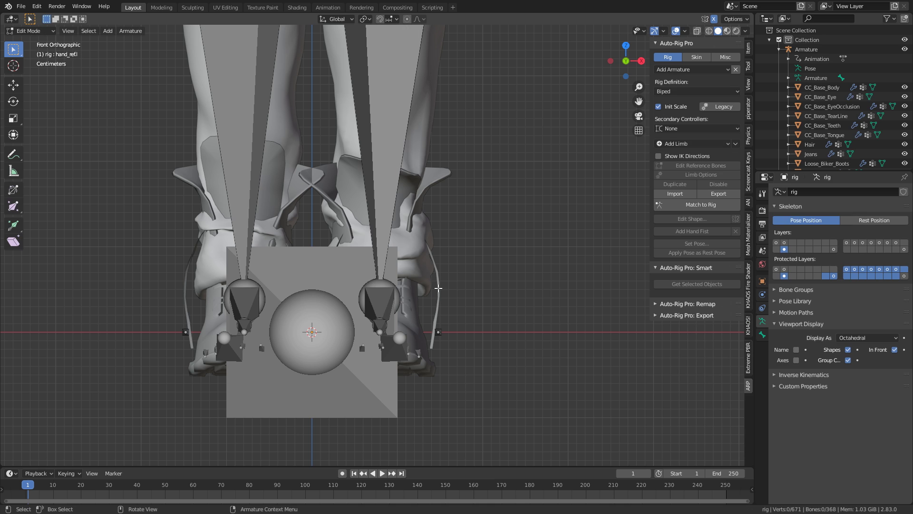
key(KP_3)
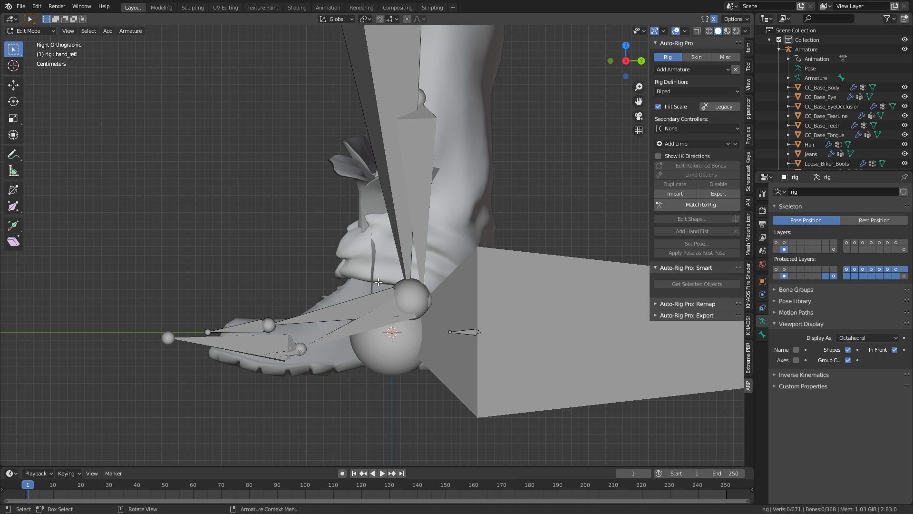
click(404, 290)
key(g)
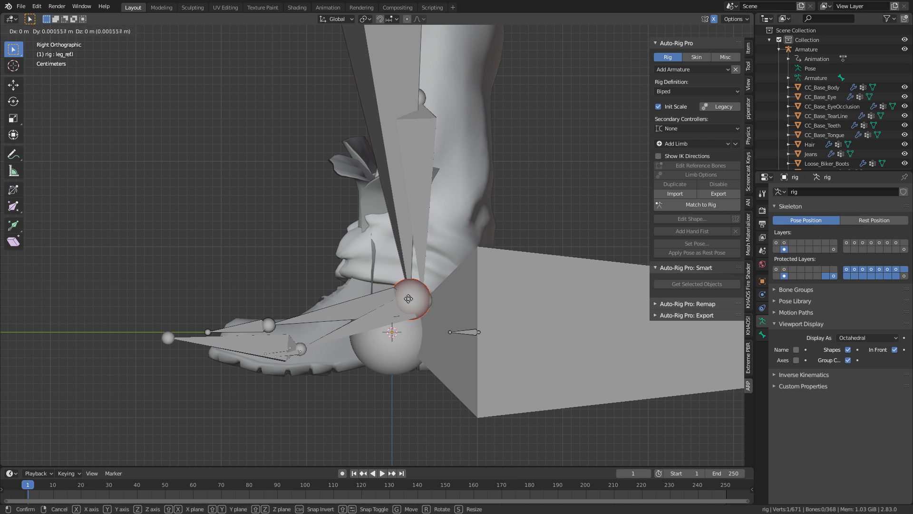
click(418, 302)
Move the left ball-of-foot joint onto the original toe base and the toe end joint onto the original toe bone's tip.
click(269, 326)
key(g)
click(295, 352)
click(210, 330)
key(g)
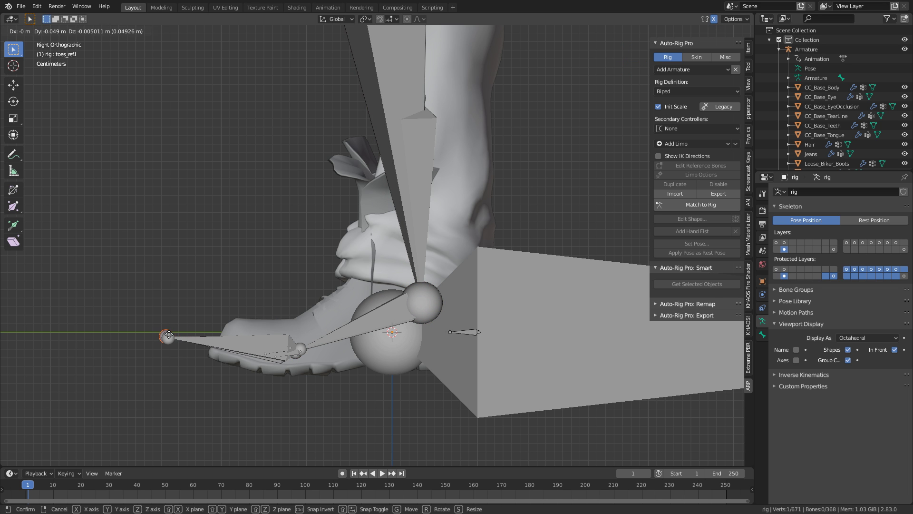
click(173, 332)
Move the left knee joint back about 0.05 m onto the original knee joint.
scroll(248, 271, down, 10)
shift+middle_drag(276, 172, 263, 291)
scroll(295, 305, up, 4)
shift+middle_drag(326, 317, 341, 218)
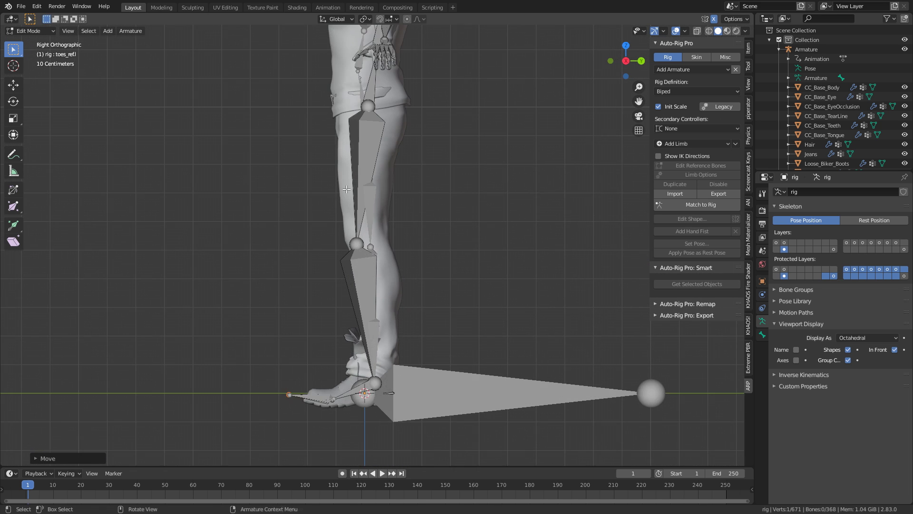
scroll(361, 103, up, 1)
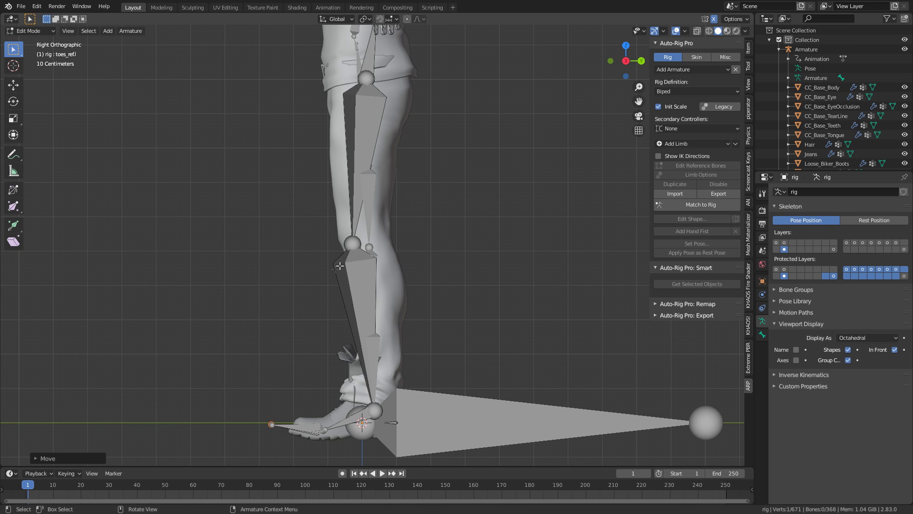
click(357, 248)
key(g)
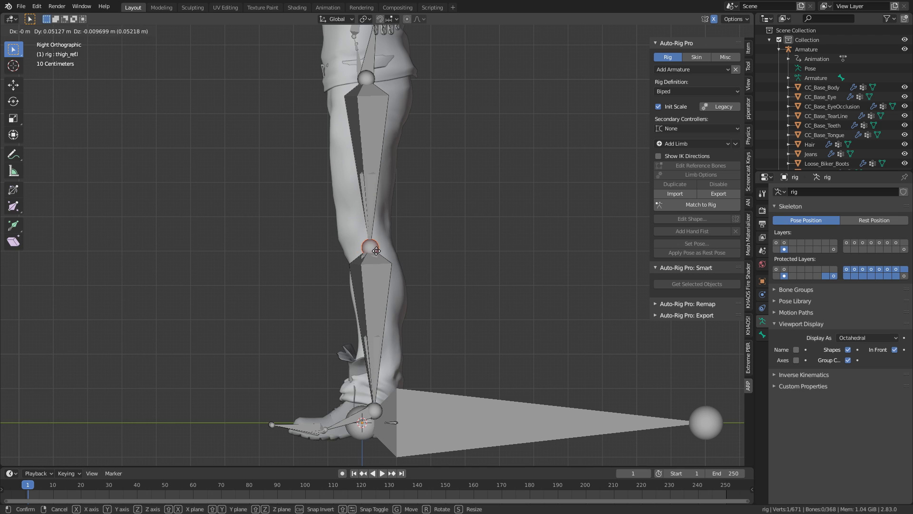
click(376, 251)
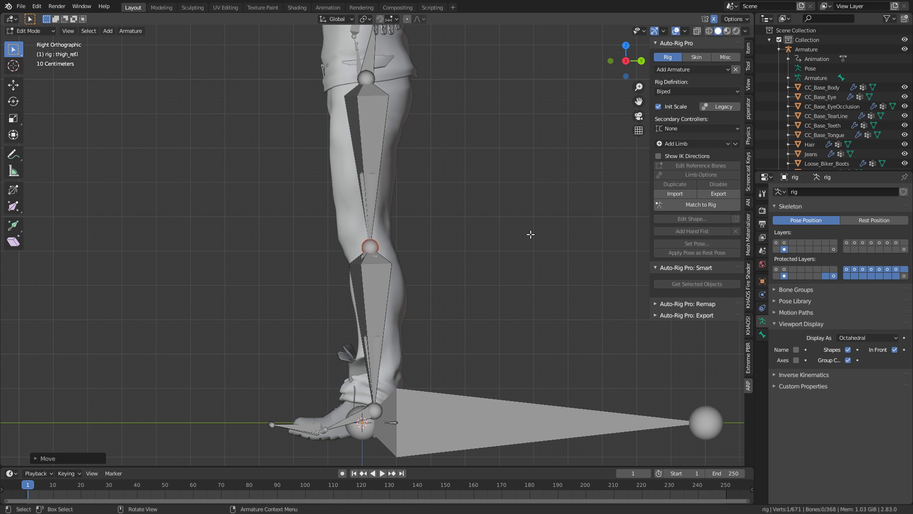
Shift the left knee joint about 0.01 m forward so the leg bends slightly toward the front.
scroll(530, 234, up, 4)
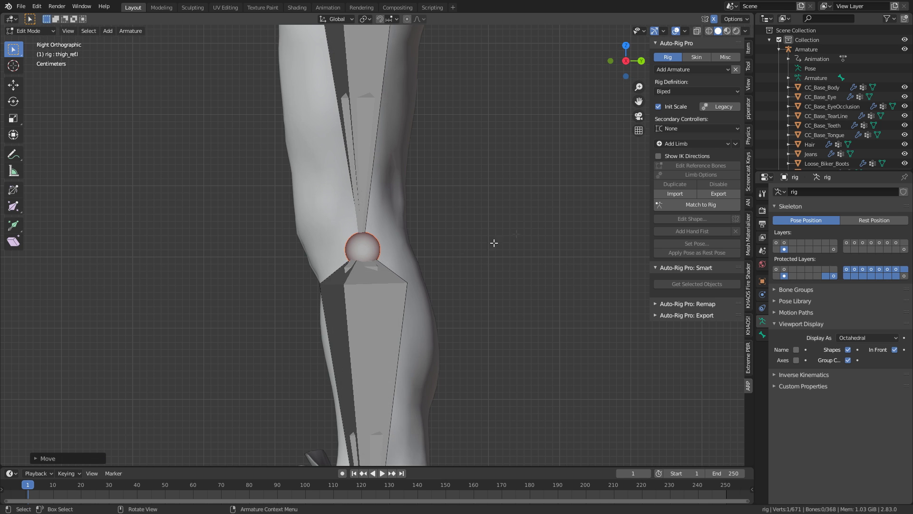
key(g)
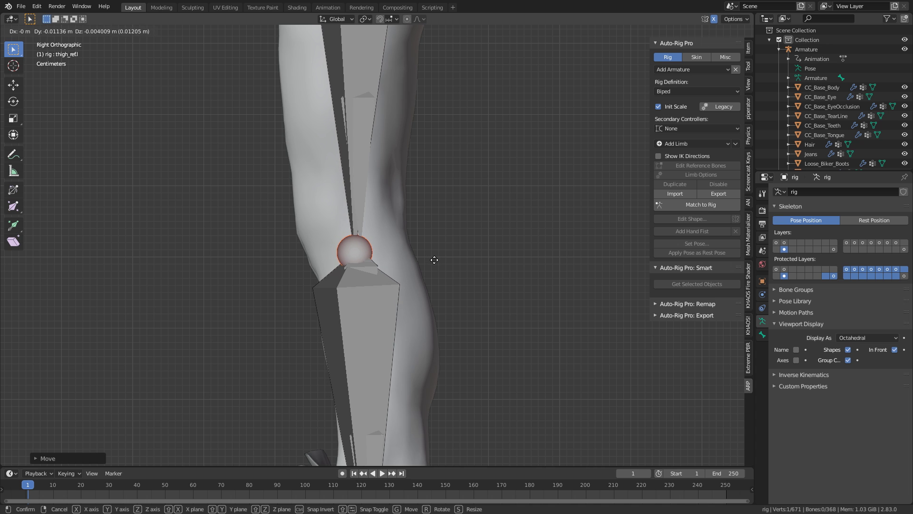
click(434, 258)
scroll(434, 275, down, 4)
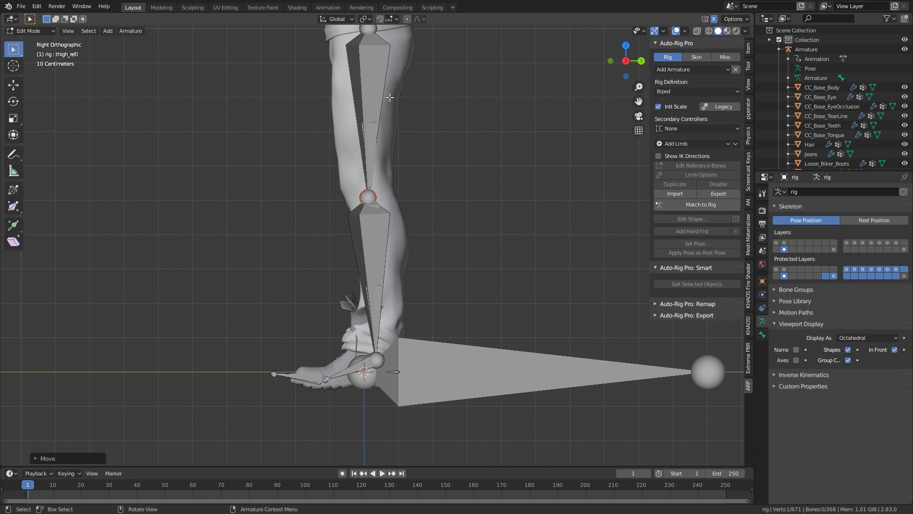
Readjust the left ankle joint at the base of the lower leg and clear the bone selection.
scroll(394, 341, up, 4)
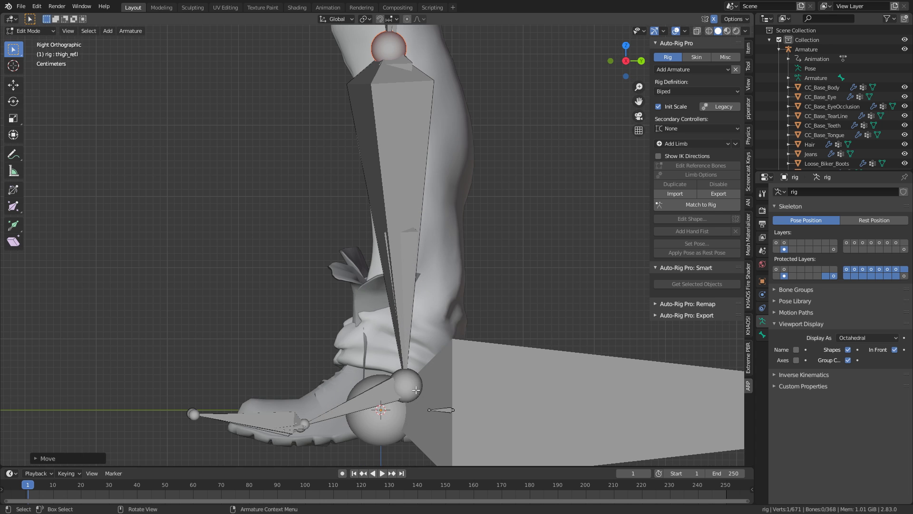
click(417, 390)
key(g)
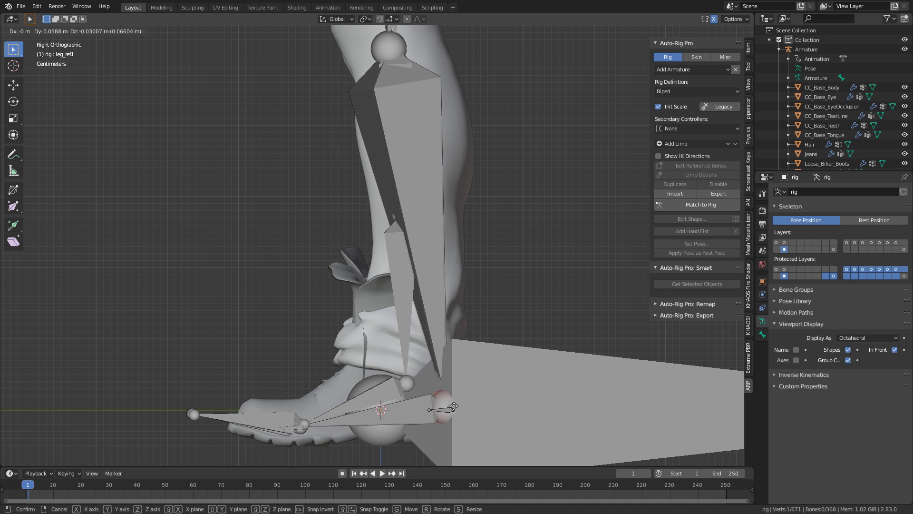
click(445, 180)
scroll(445, 180, down, 5)
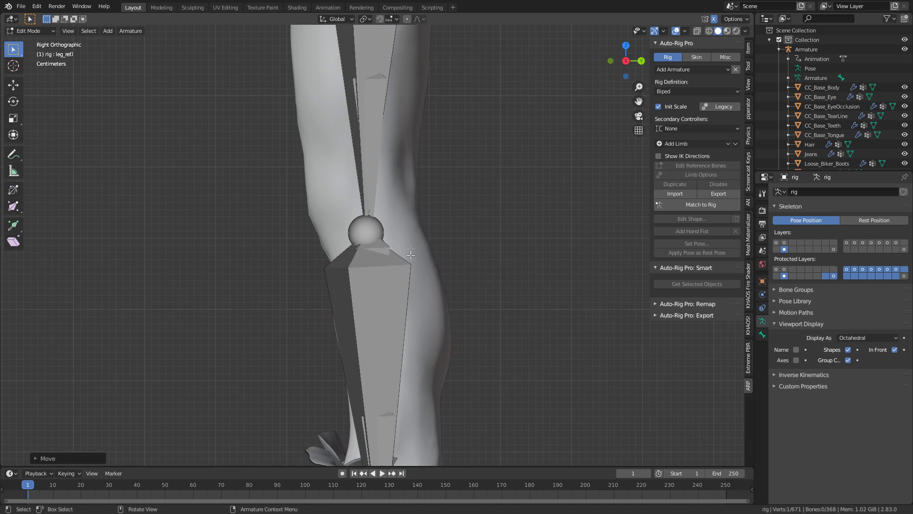
drag(364, 249, 398, 347)
click(430, 204)
shift+middle_drag(428, 139, 440, 273)
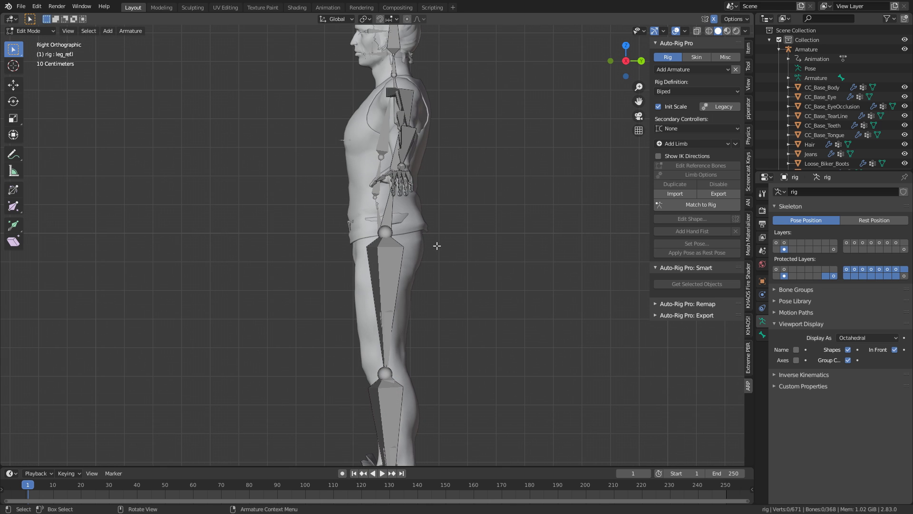
Move the left shoulder joint onto the original upper arm joint as seen from above.
key(KP_7)
scroll(423, 234, up, 3)
scroll(422, 234, up, 1)
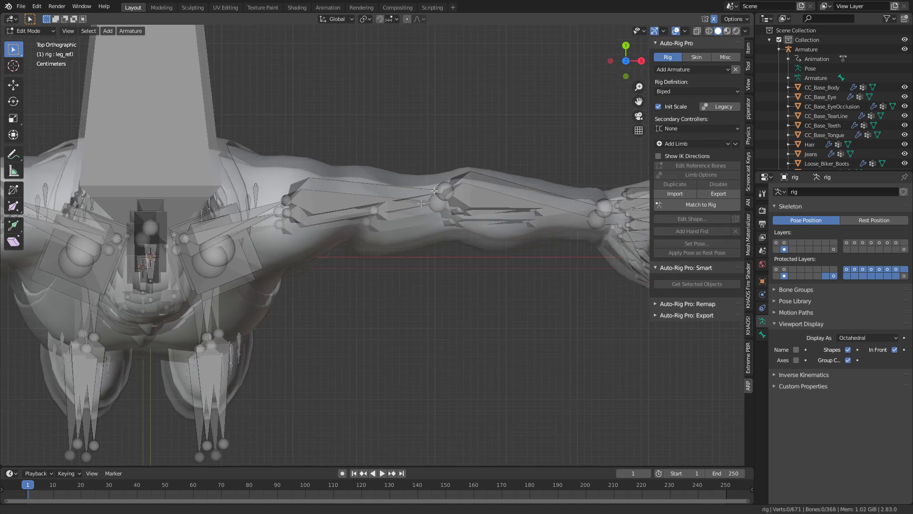
shift+middle_drag(389, 211, 360, 251)
click(254, 242)
key(g)
click(256, 252)
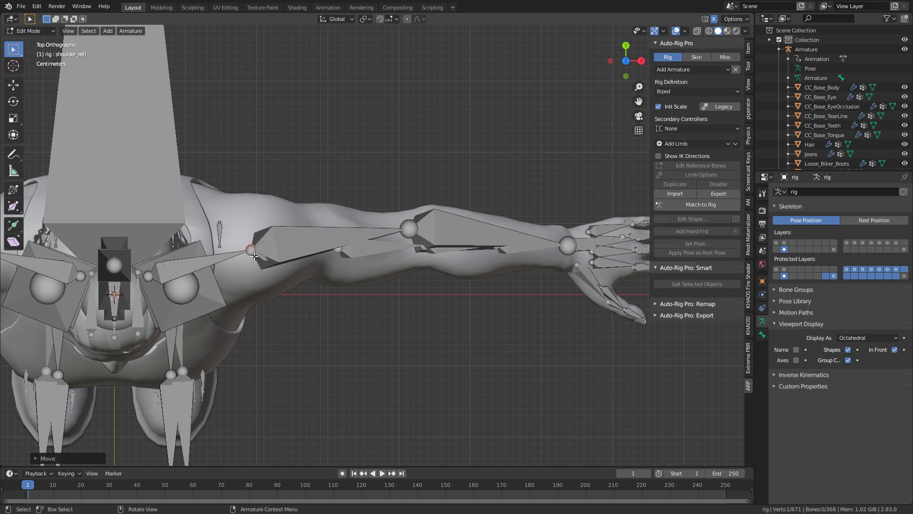
Move the left elbow joint onto the original elbow joint as seen from above.
shift+middle_drag(421, 242, 290, 218)
scroll(291, 215, up, 3)
click(285, 195)
click(267, 175)
key(g)
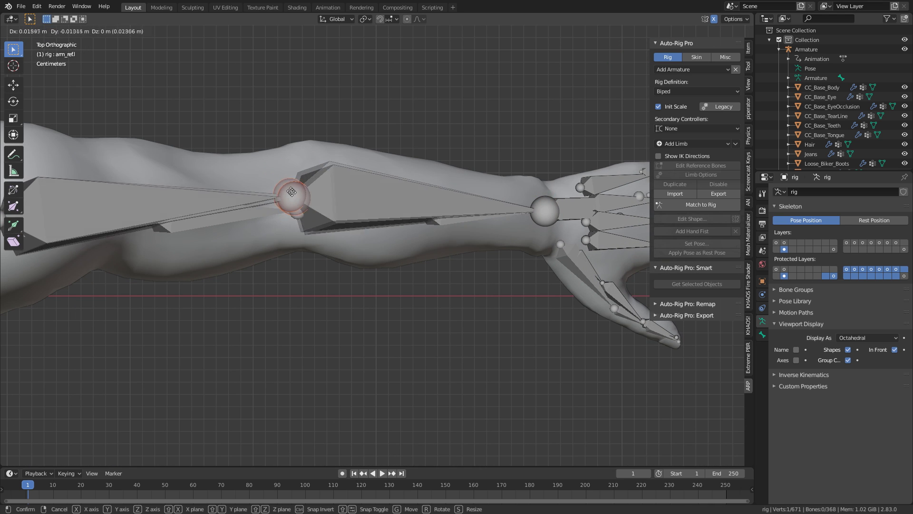
drag(295, 191, 297, 192)
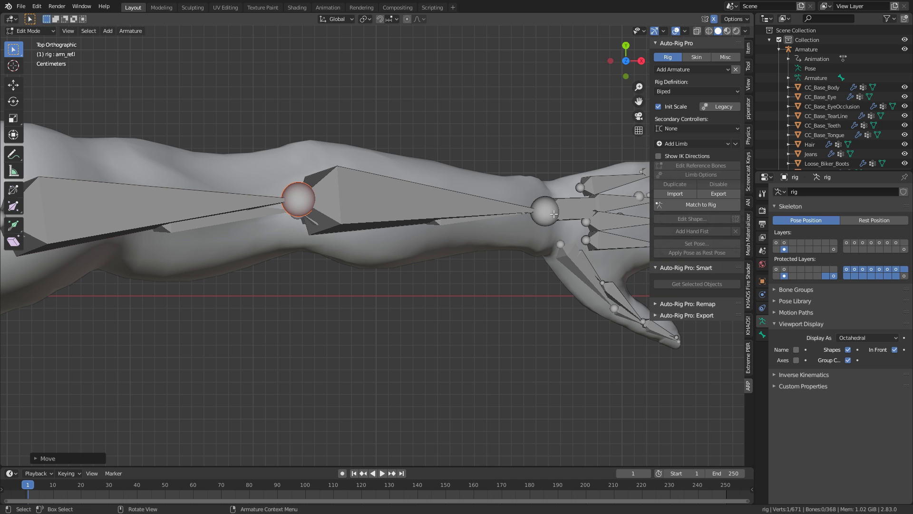
Leave bone editing and match the control rig to the reference bones with Match to Rig.
scroll(465, 269, down, 4)
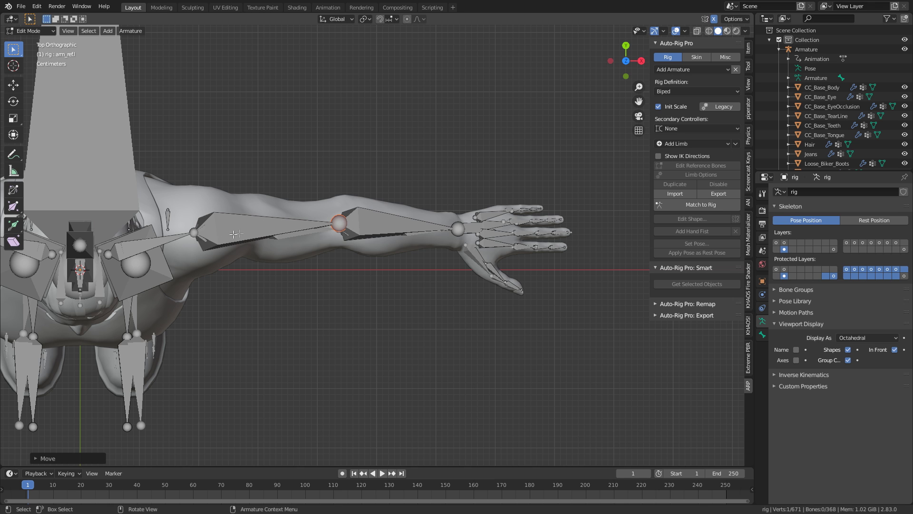
scroll(261, 323, down, 5)
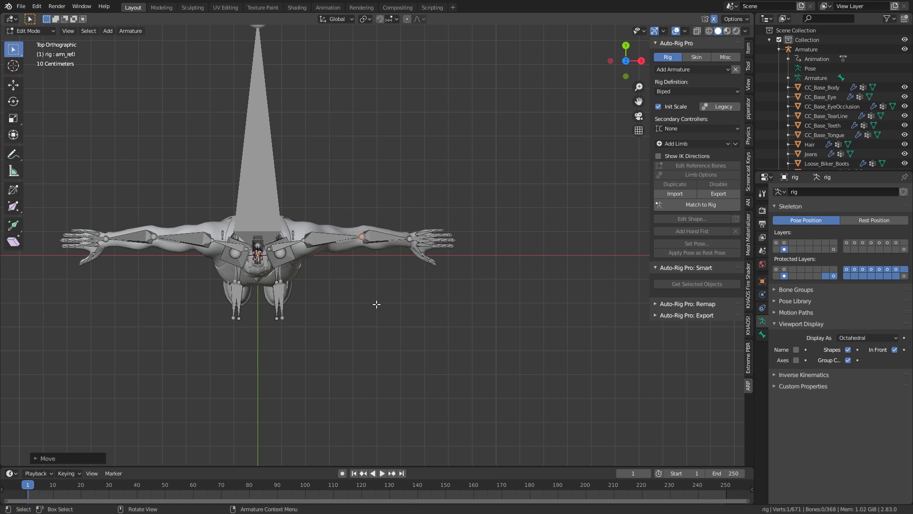
key(Tab)
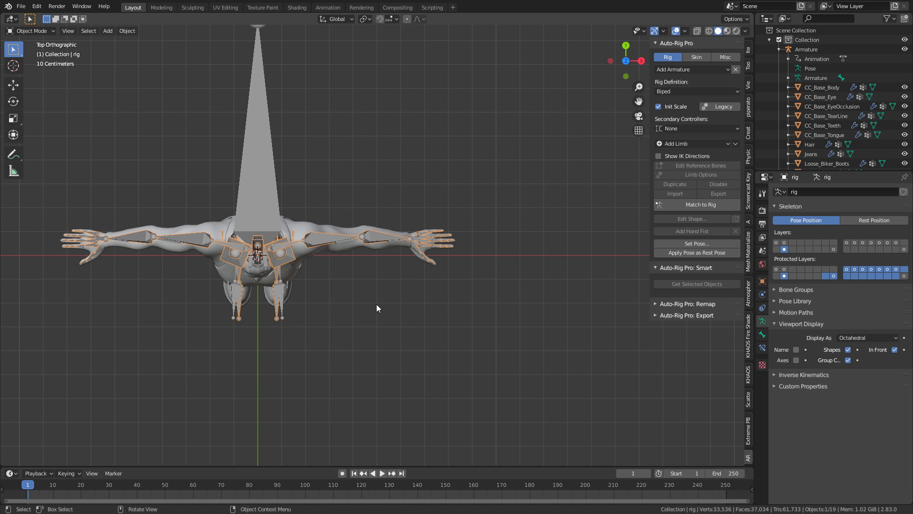
key(KP_1)
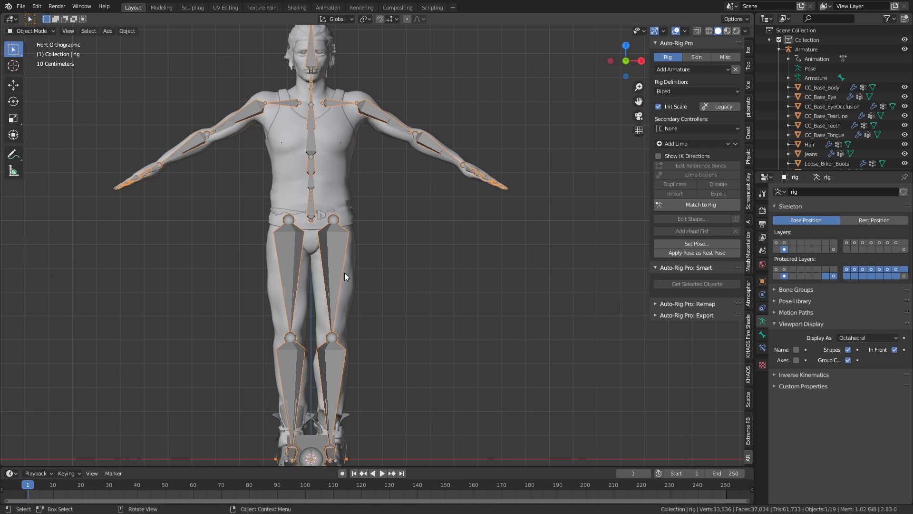
click(709, 207)
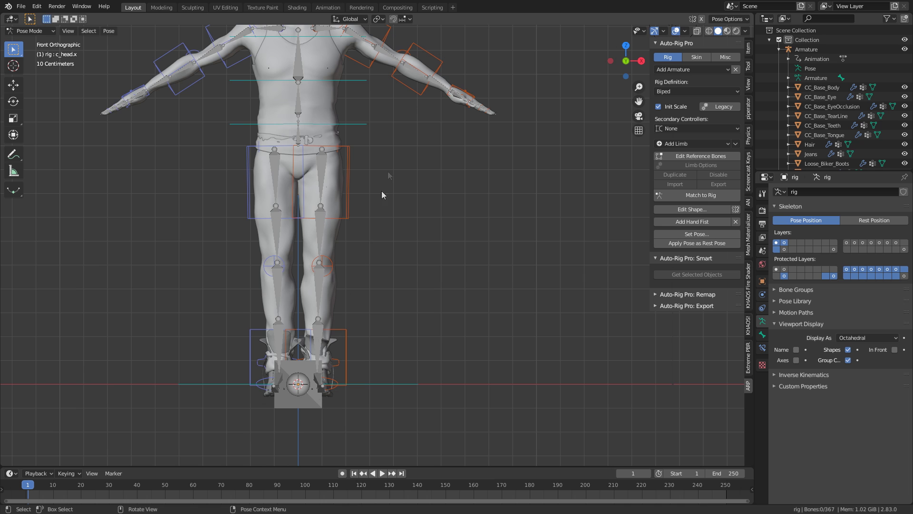
Rotate the left forearm FK control to test how the elbow bends.
shift+middle_drag(382, 195, 394, 347)
scroll(381, 169, up, 2)
click(440, 208)
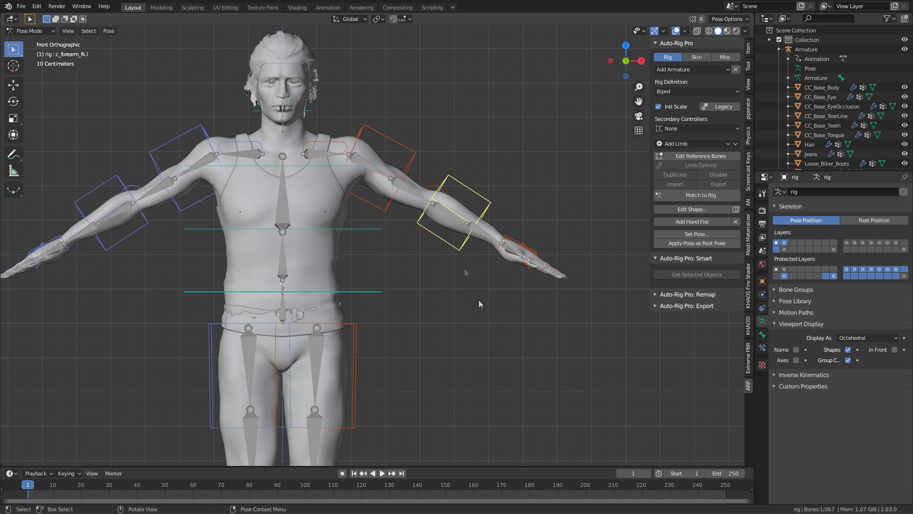
middle_drag(485, 198, 372, 217)
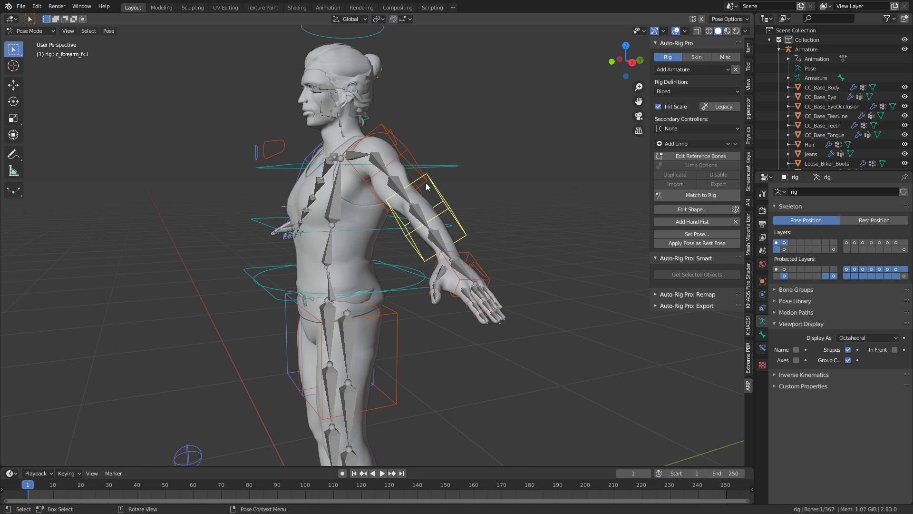
key(r)
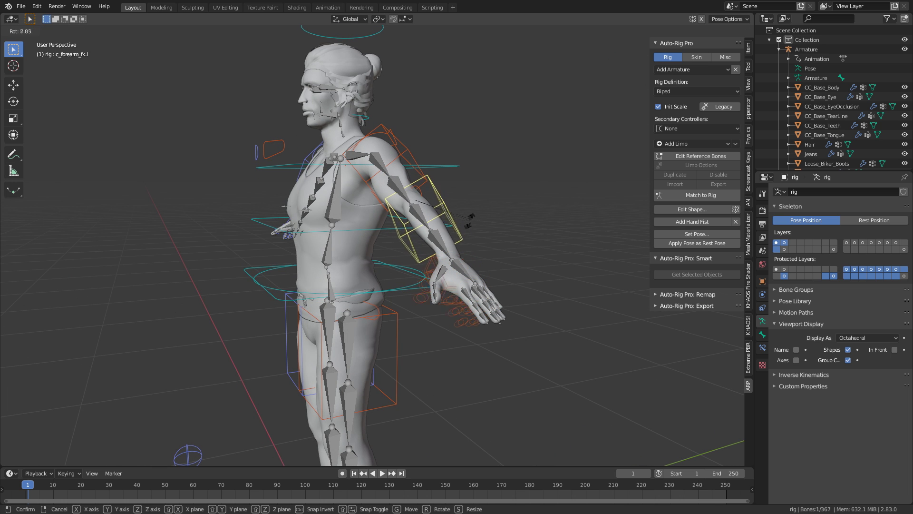
click(412, 258)
middle_drag(412, 258, 473, 261)
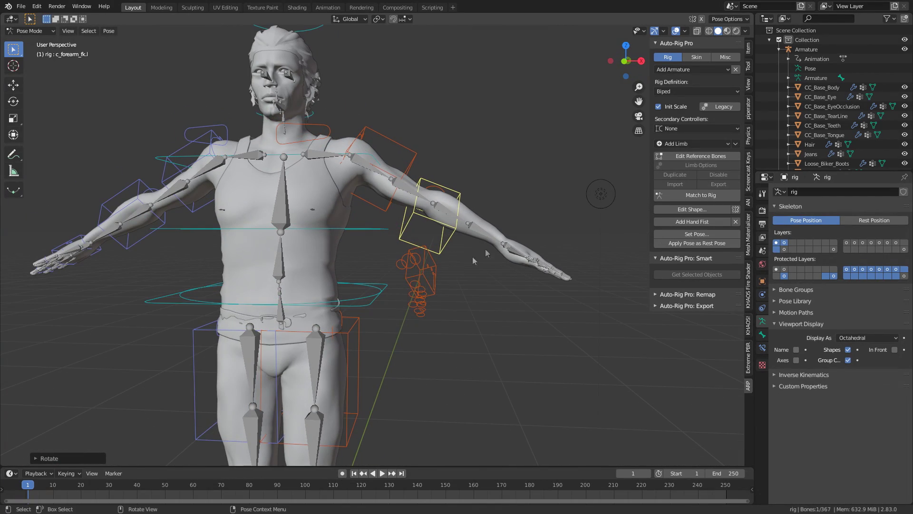
Rotate the left forearm FK control again as a test, and undo the forearm rotations.
key(r)
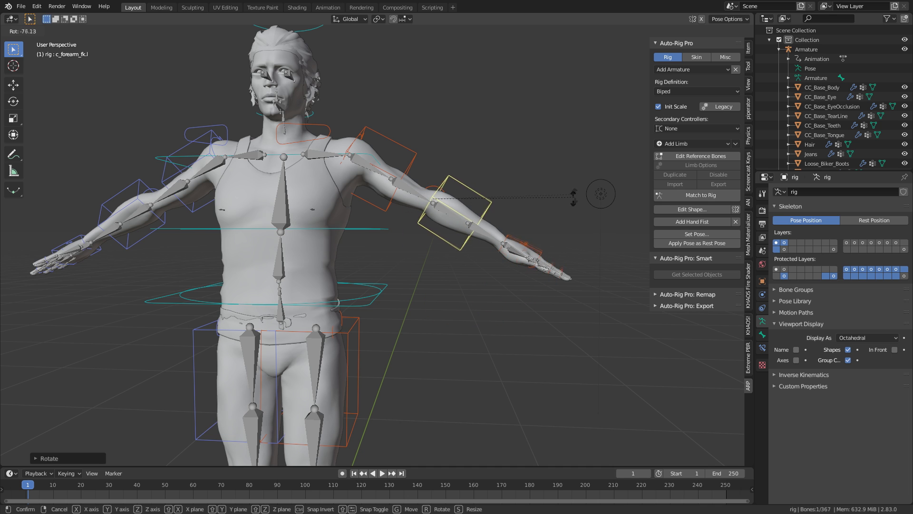
click(475, 237)
middle_drag(473, 237, 471, 279)
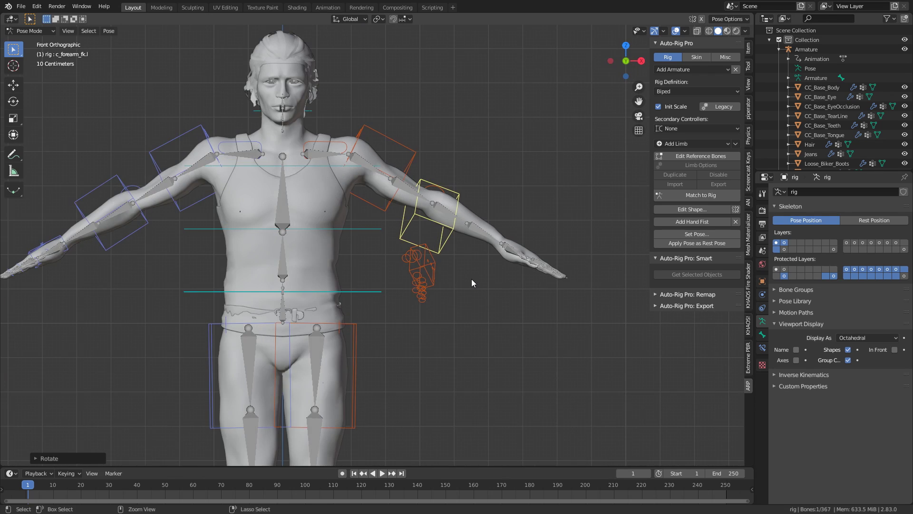
key(ctrl+z)
key(ctrl+z)
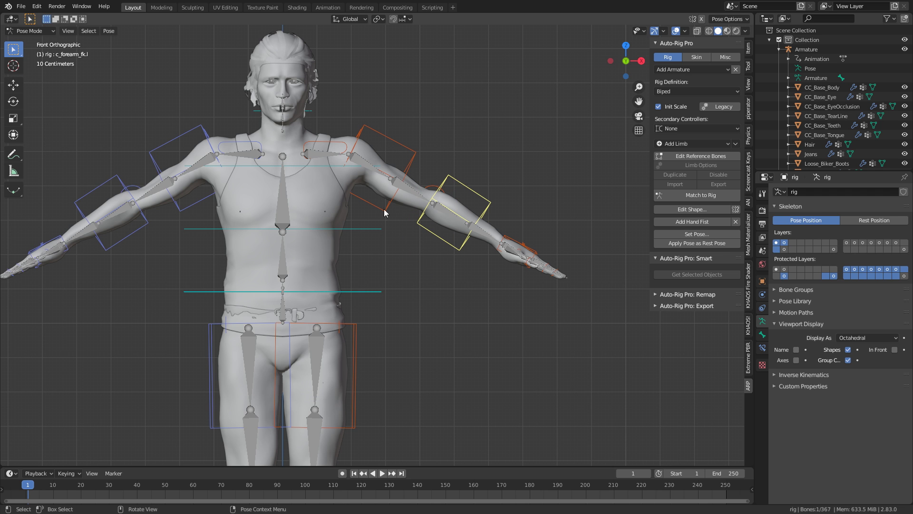
Reopen the reference bones and lower the left elbow joint about 0.01 m onto the original elbow joint in front view.
click(692, 158)
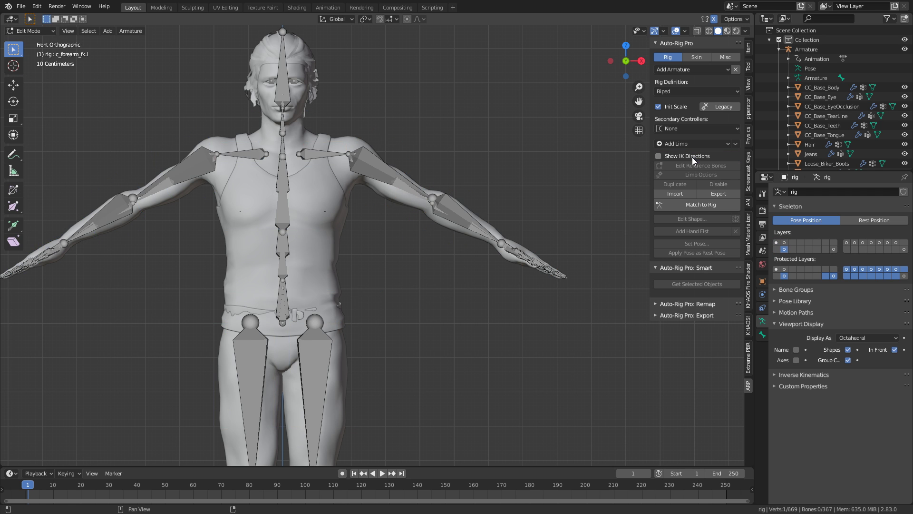
key(KP_3)
key(KP_1)
scroll(489, 184, up, 4)
shift+middle_drag(489, 183, 433, 214)
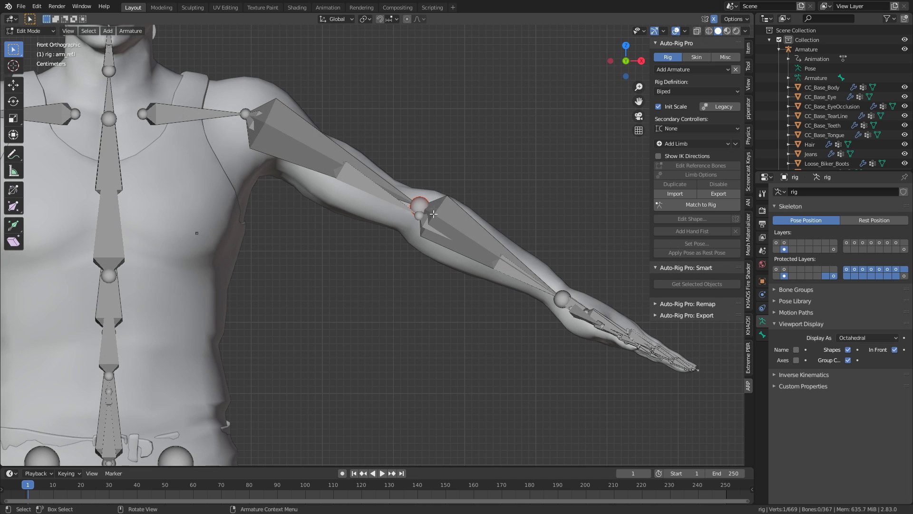
key(g)
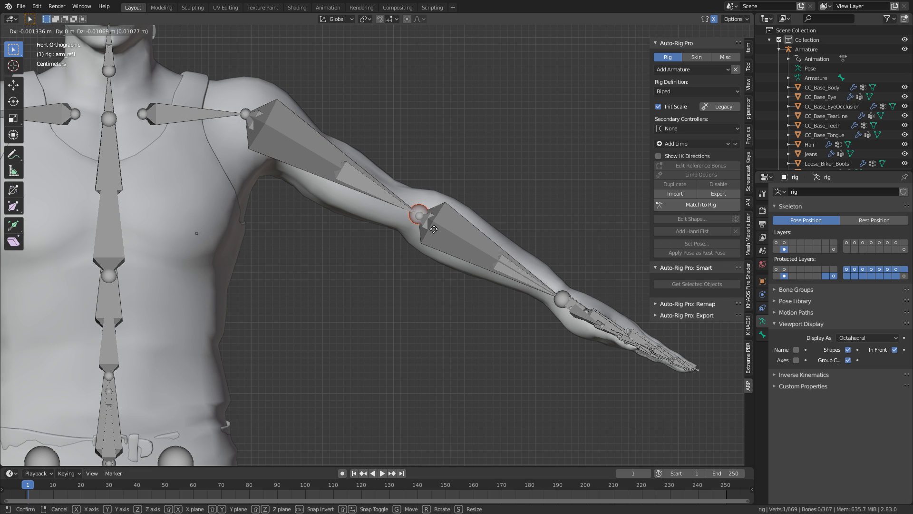
click(434, 229)
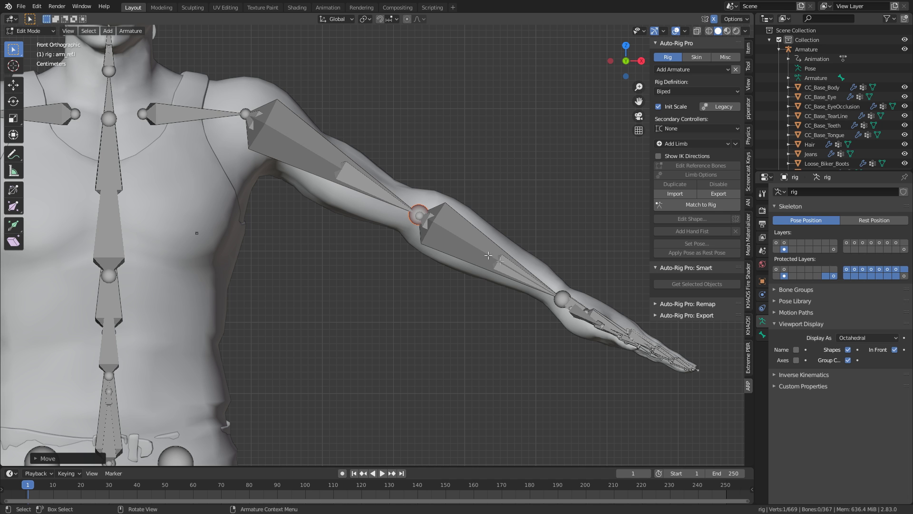
Leave bone editing and match the control rig to the updated reference bones.
scroll(380, 269, down, 3)
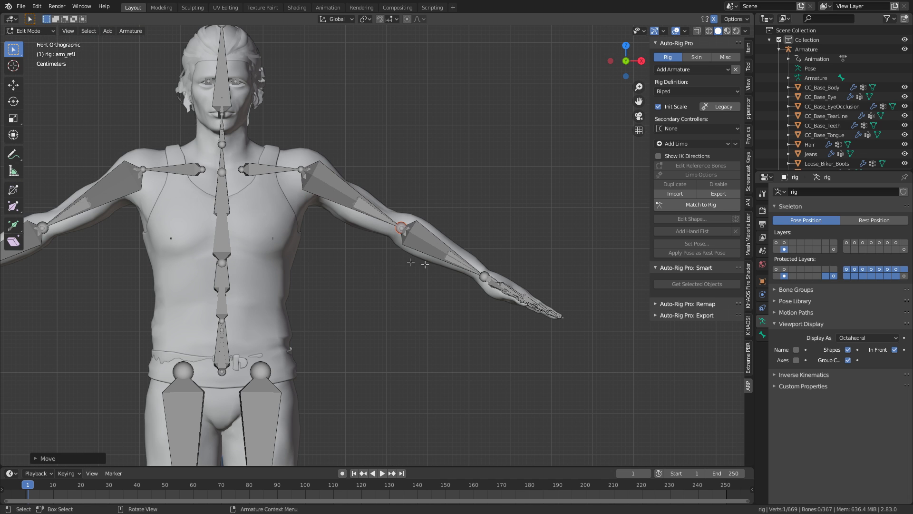
key(Tab)
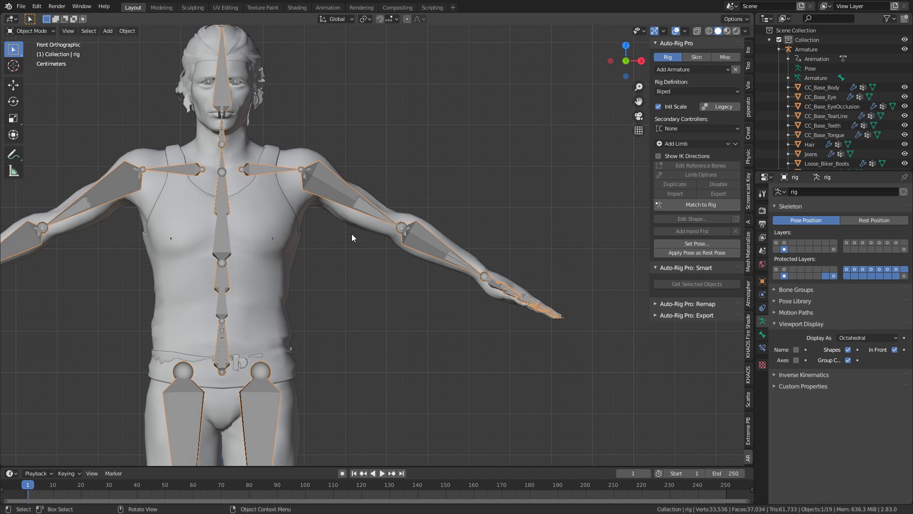
click(694, 209)
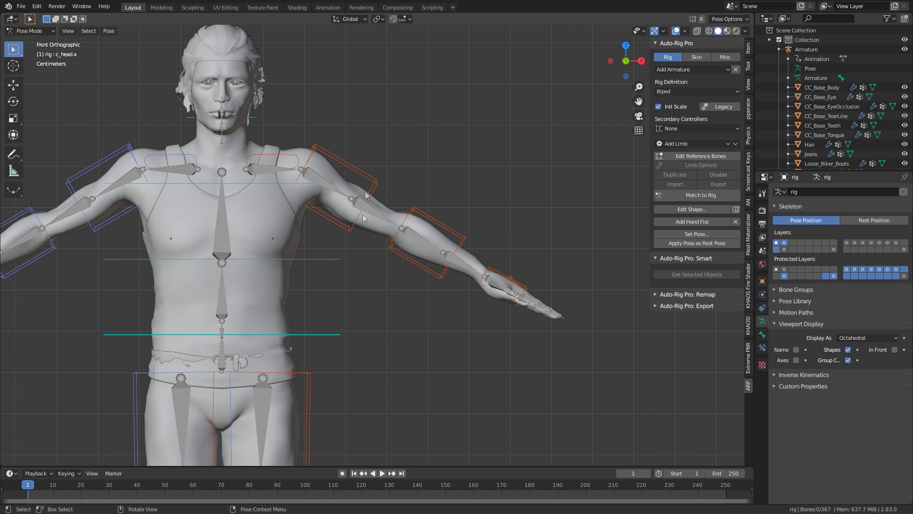
Check the left arm's bone placement in side and front view, and reopen the reference bones.
scroll(365, 191, up, 3)
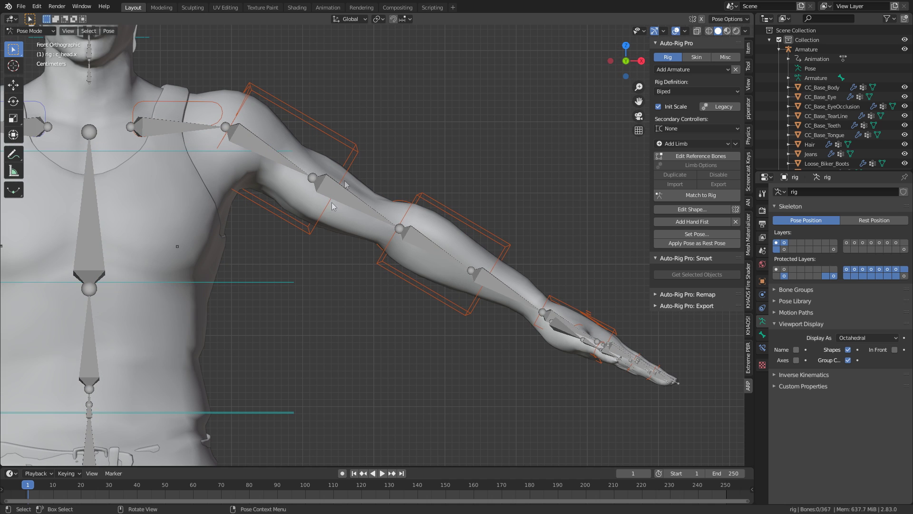
middle_drag(354, 156, 370, 163)
key(KP_3)
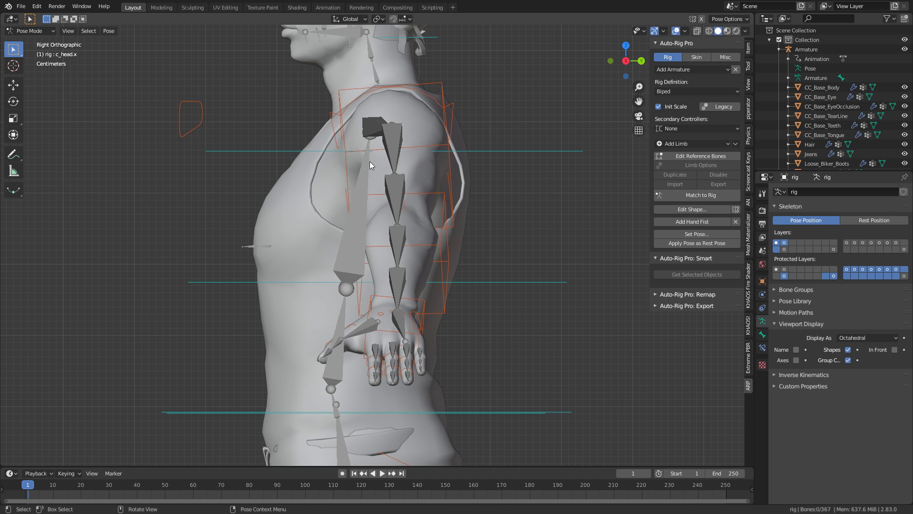
key(KP_1)
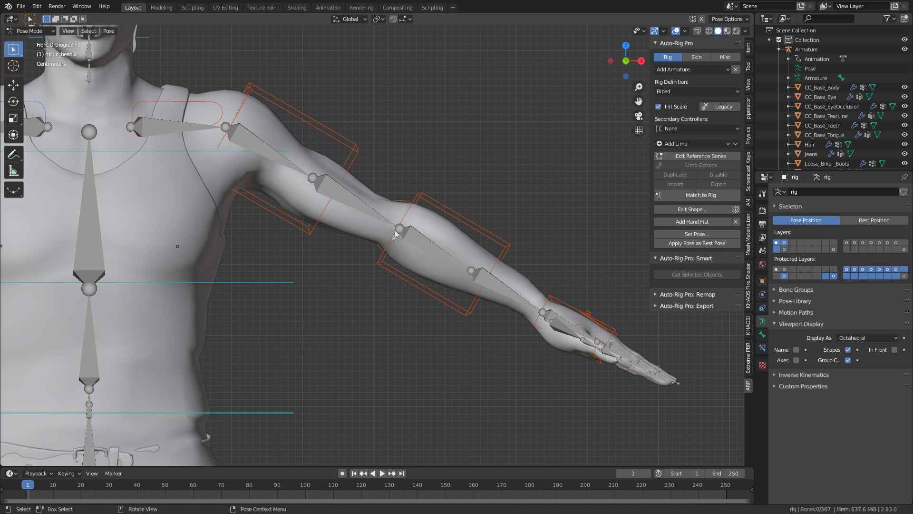
click(701, 156)
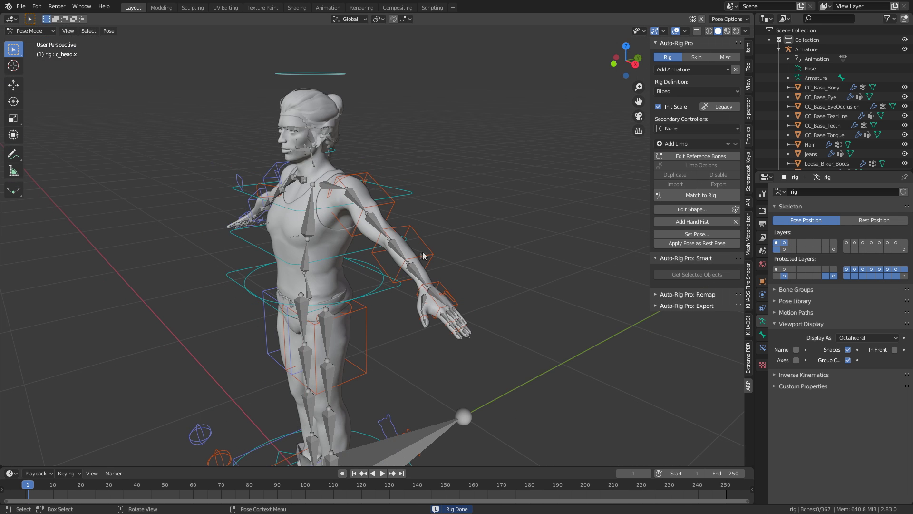
Try rotating the left forearm FK control about the global Z axis to test the elbow bend.
click(423, 255)
middle_drag(423, 255, 505, 272)
key(r)
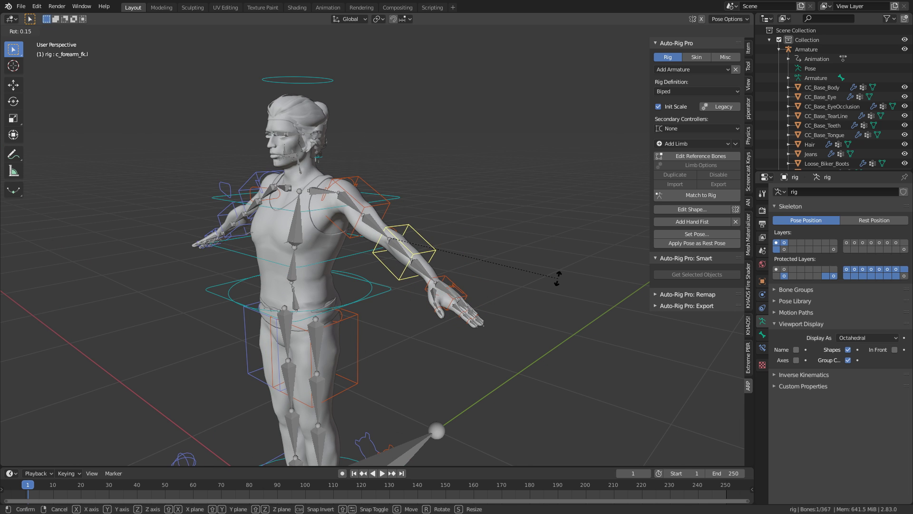
key(z)
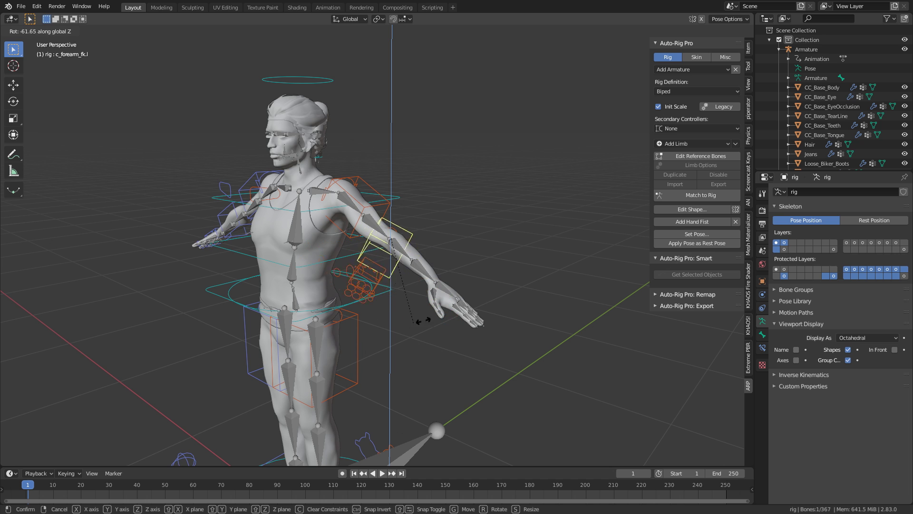
key(Escape)
Return to Object Mode and select all character meshes from CC_Base_Body to Tank_top, with the rig as the active object.
key(KP_3)
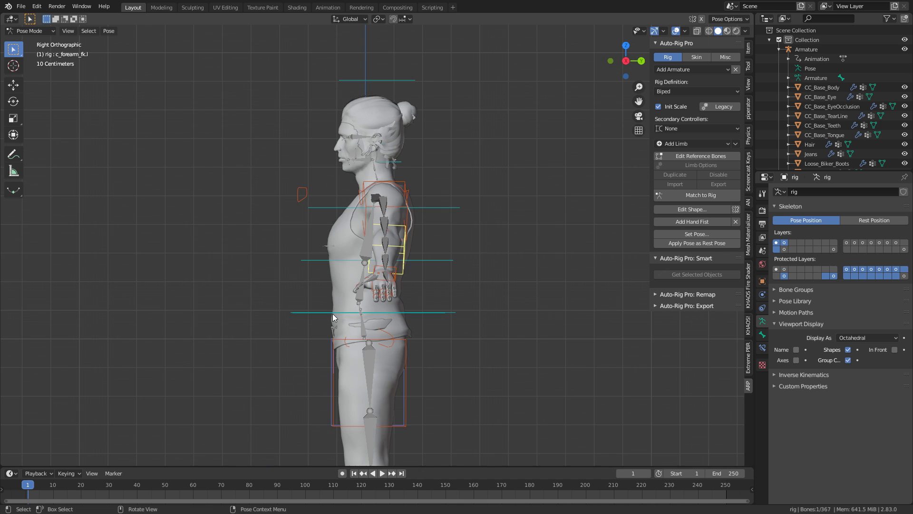
key(KP_1)
click(33, 30)
click(37, 43)
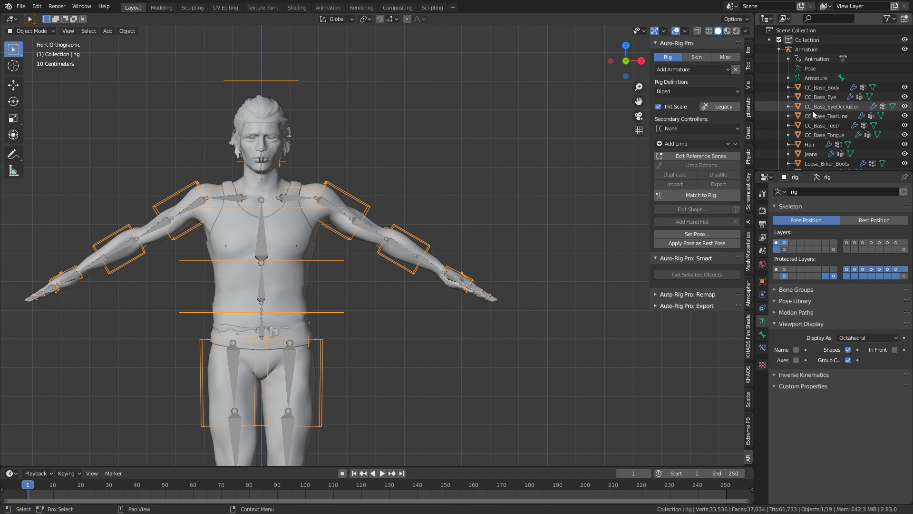
click(817, 87)
scroll(819, 99, down, 4)
shift+click(820, 135)
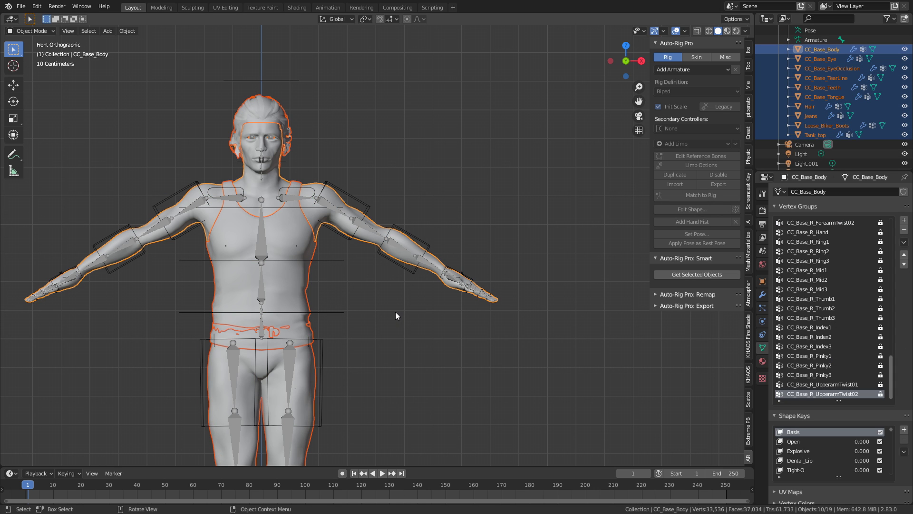
shift+click(368, 215)
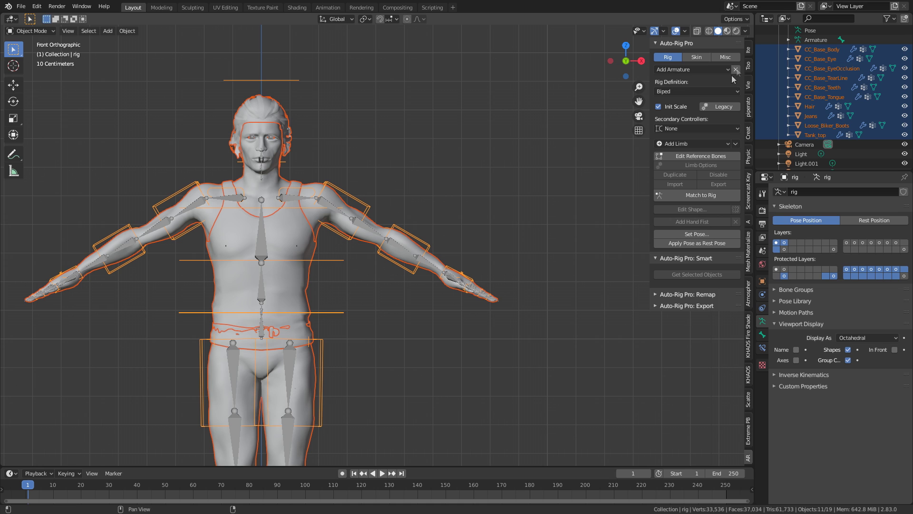
Bind the selected meshes to the rig with Auto-Rig Pro's skin binding, and clear the selection.
click(703, 58)
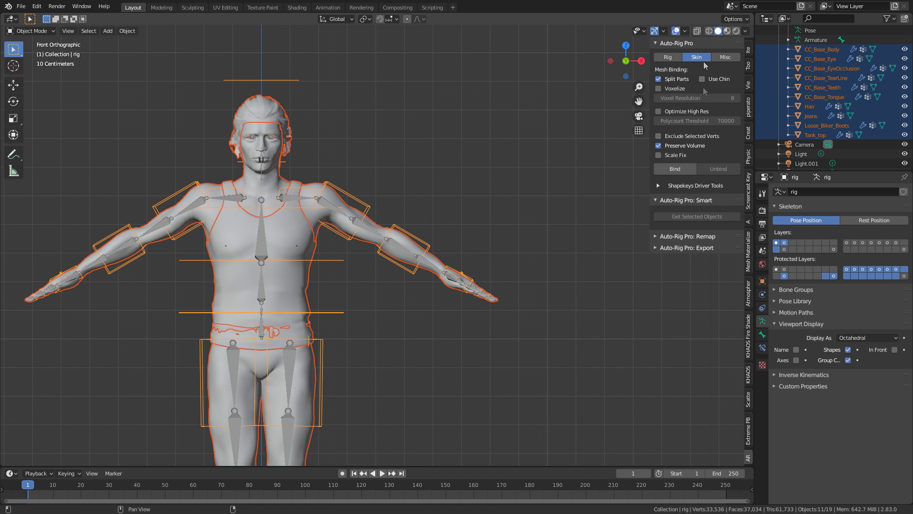
click(677, 170)
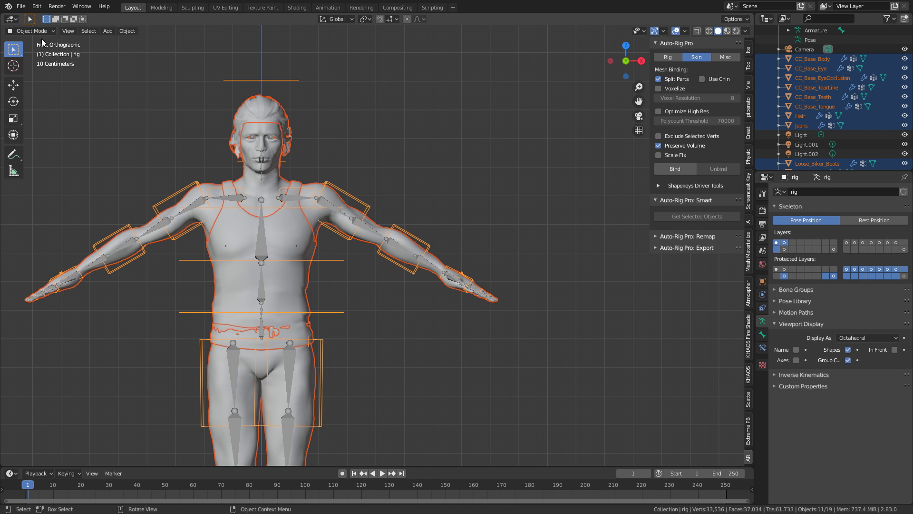
click(287, 80)
Put the rig in Pose Mode and rotate the left upper arm FK control to test the mesh deformation.
click(46, 37)
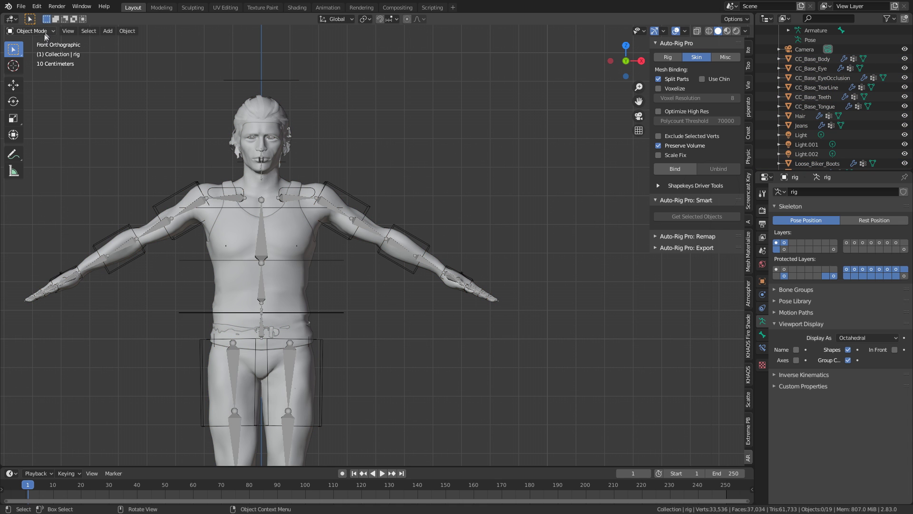
click(43, 32)
click(48, 67)
middle_drag(355, 185, 427, 307)
key(r)
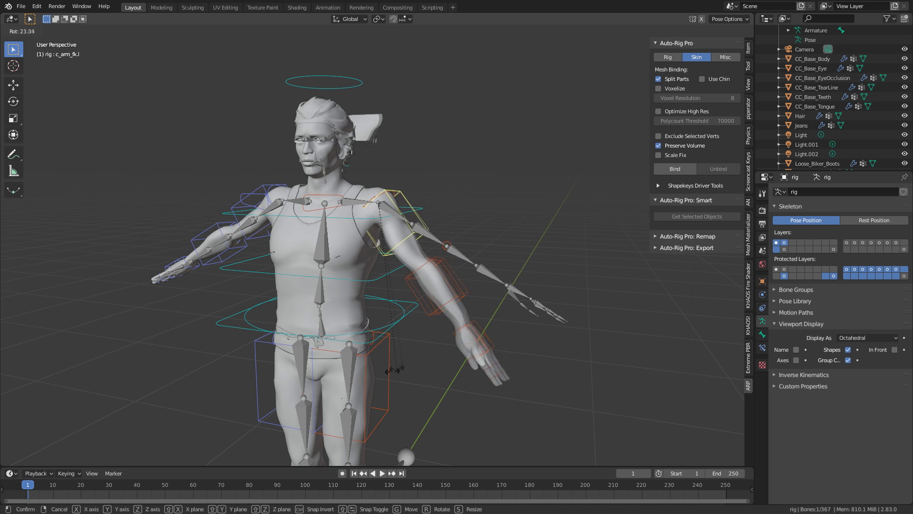
click(426, 237)
key(KP_1)
scroll(383, 164, up, 6)
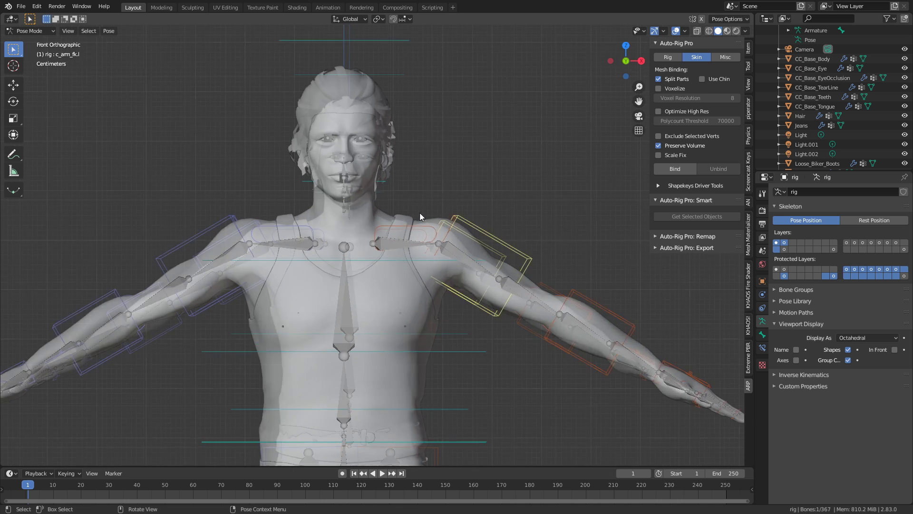
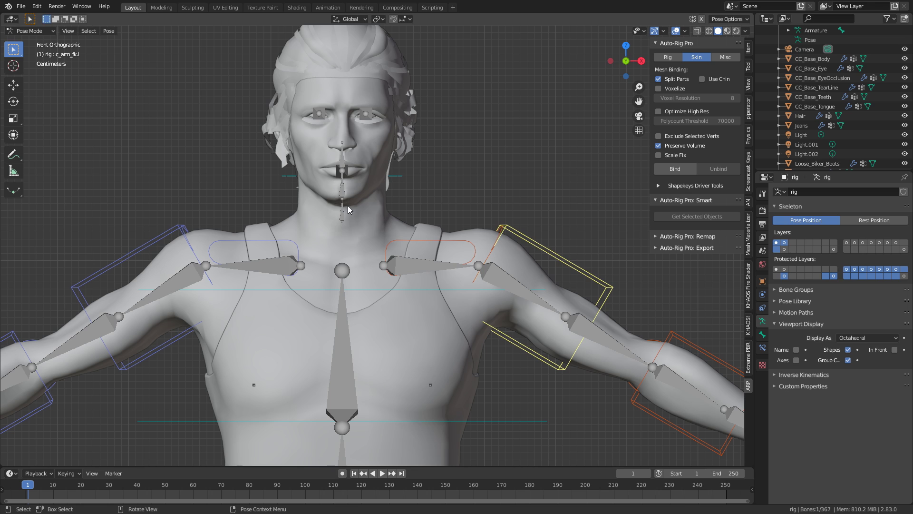
Return to Object Mode, select the original Character Creator armature and open it in Edit Mode.
click(35, 30)
click(36, 42)
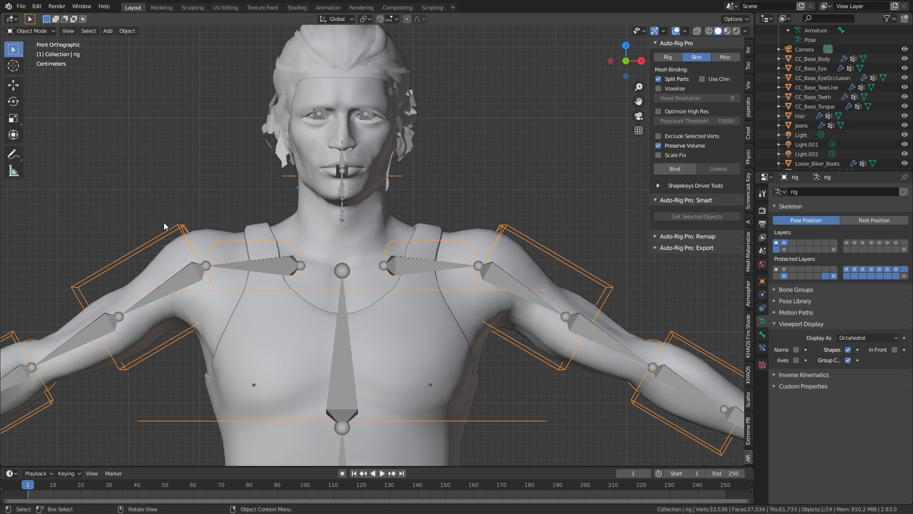
click(285, 268)
scroll(253, 253, down, 5)
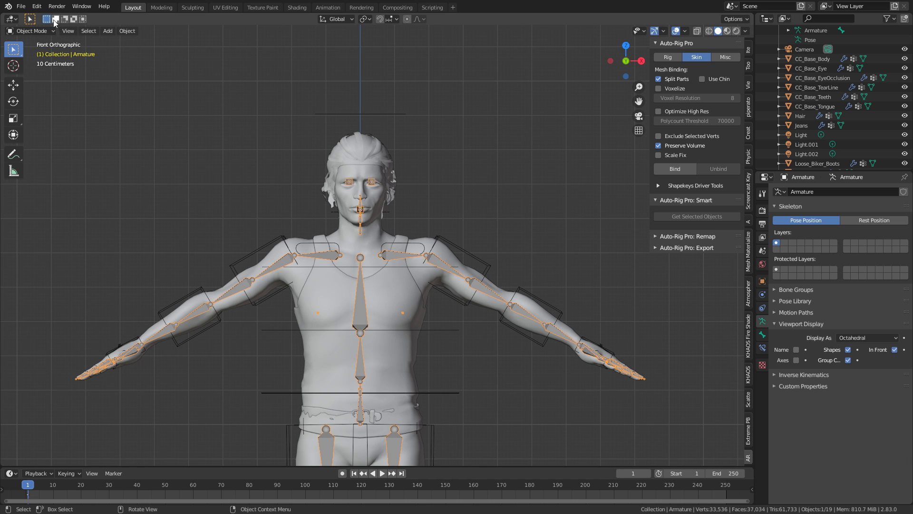
click(32, 31)
click(45, 53)
Delete the original armature's body, limb and neck bones, keeping only the head and facial bones, and return to Object Mode.
scroll(360, 181, down, 4)
key(c)
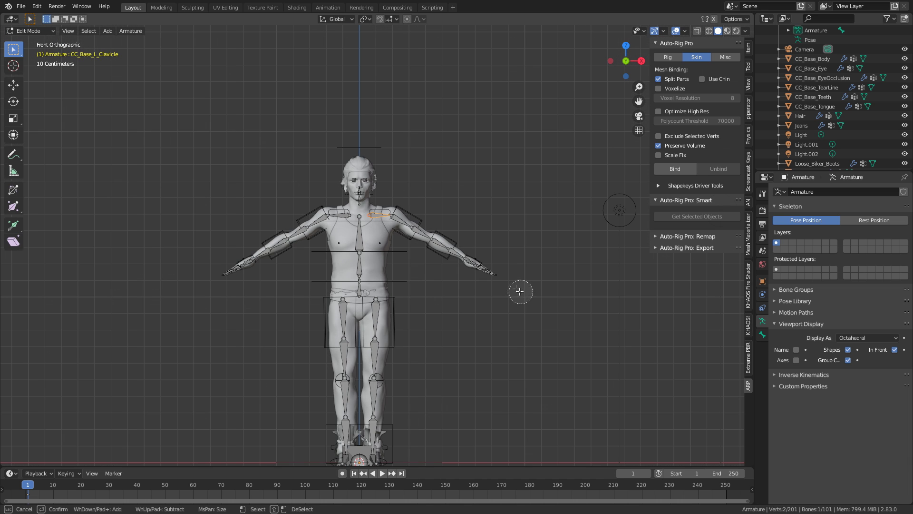
mouse_move(520, 291)
mouse_down()
mouse_move(409, 223)
mouse_move(318, 226)
mouse_move(228, 272)
mouse_move(354, 317)
mouse_move(351, 423)
mouse_move(368, 422)
mouse_up()
scroll(354, 319, down, 5)
right_click(369, 423)
scroll(396, 288, up, 6)
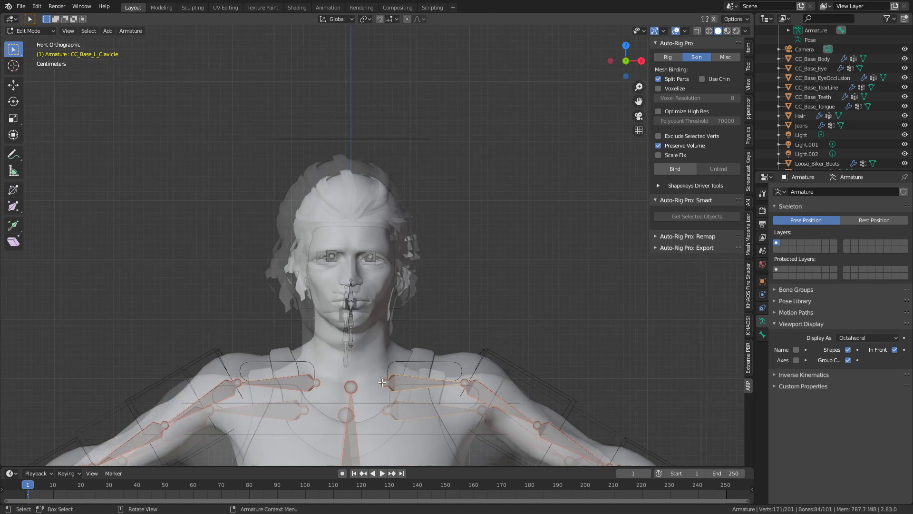
scroll(397, 288, up, 4)
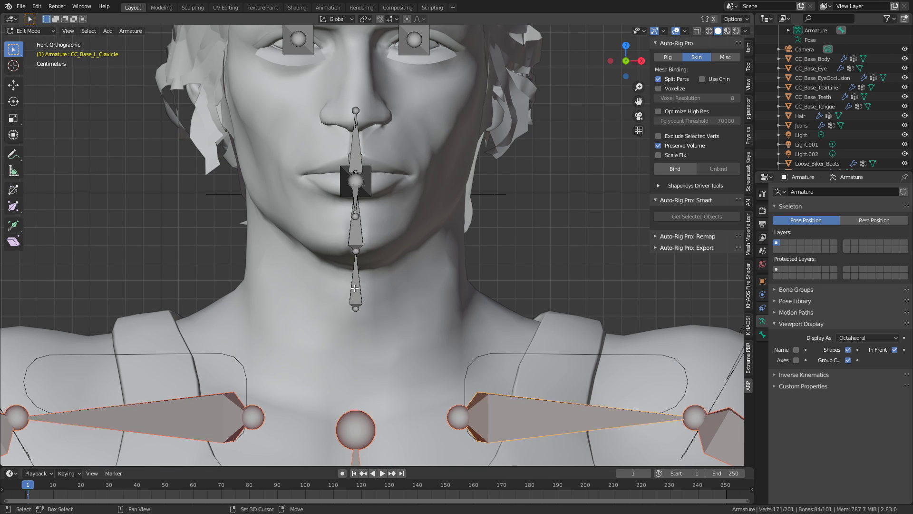
shift+click(354, 235)
key(x)
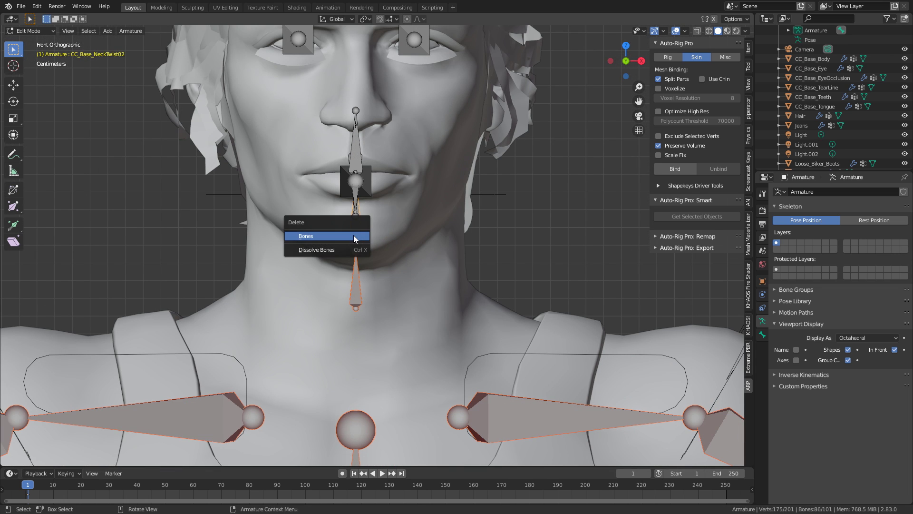
click(353, 235)
scroll(371, 224, down, 5)
key(Tab)
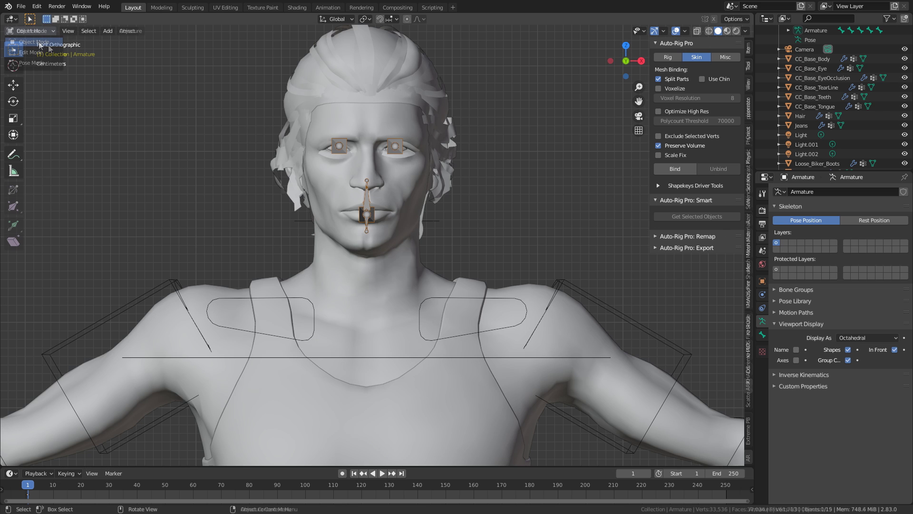
Add the Auto-Rig Pro rig to the selection as the active object and join the remaining facial armature into it.
middle_drag(411, 209, 389, 211)
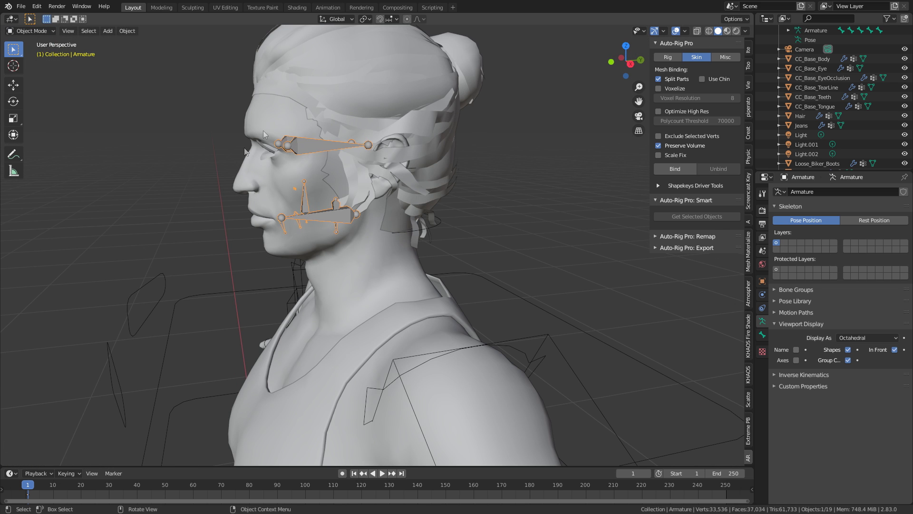
shift+middle_drag(341, 269, 372, 178)
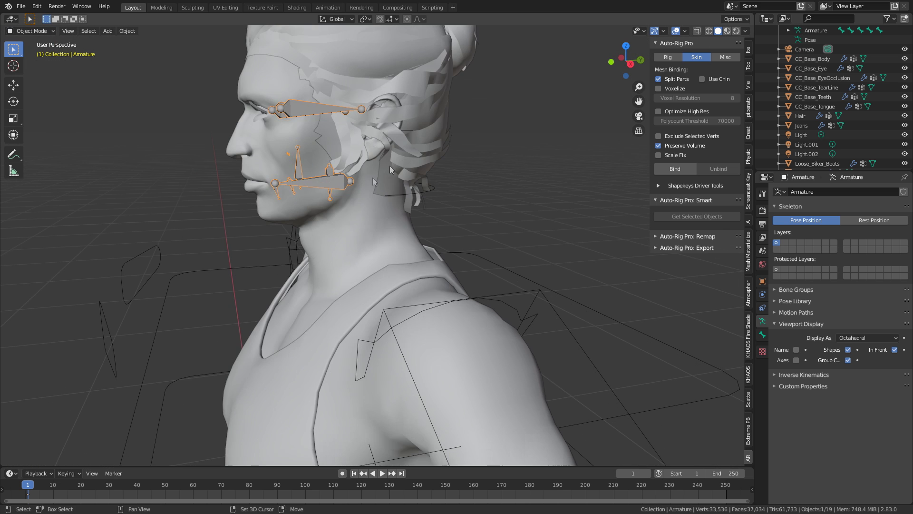
shift+click(543, 295)
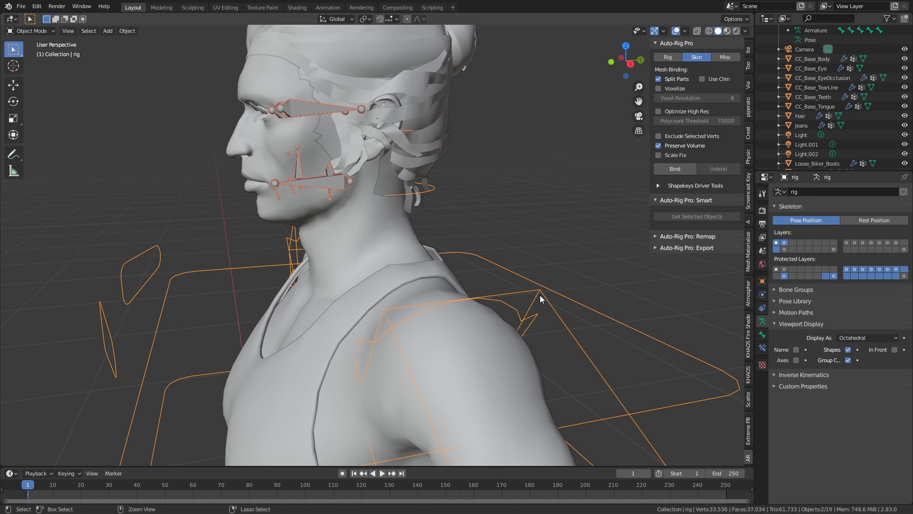
key(ctrl+z)
Display the scene in wireframe, put the joined rig in Edit Mode and select the CC_Base_Head bone.
key(z)
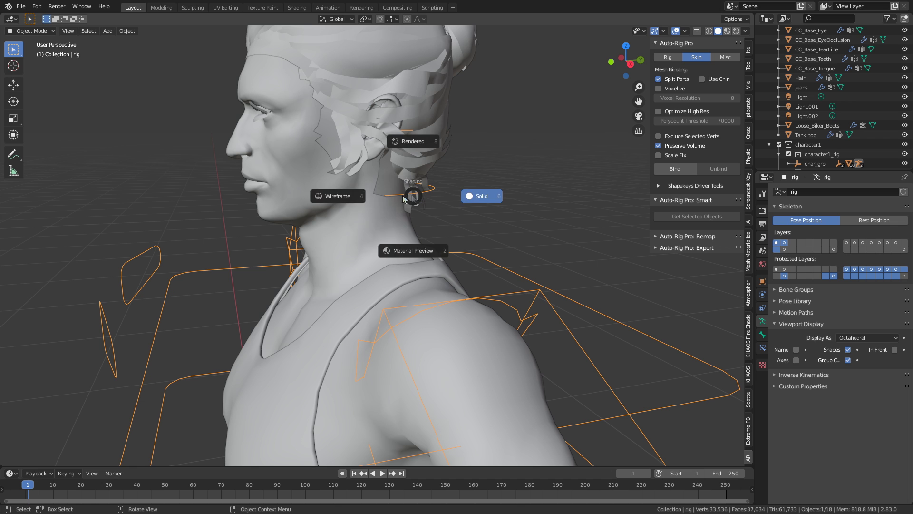
click(349, 195)
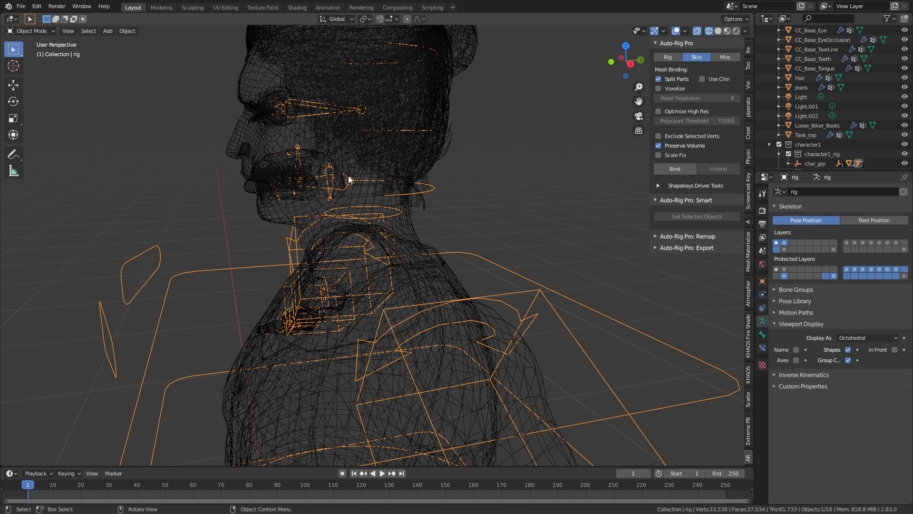
click(39, 32)
click(38, 44)
scroll(365, 243, up, 4)
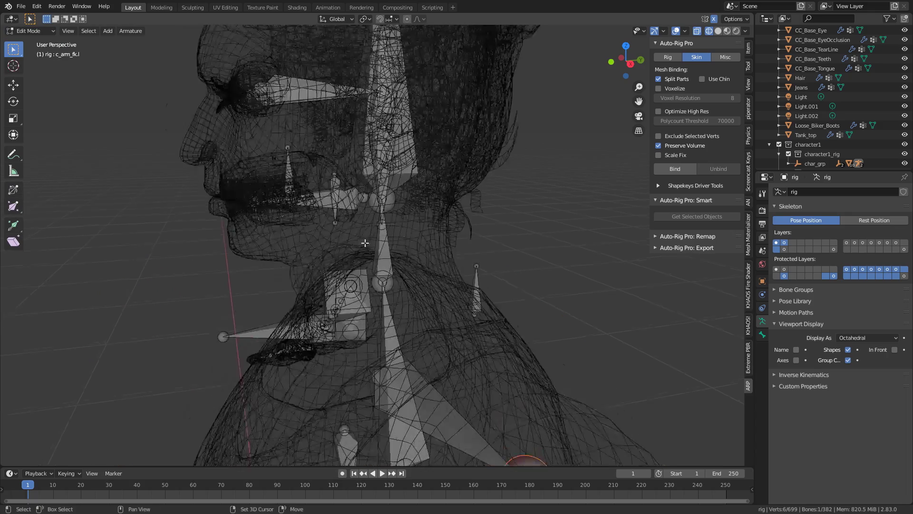
scroll(364, 242, up, 3)
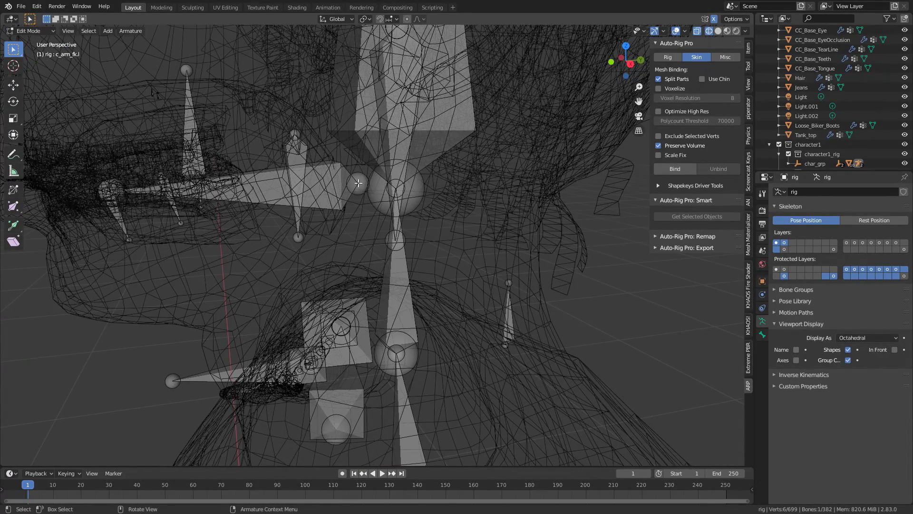
click(358, 187)
click(358, 182)
Set the parent of the CC_Base_Head bone to c_head.x in its bone relations.
click(762, 335)
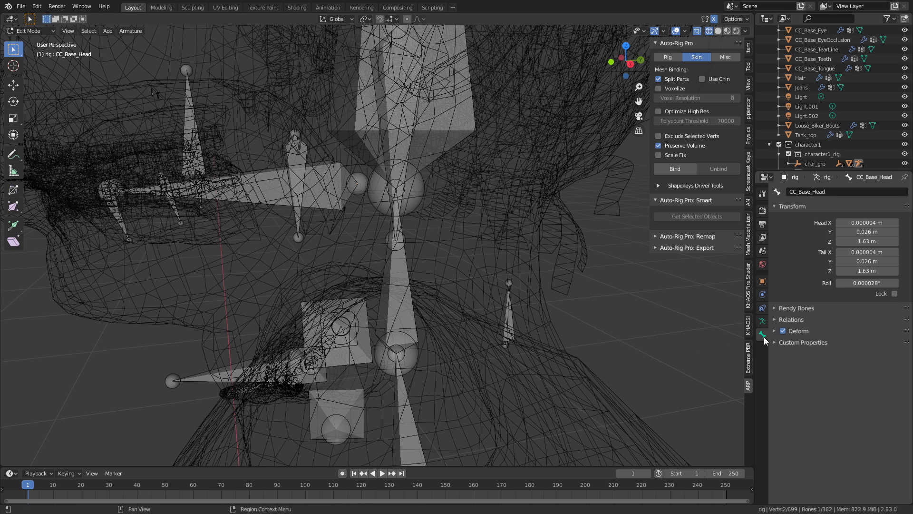
click(777, 321)
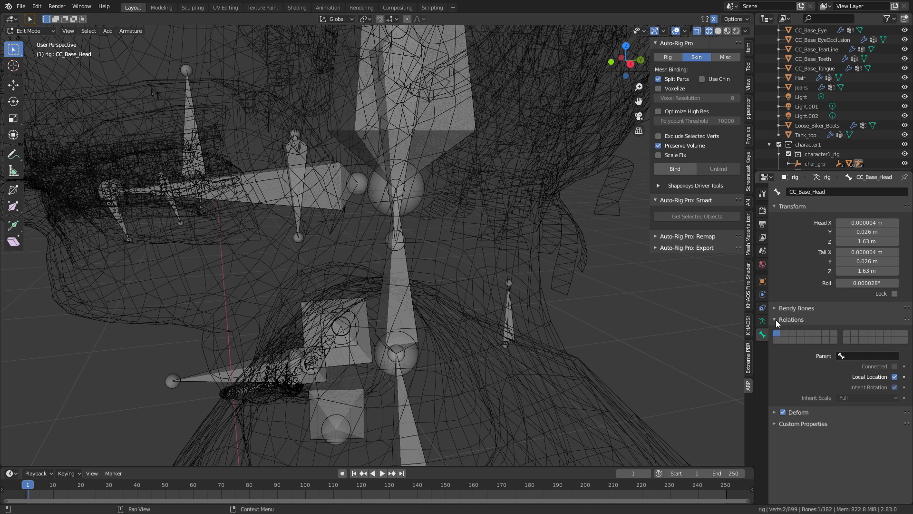
click(870, 357)
text(head)
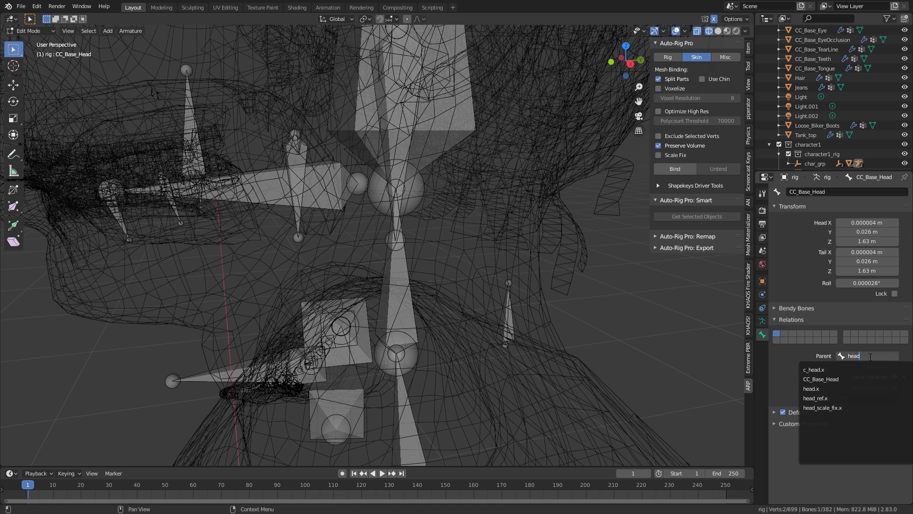
click(847, 369)
Put the rig in Pose Mode and try rotating the c_head.x control to test whether the facial bones follow.
click(40, 30)
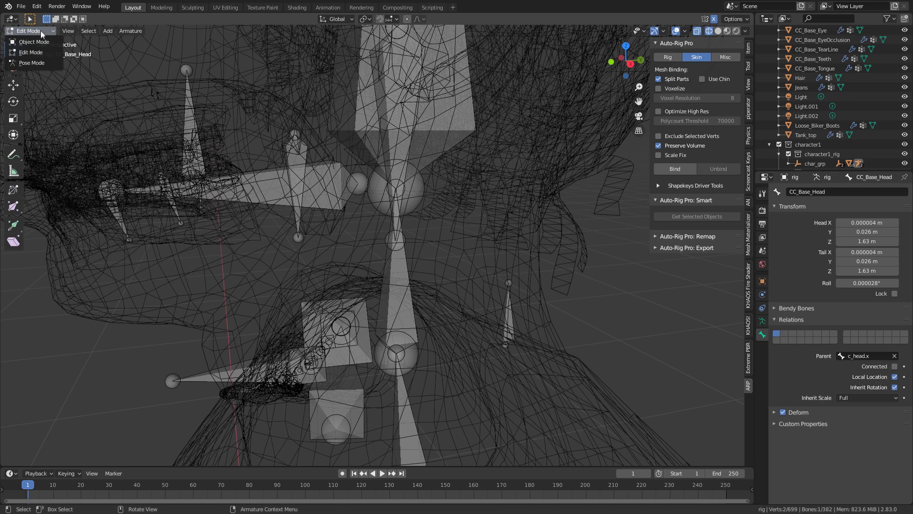
click(43, 61)
scroll(425, 56, down, 5)
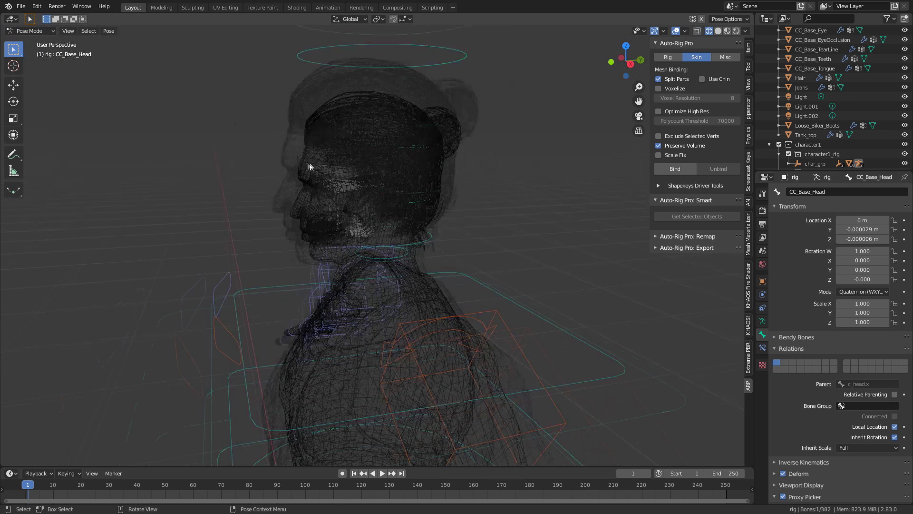
click(458, 59)
key(r)
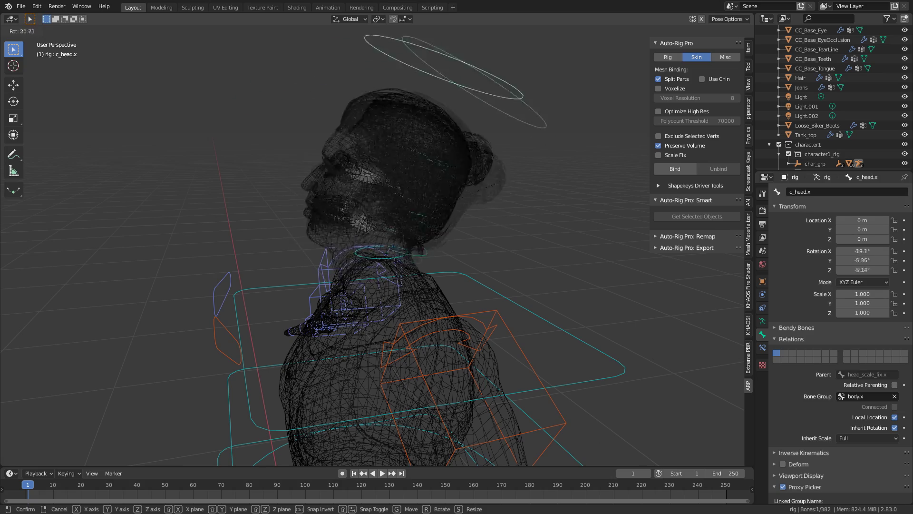
mouse_move(476, 207)
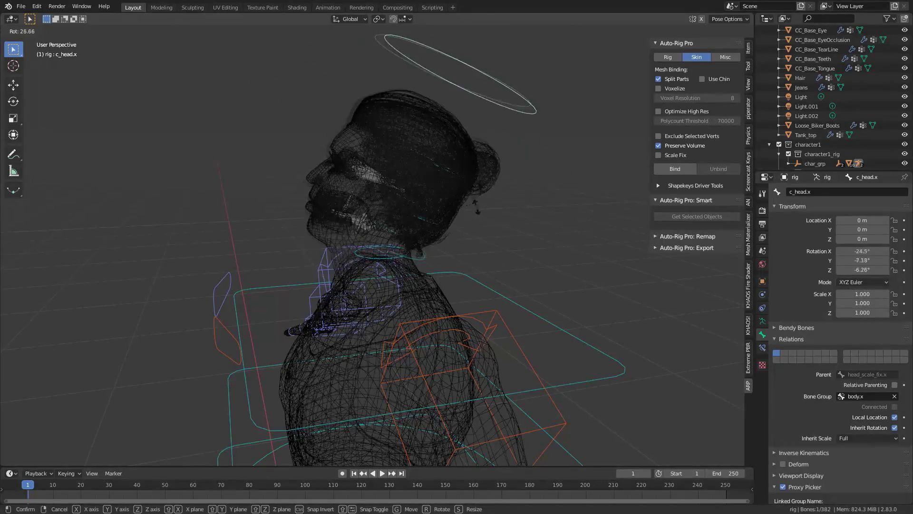
key(Escape)
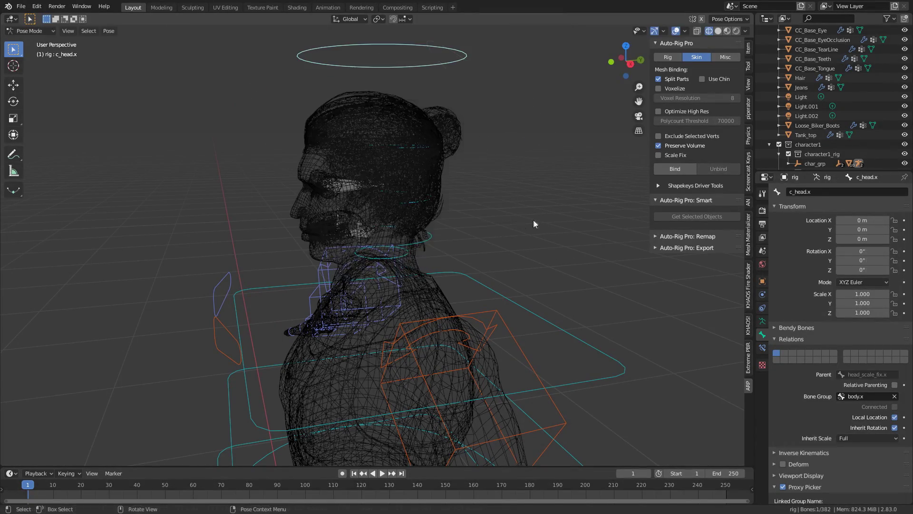
Rotate the CC_Base_JawRoot bone by about -49° to open the mouth, and display the character in solid shading.
scroll(375, 238, up, 5)
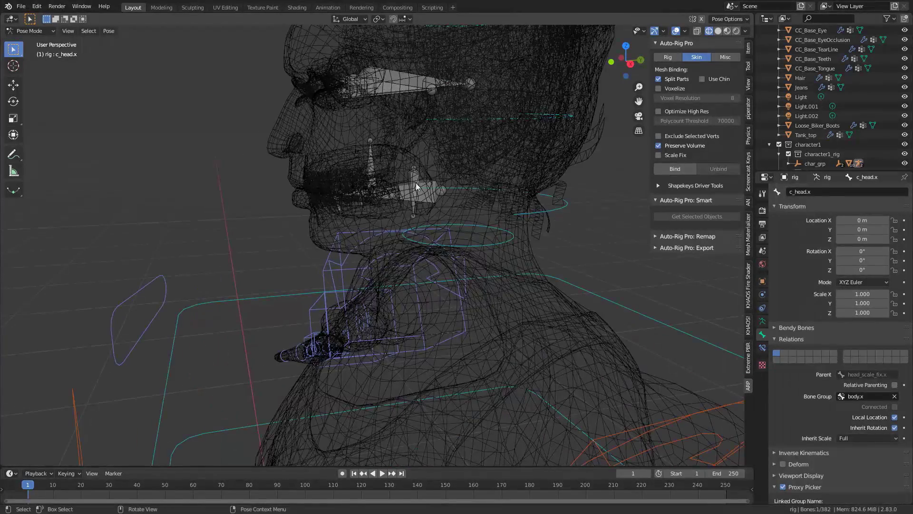
click(415, 185)
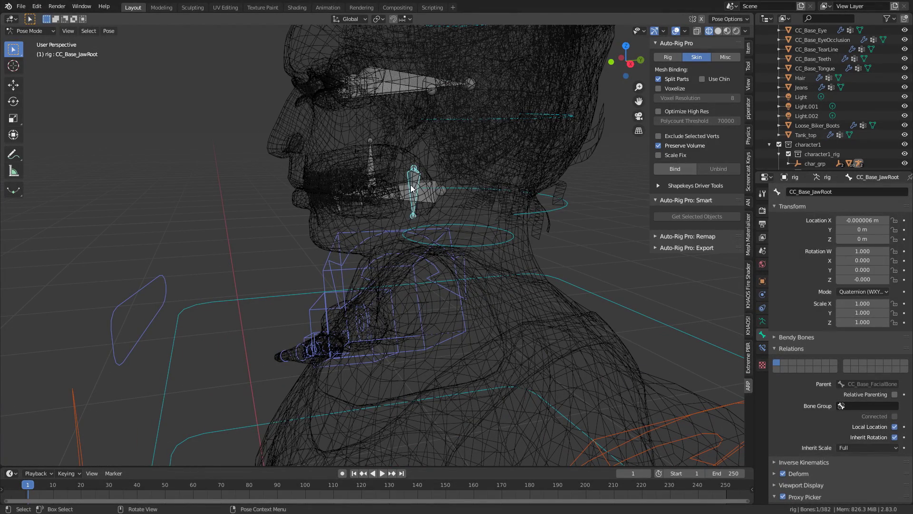
key(r)
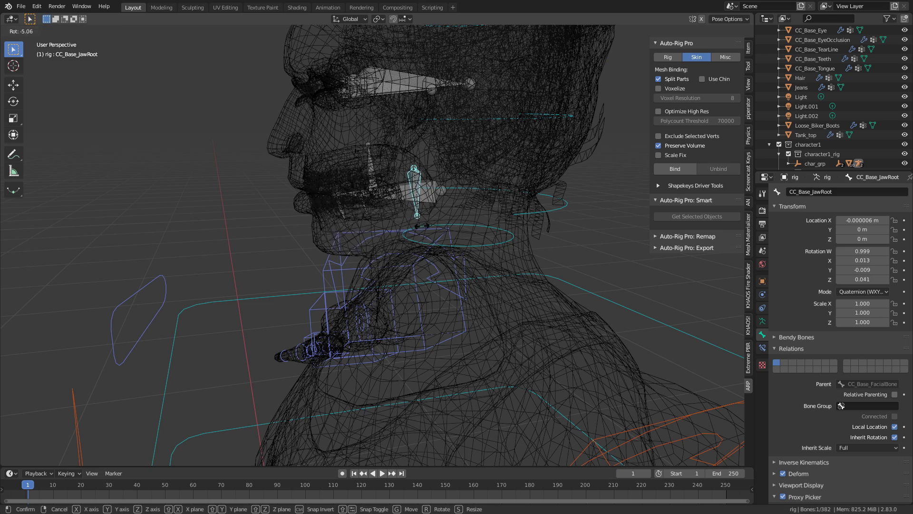
click(457, 204)
key(z)
click(395, 215)
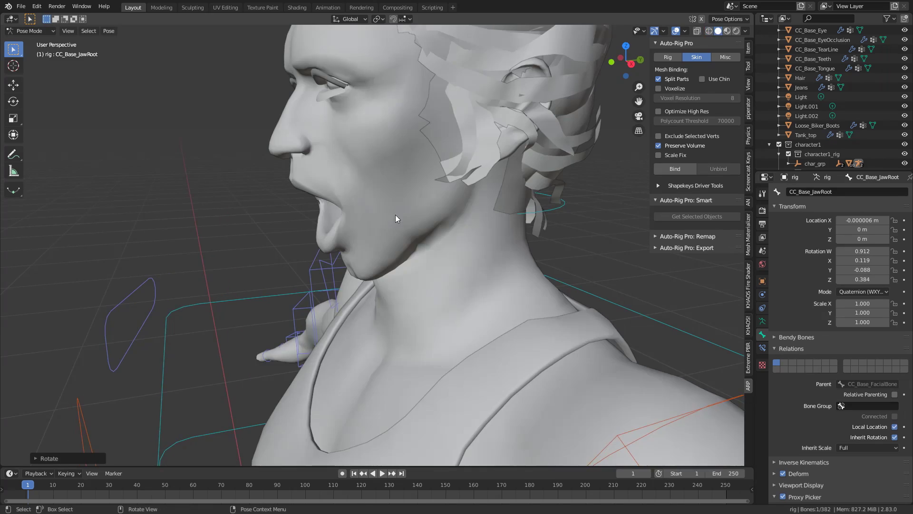
Examine the open mouth's teeth and tongue, and rotate the jaw root bone back to close the mouth.
middle_drag(396, 215, 548, 215)
scroll(350, 226, up, 2)
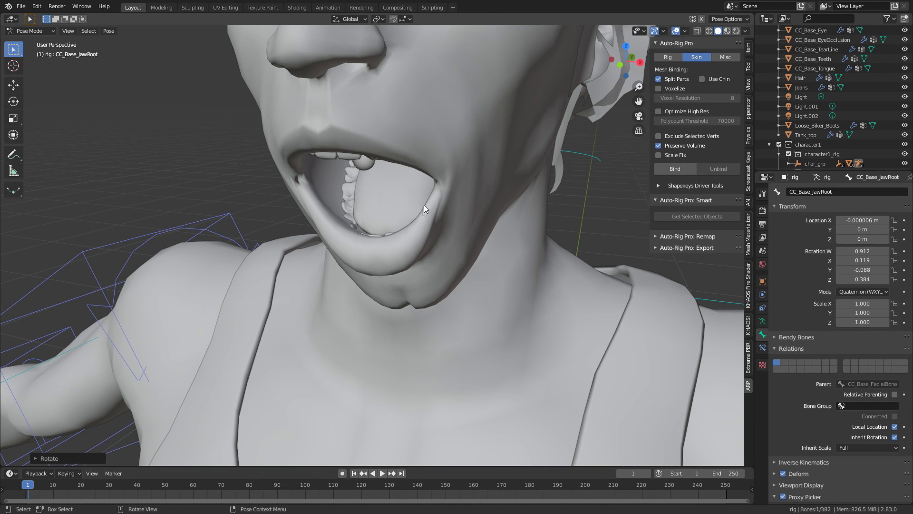
scroll(323, 147, down, 3)
middle_drag(286, 130, 504, 243)
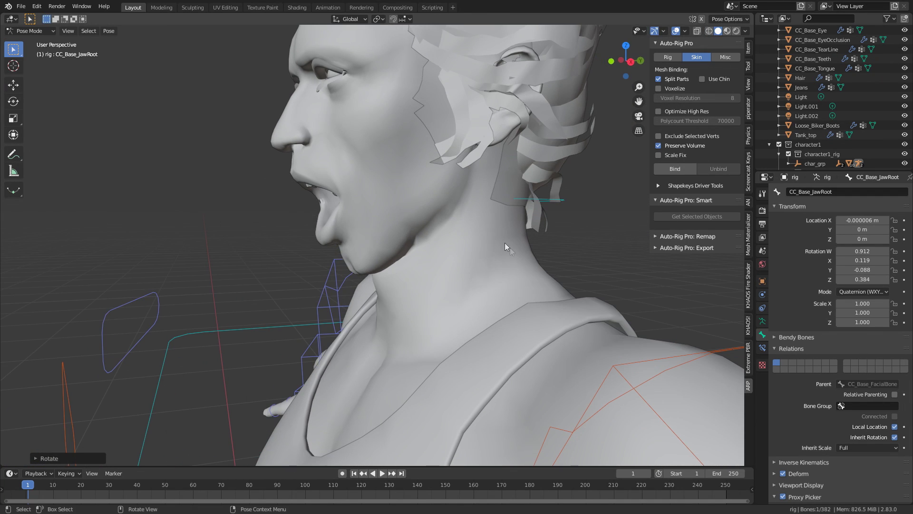
key(r)
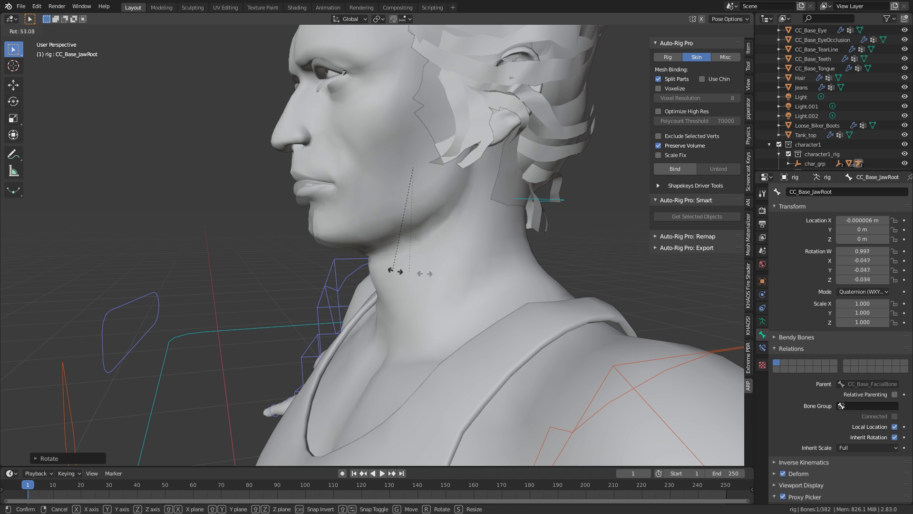
click(451, 281)
scroll(460, 284, down, 5)
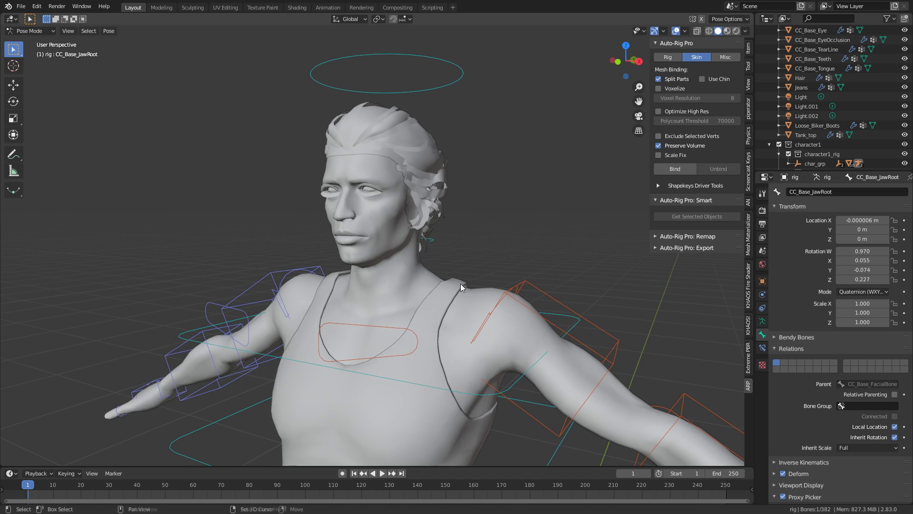
Select the left upper arm FK control c_arm_fk.l and rotate it freely to test the shoulder deformation.
click(490, 346)
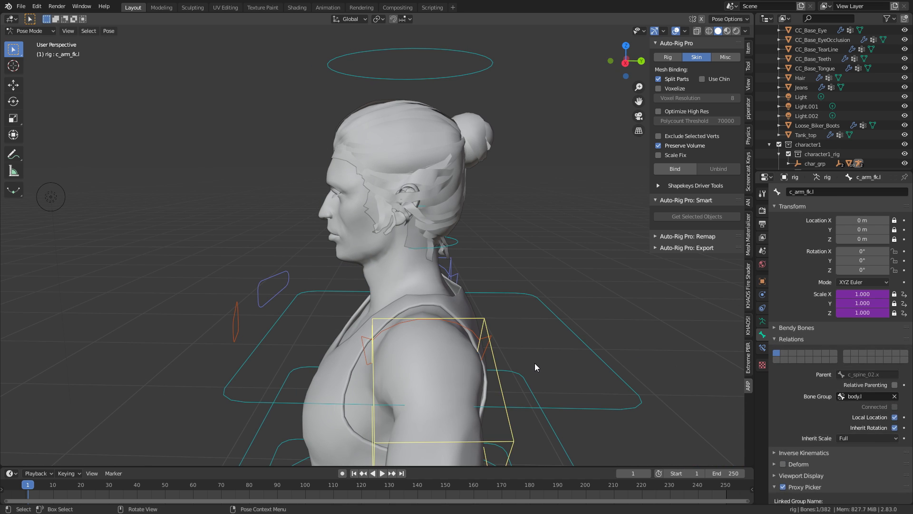
key(r)
key(z)
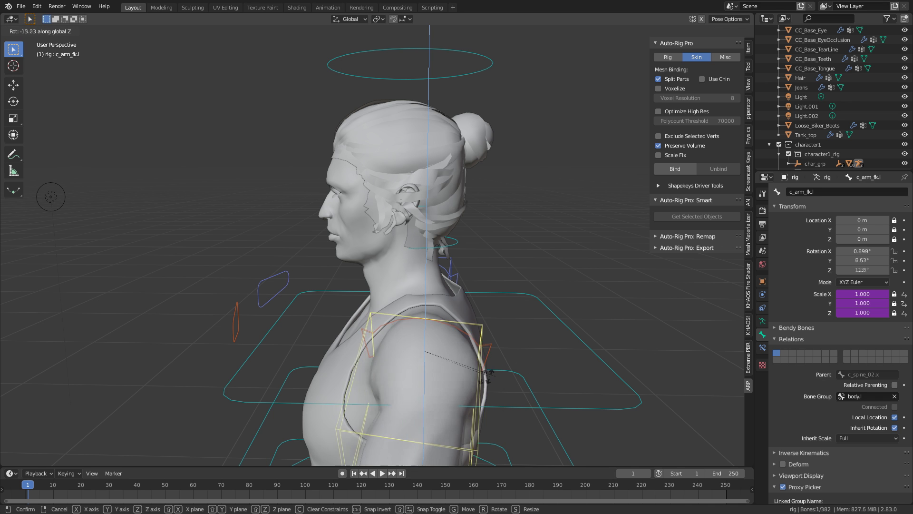
right_click(505, 381)
key(r)
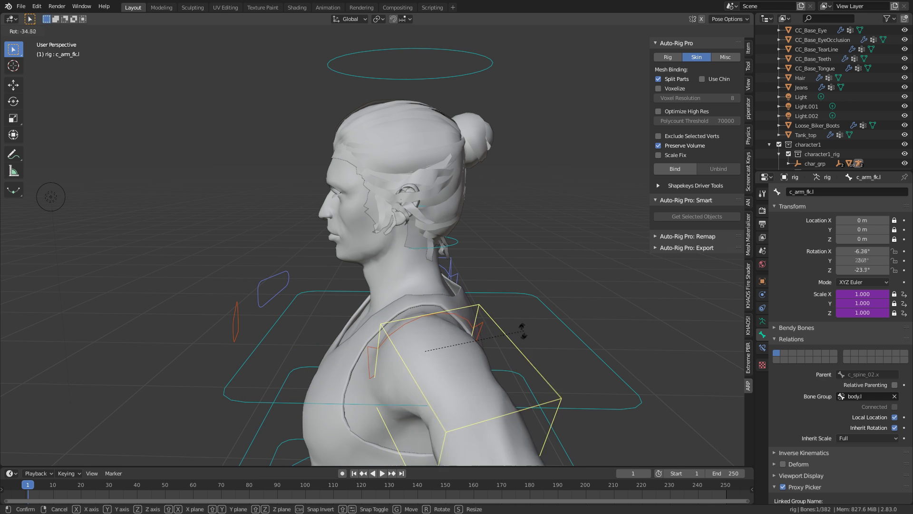
right_click(528, 347)
middle_drag(533, 355, 617, 377)
key(r)
click(620, 263)
Rotate the c_arm_fk.l control repeatedly until the left arm stretches forward, testing the shoulder and hair deformation.
middle_drag(620, 262, 485, 351)
key(r)
key(z)
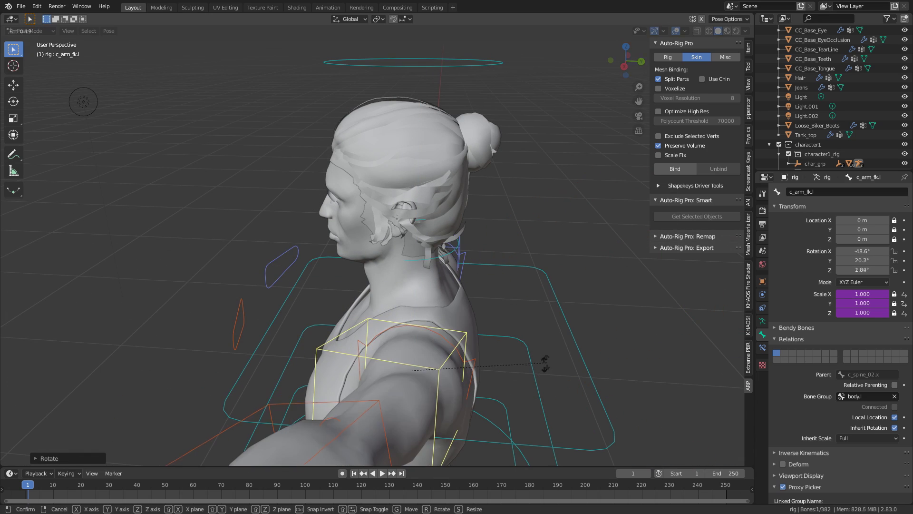
click(413, 406)
shift+middle_drag(445, 395, 449, 335)
key(r)
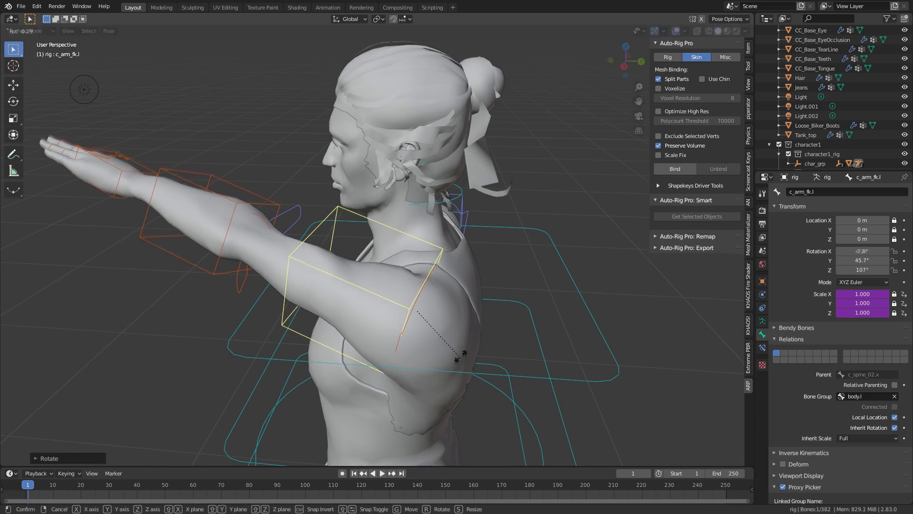
click(443, 316)
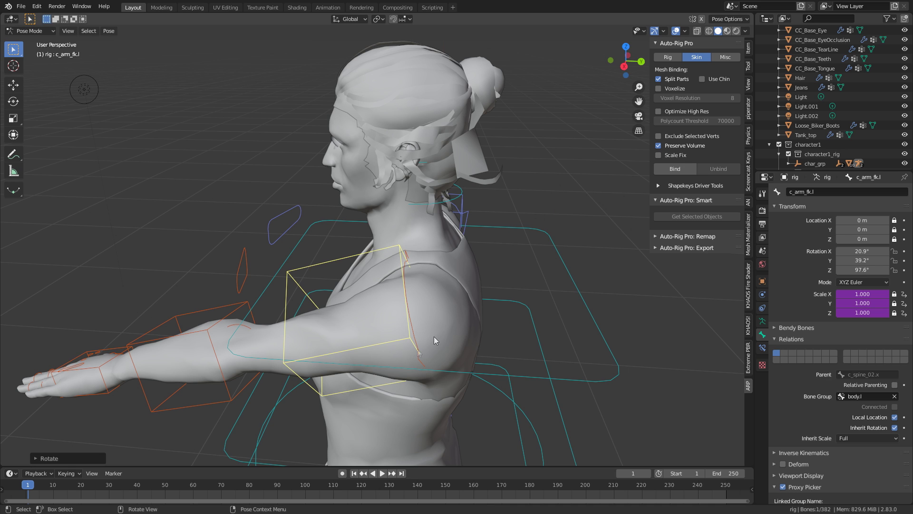
Switch to Object Mode, select the Hair mesh and sort its vertex groups by name.
click(33, 29)
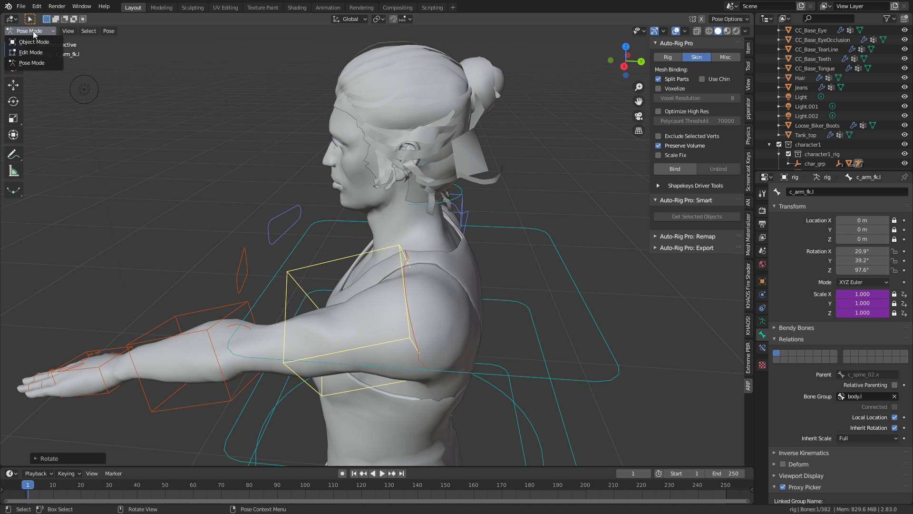
click(33, 40)
click(453, 144)
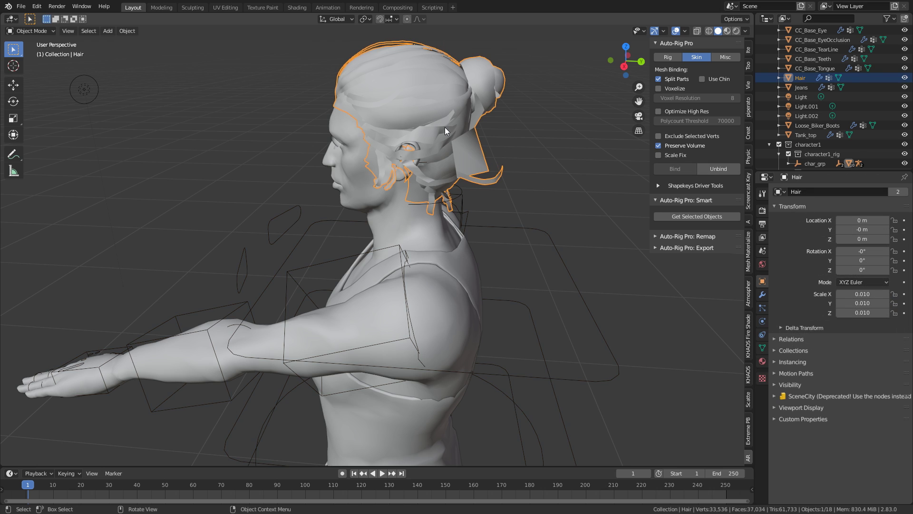
click(762, 348)
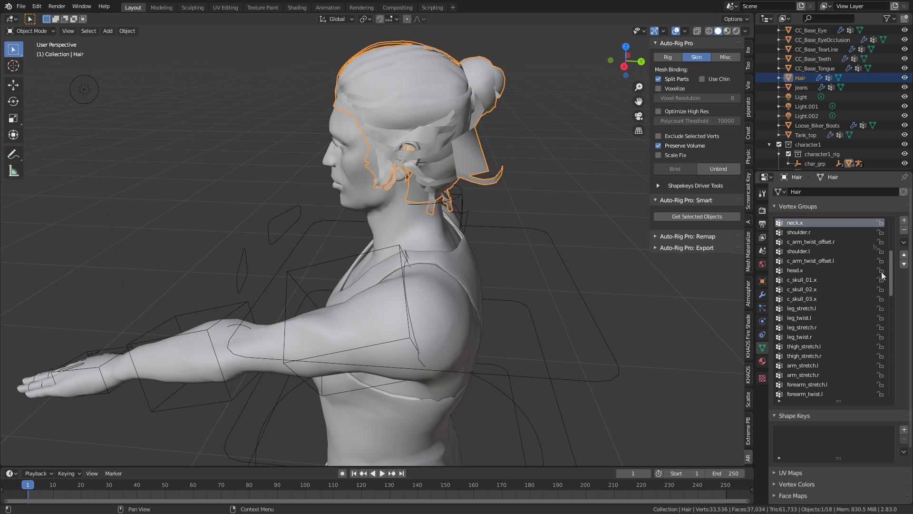
click(903, 242)
click(880, 252)
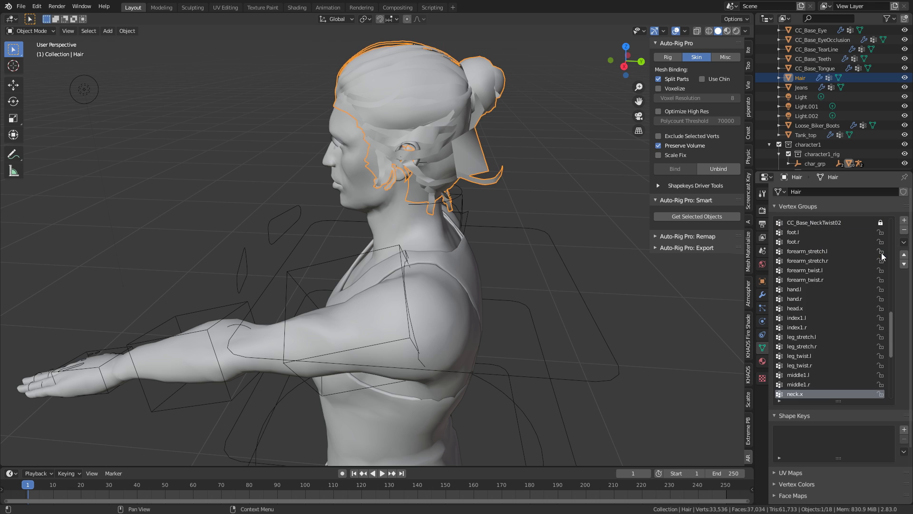
scroll(851, 226, up, 10)
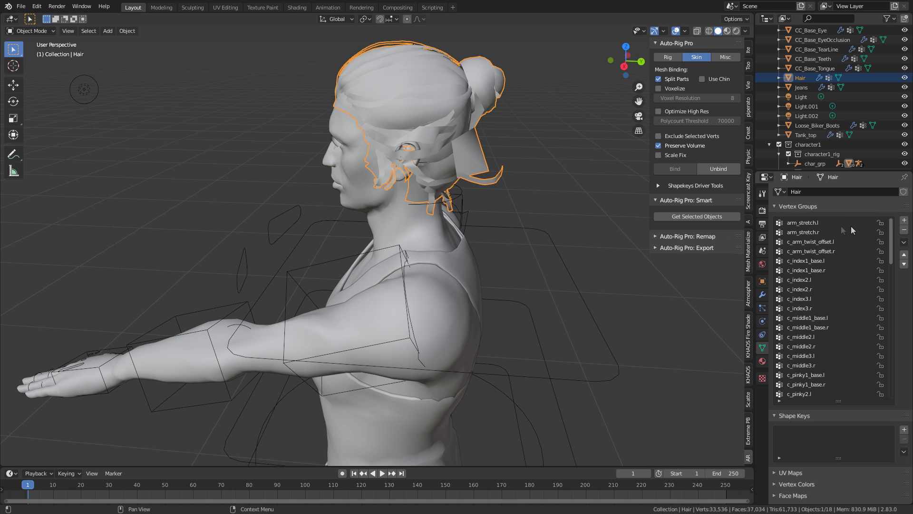
Display the hair in Weight Paint mode and go through its vertex groups from arm_stretch.l to c_arm_twist_offset.l.
click(823, 223)
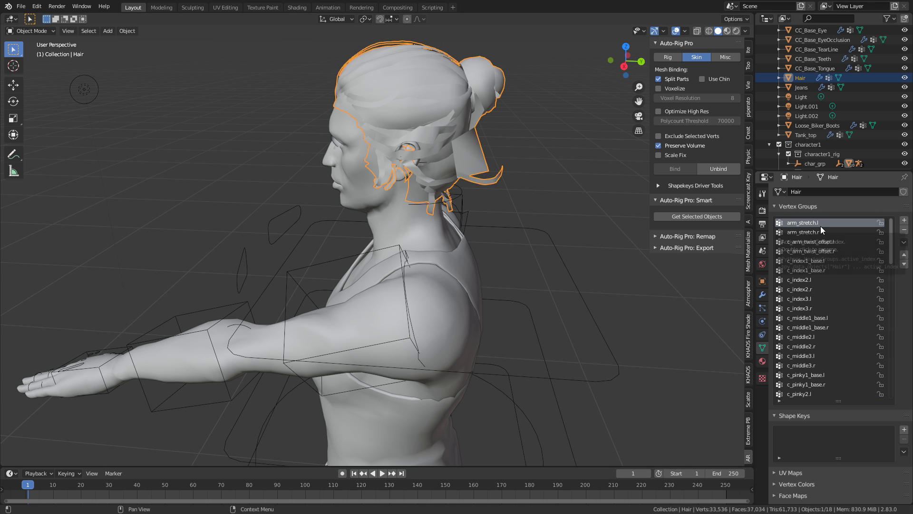
click(36, 32)
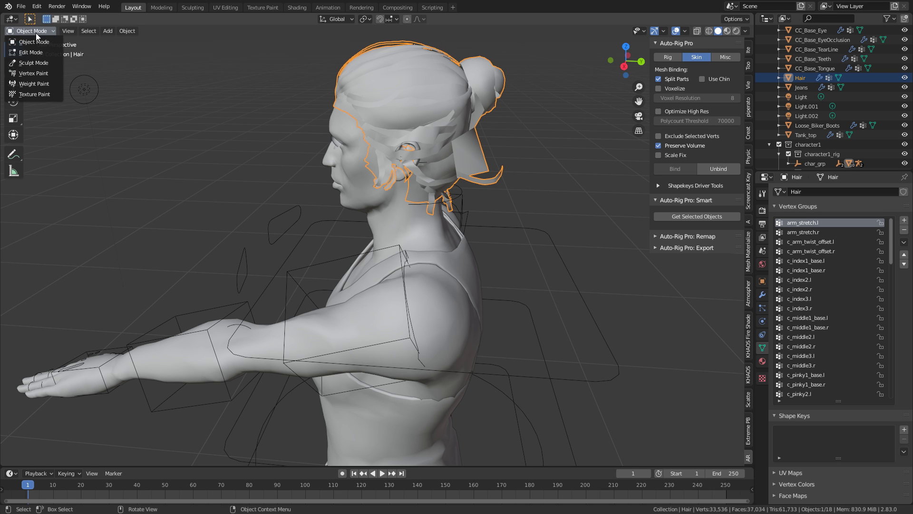
click(33, 83)
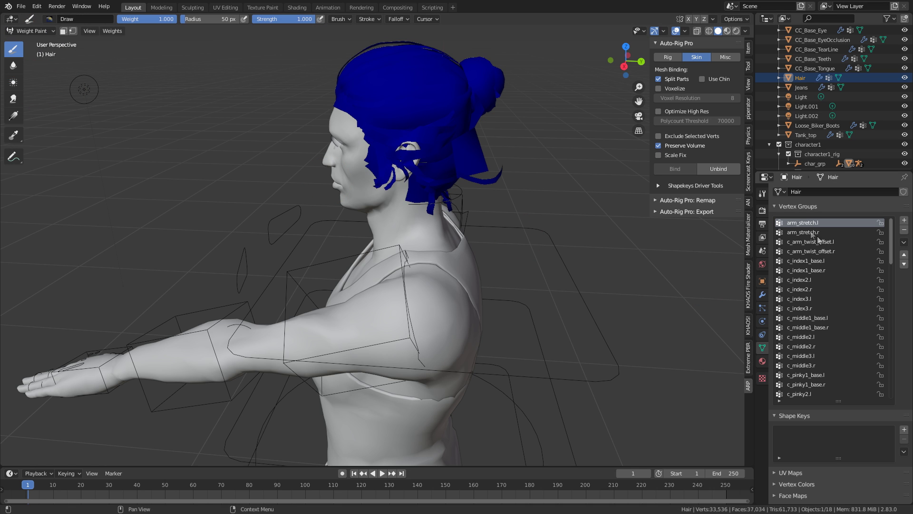
key(Down)
key(Down)
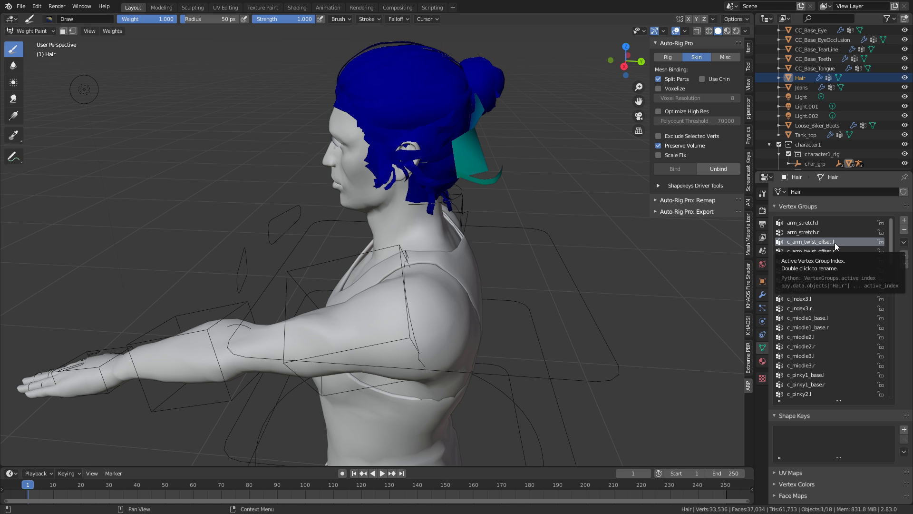
In Edit Mode, remove all hair vertices from the c_arm_twist_offset.l vertex group, and return to Object Mode.
click(33, 31)
click(39, 53)
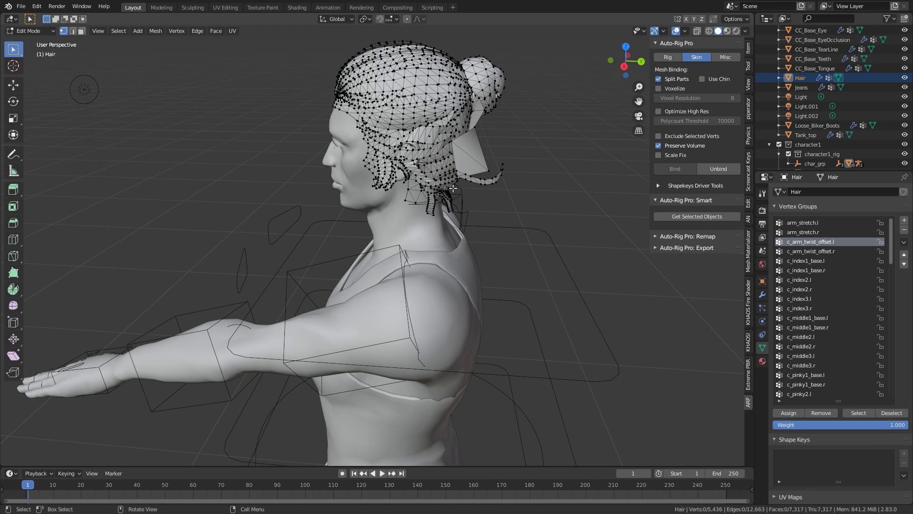
key(a)
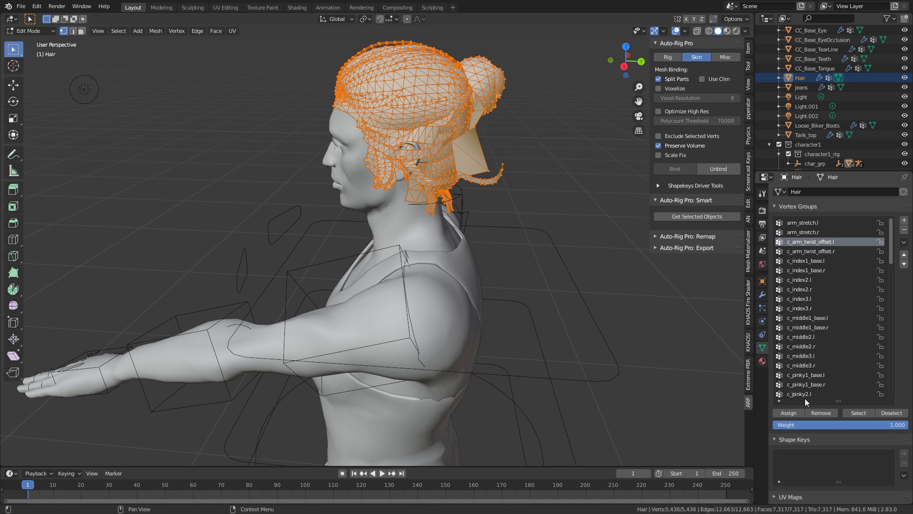
click(821, 413)
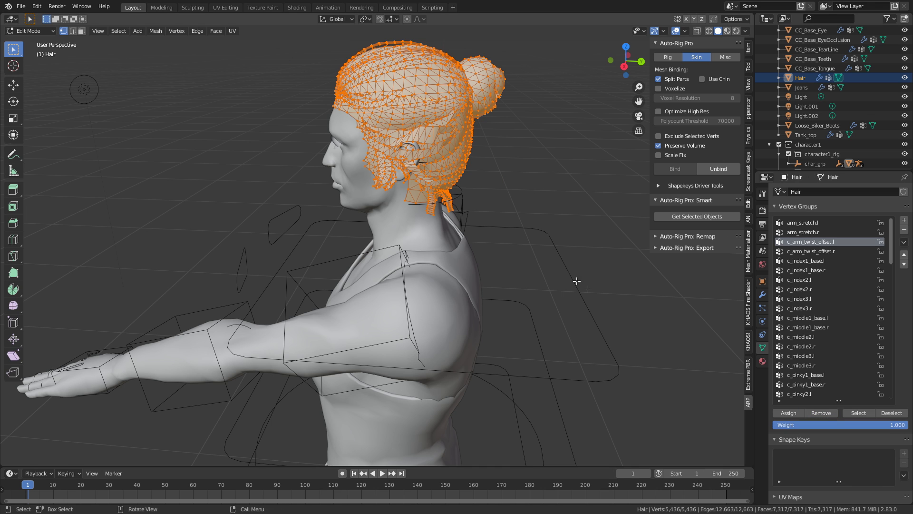
click(47, 32)
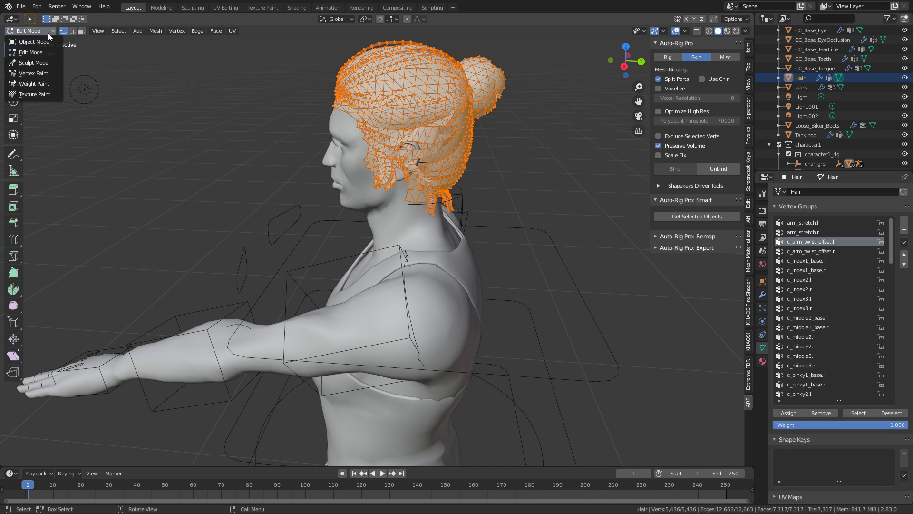
click(48, 41)
Put the rig back in Pose Mode and rotate c_arm_fk.l freely to retest the hair and shoulder.
click(310, 261)
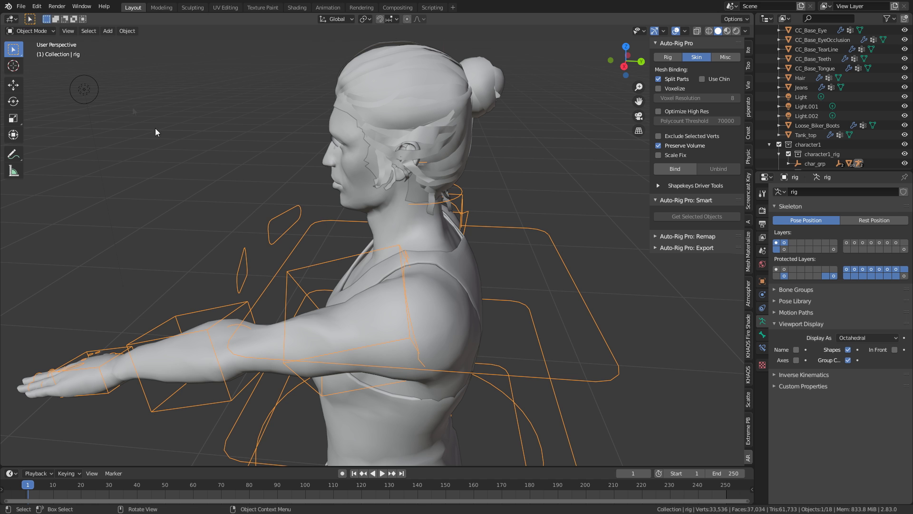
click(30, 27)
click(29, 62)
key(r)
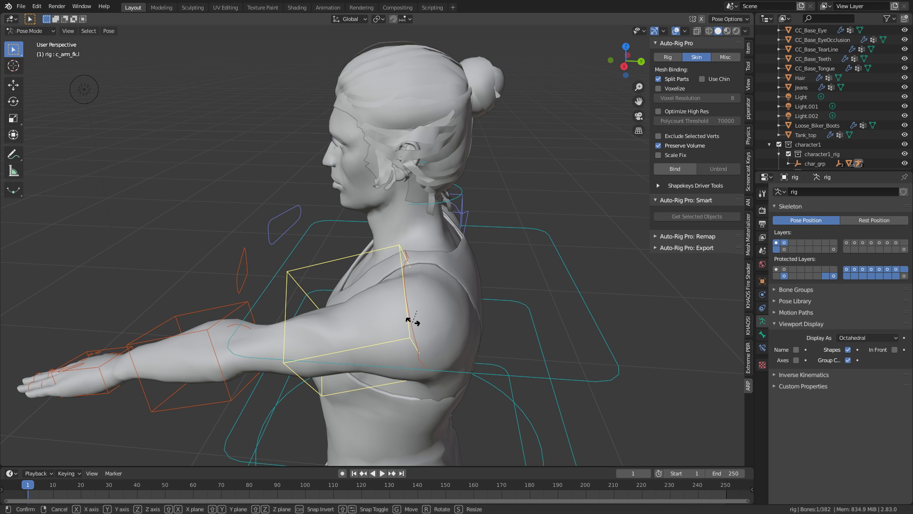
key(z)
key(z)
key(z)
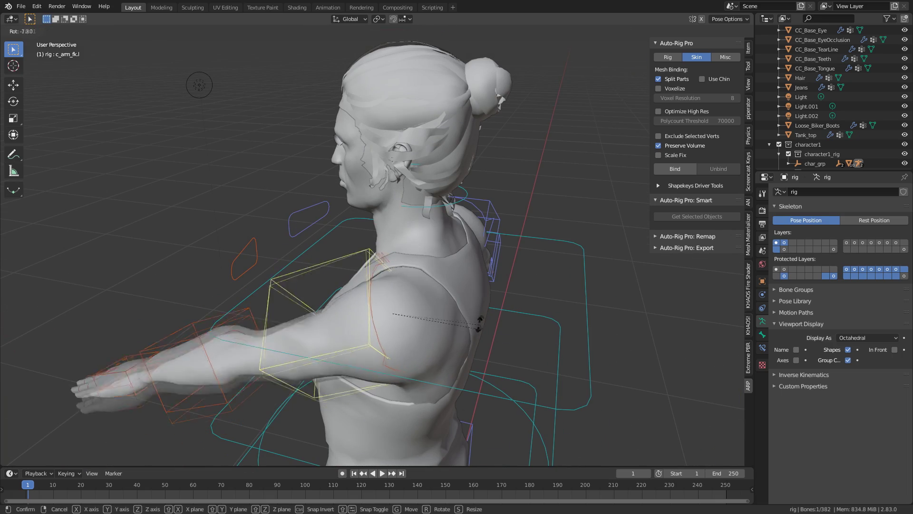
click(482, 332)
middle_drag(482, 331, 352, 325)
In front view, clear the rotation and location of all rig controls to restore the rest pose.
key(KP_3)
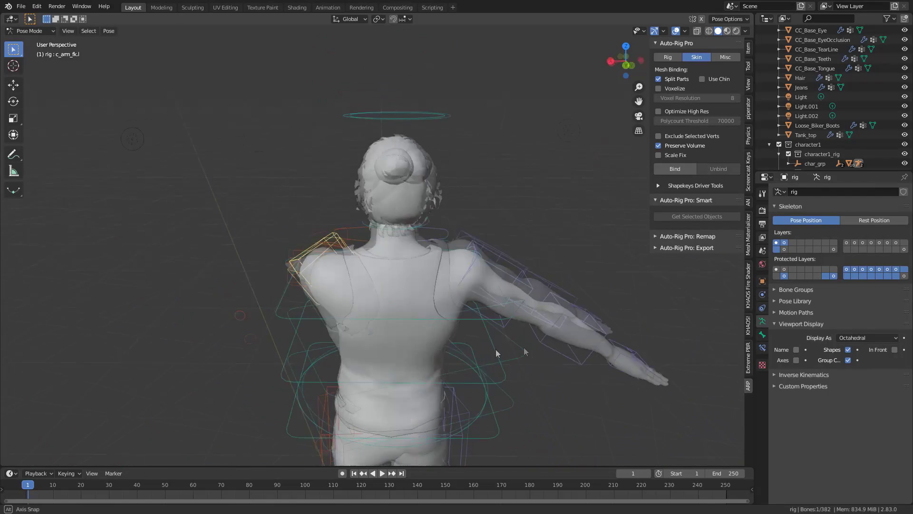
key(KP_1)
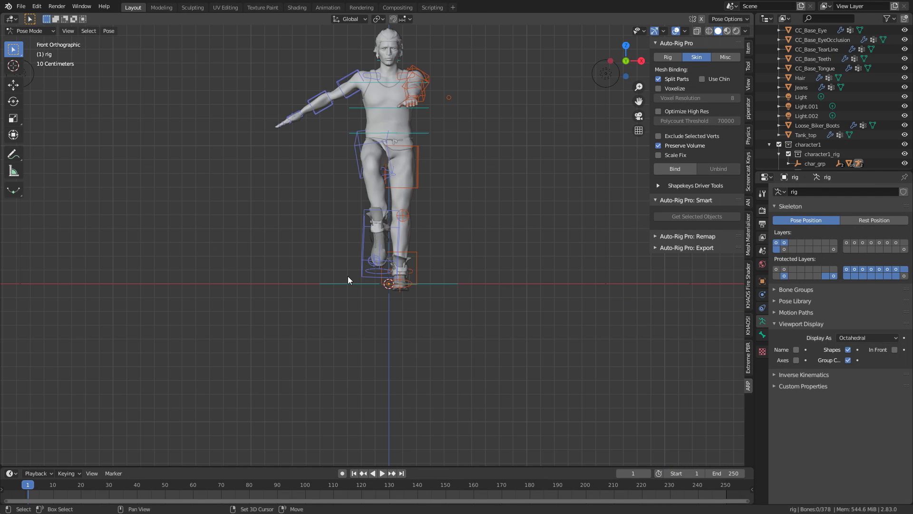
shift+middle_drag(347, 276, 346, 324)
scroll(346, 324, up, 3)
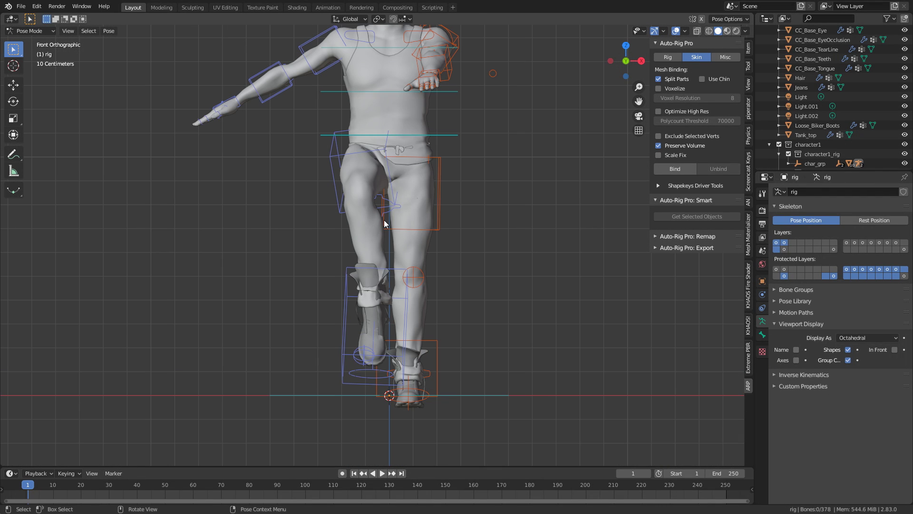
shift+middle_drag(384, 220, 360, 237)
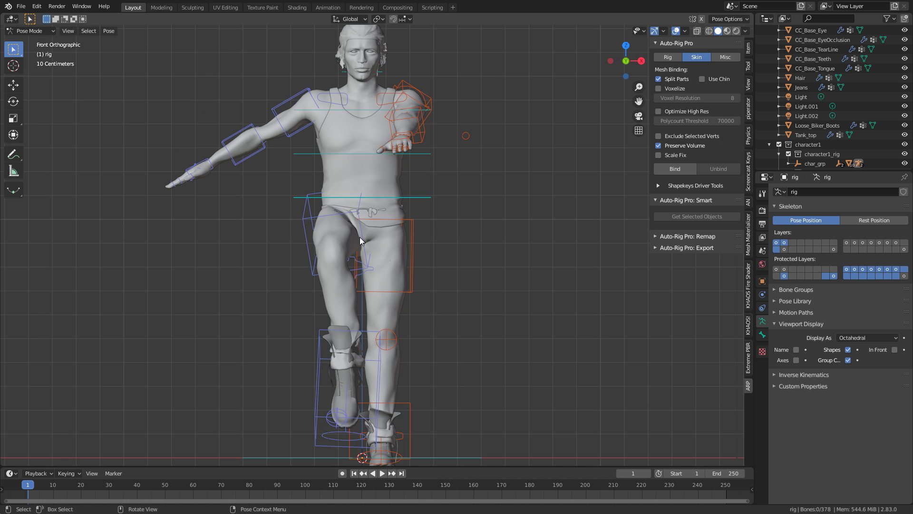
key(a)
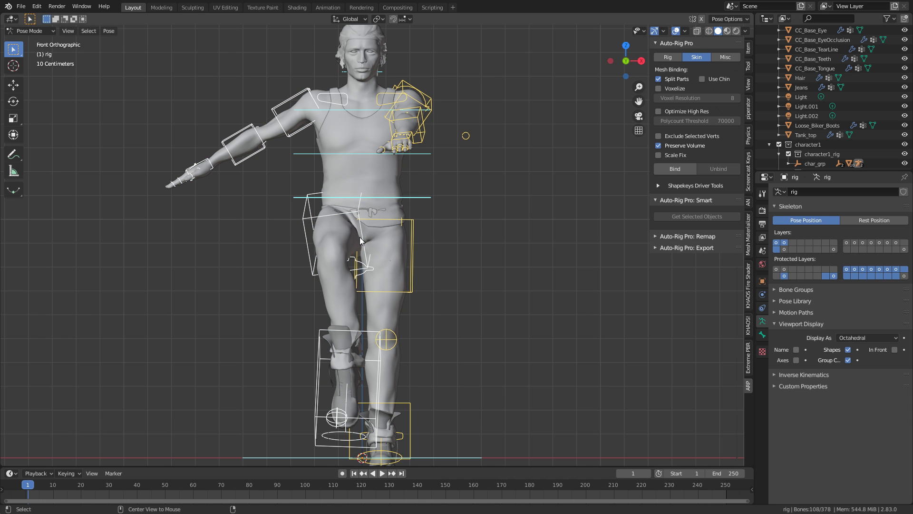
key(alt+r)
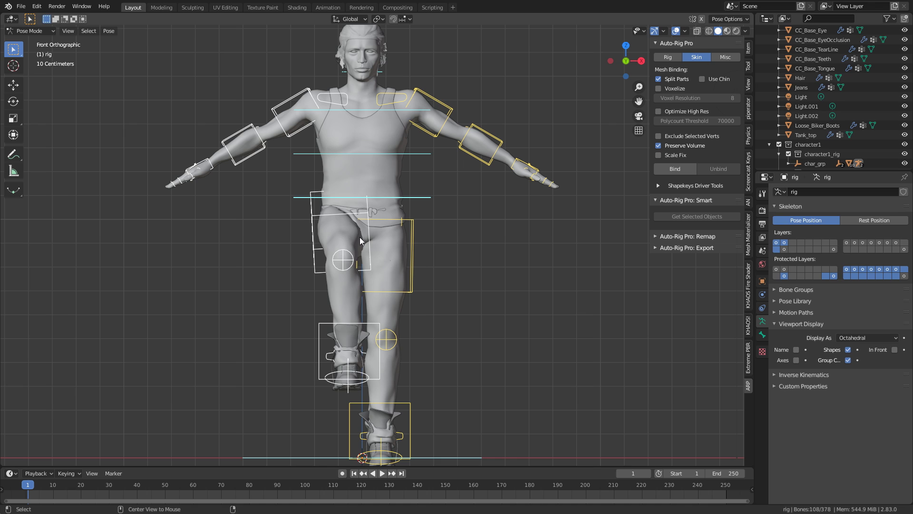
key(alt+g)
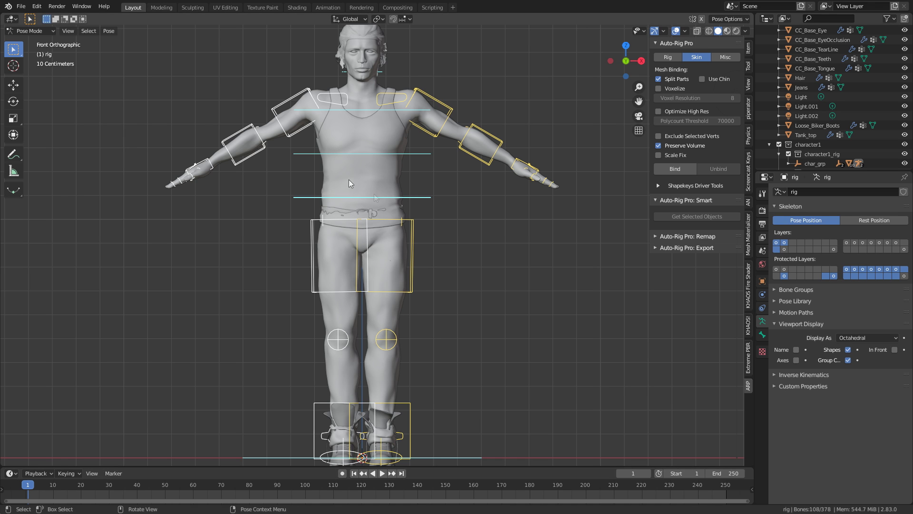
Rotate the c_arm_fk.r and c_arm_fk.l controls downward so both arms hang beside the body.
click(296, 149)
key(r)
click(302, 206)
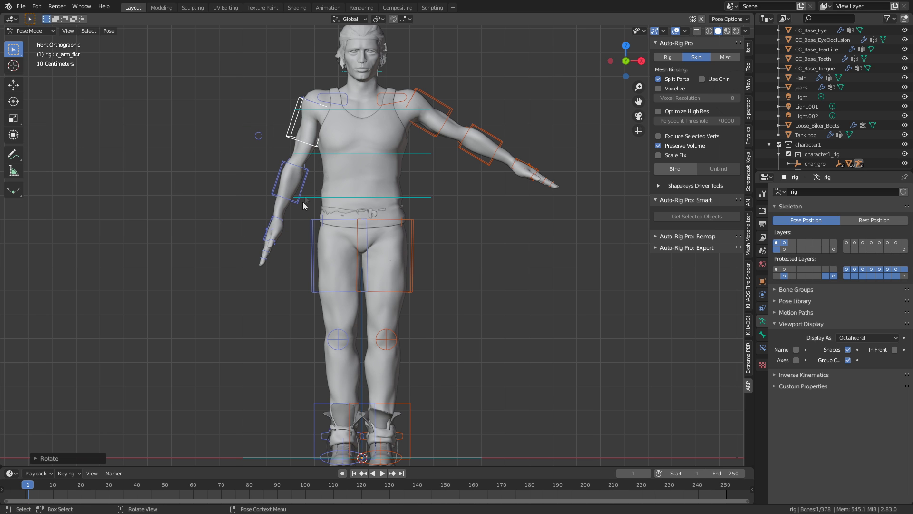
click(425, 137)
key(r)
click(474, 230)
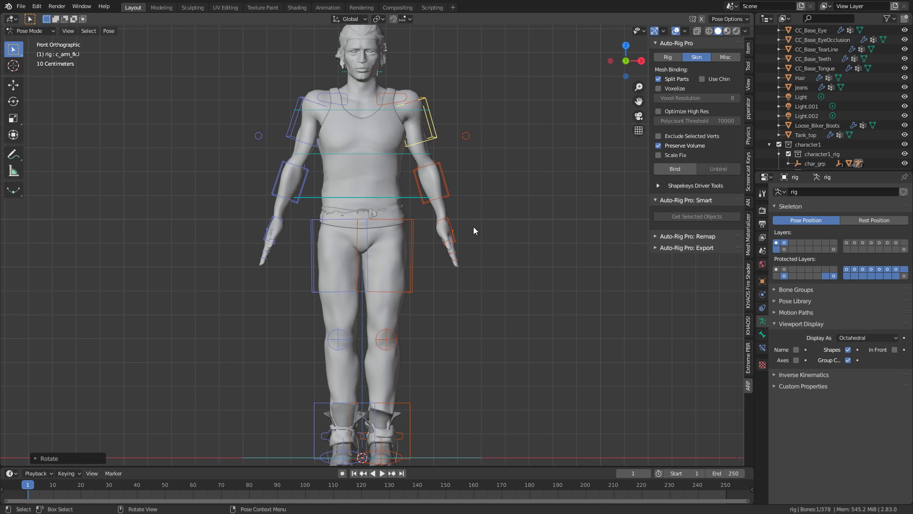
In right side view, move the c_root_master.x control slightly down so the knees bend.
key(KP_3)
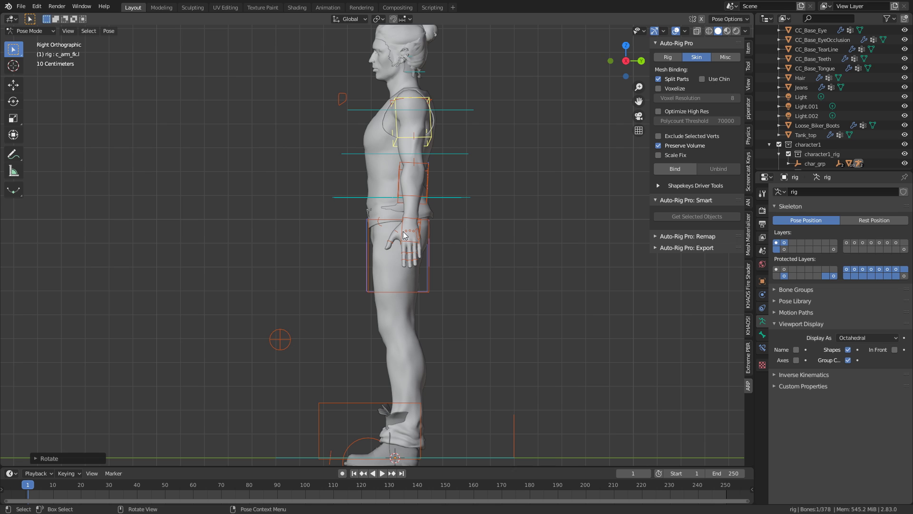
click(469, 198)
key(g)
right_click(466, 199)
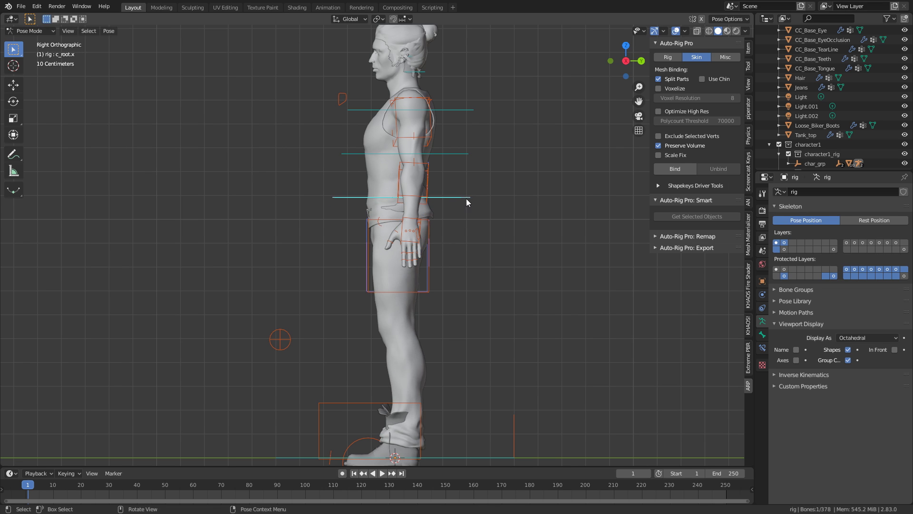
click(460, 199)
key(g)
click(459, 205)
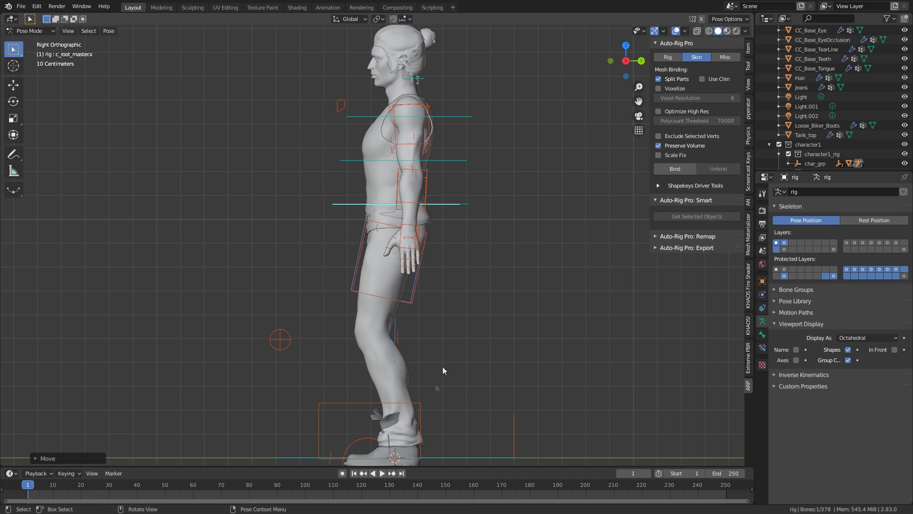
Move the c_foot_ik.l control backward and the c_foot_ik.r control forward along the Y axis.
click(423, 410)
key(g)
key(y)
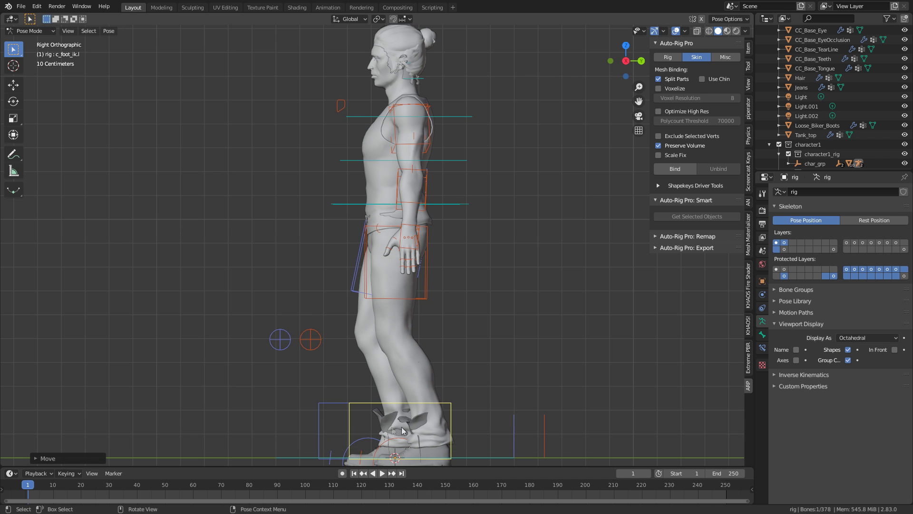
click(330, 420)
key(g)
key(y)
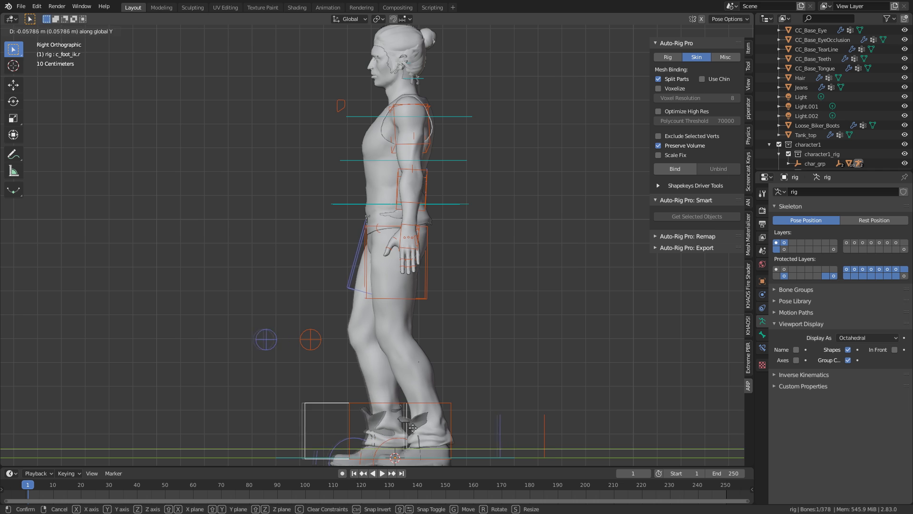
click(400, 434)
Rotate the c_foot_ik.r and c_foot_ik.l controls about the global Z axis so both feet turn slightly outward.
middle_drag(373, 364, 453, 383)
key(r)
key(z)
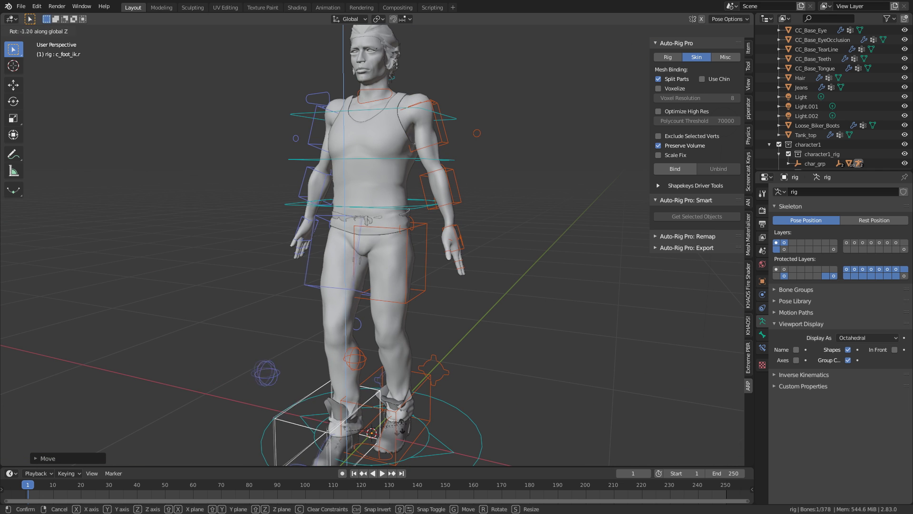
key(Escape)
click(431, 397)
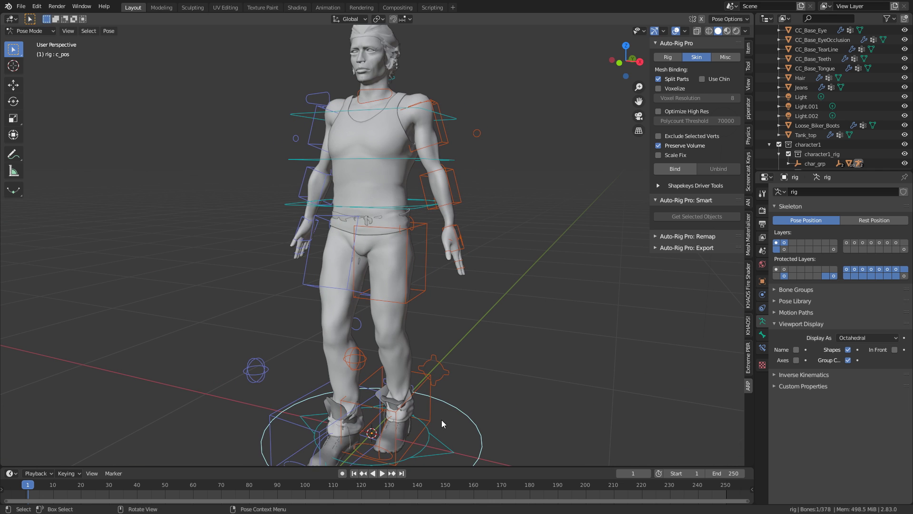
click(438, 418)
key(r)
key(z)
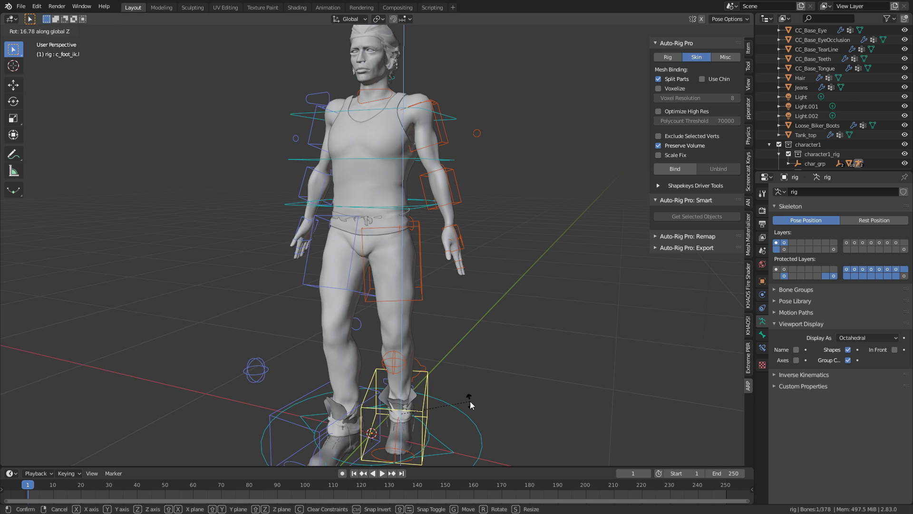
click(470, 405)
middle_drag(470, 405, 426, 388)
In right side view, swing the c_arm_fk.l control forward and bend the left forearm.
middle_drag(407, 196, 300, 199)
click(430, 167)
key(KP_3)
key(r)
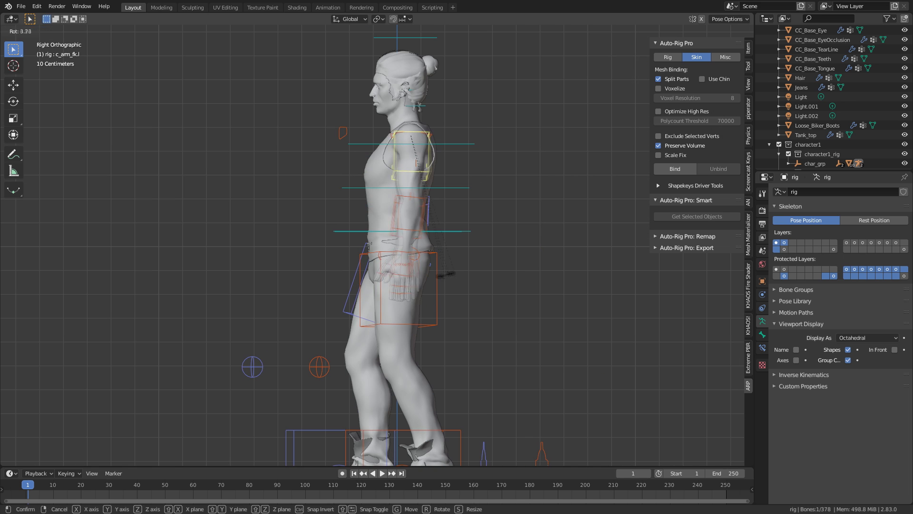
click(446, 275)
click(376, 280)
key(r)
middle_drag(447, 266, 353, 232)
In right side view, rotate the c_arm_fk.r control backward so the right arm trails behind the body.
click(355, 203)
key(KP_1)
key(KP_3)
key(r)
click(418, 252)
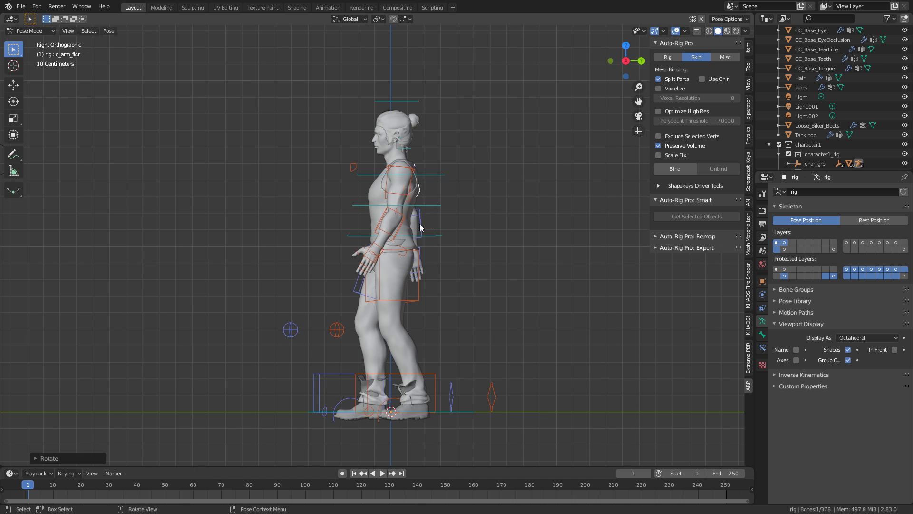
Tilt the upper spine control and c_root.x slightly forward in side view, and select c_head.x.
click(437, 175)
key(r)
click(443, 236)
key(r)
click(444, 220)
click(408, 101)
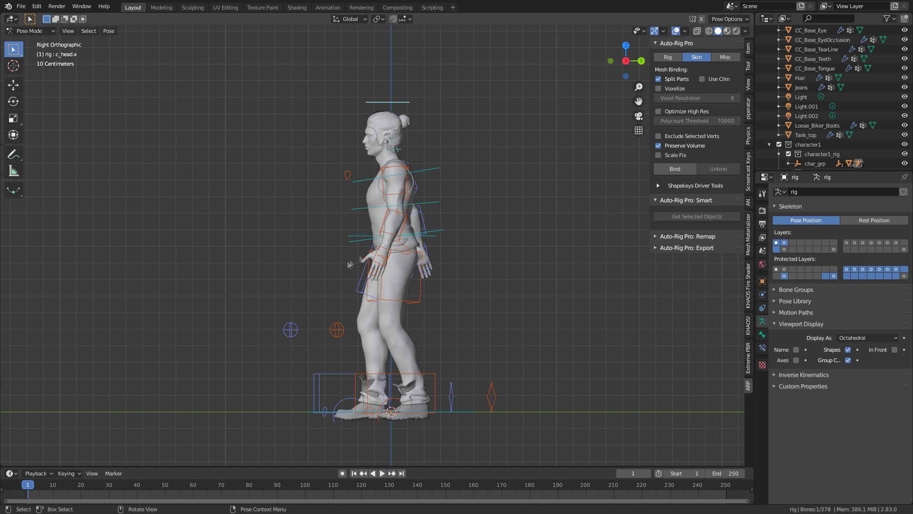
In front view, rotate the c_shoulder.r and c_shoulder.l controls slightly.
scroll(422, 254, down, 2)
scroll(421, 254, up, 4)
key(KP_1)
click(346, 144)
key(r)
click(332, 157)
click(405, 144)
key(r)
click(441, 301)
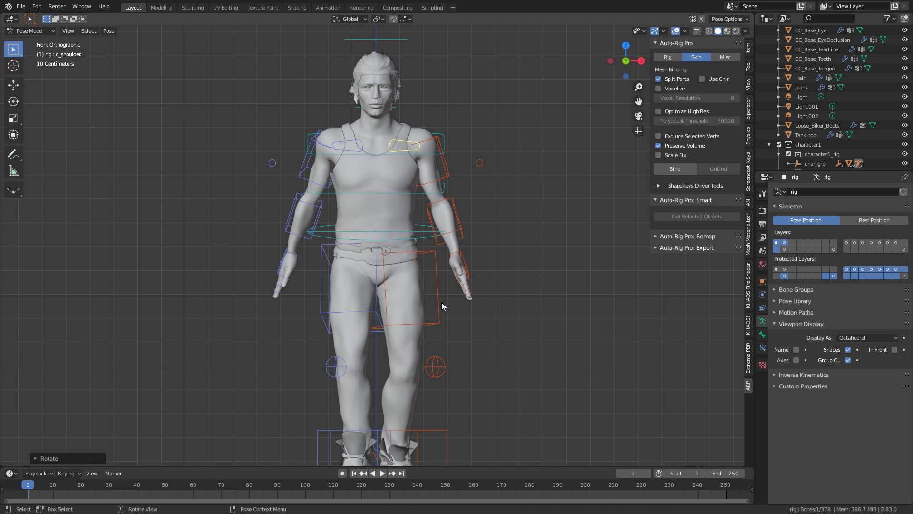
At frame 10, insert a LocRotScale keyframe on all rig controls.
shift+middle_drag(427, 459, 417, 400)
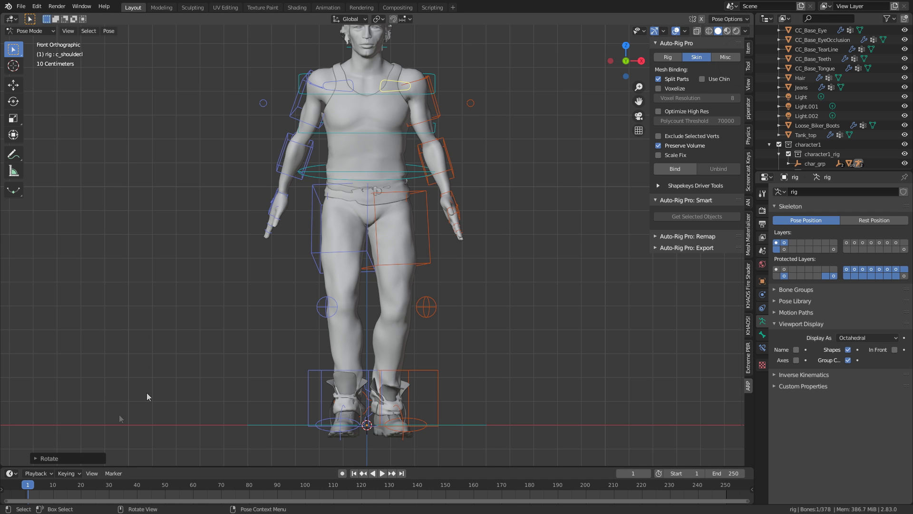
click(53, 487)
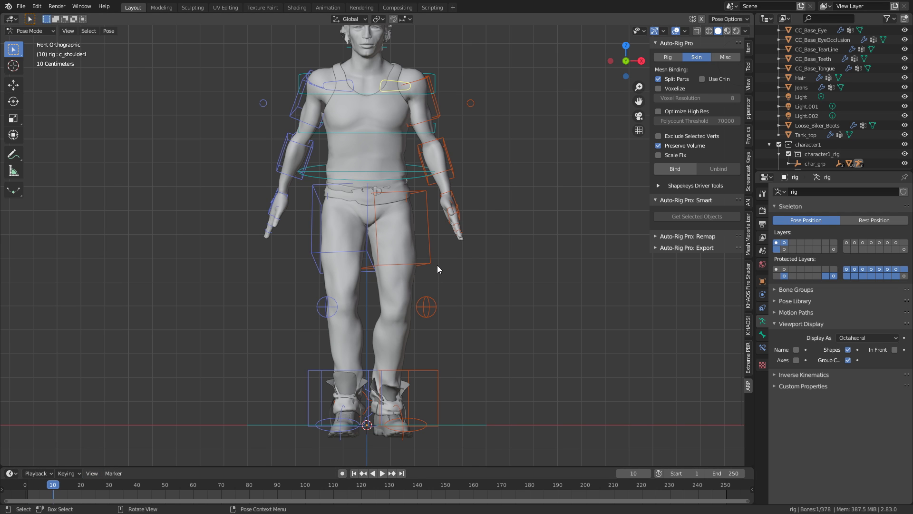
key(a)
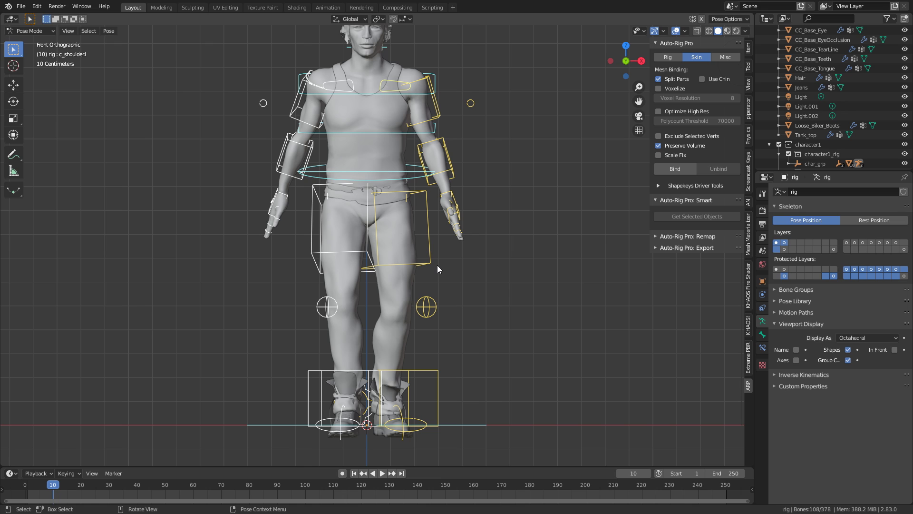
key(i)
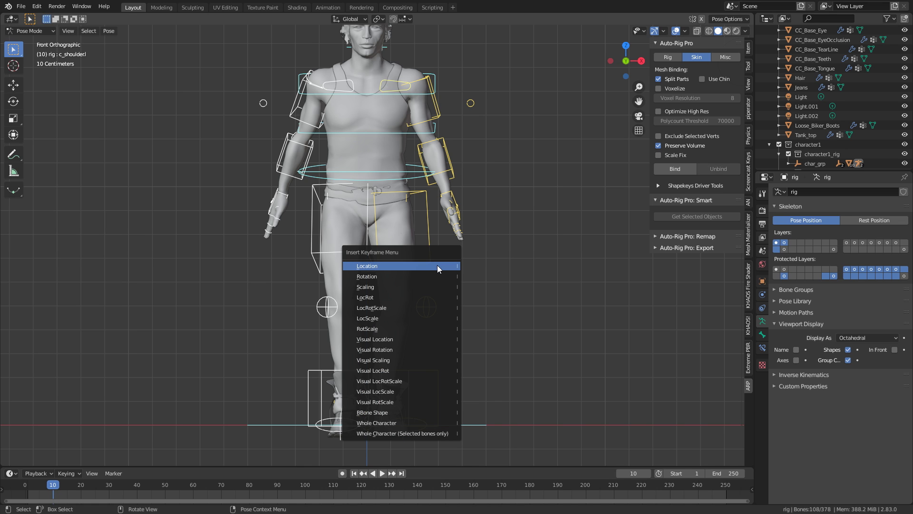
click(439, 310)
key(space)
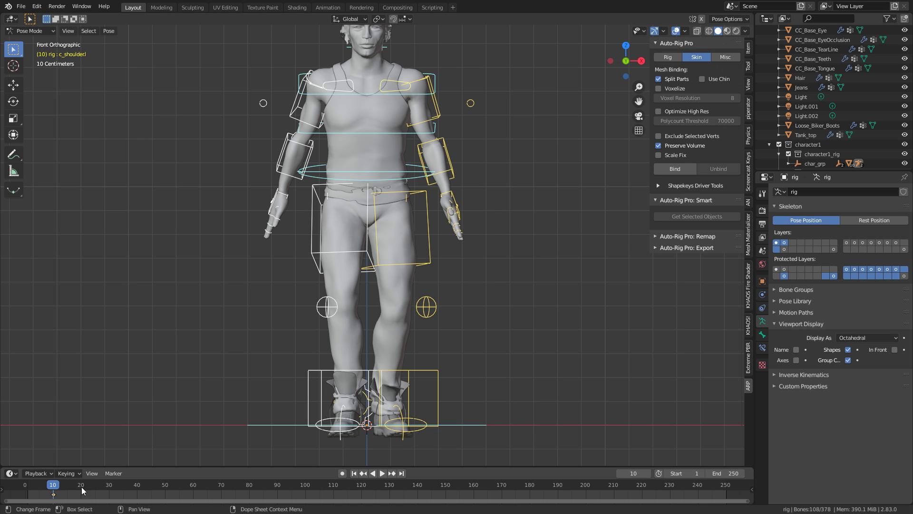
At frame 30, turn on automatic keyframing and move the c_root_master.x control forward in right side view.
key(space)
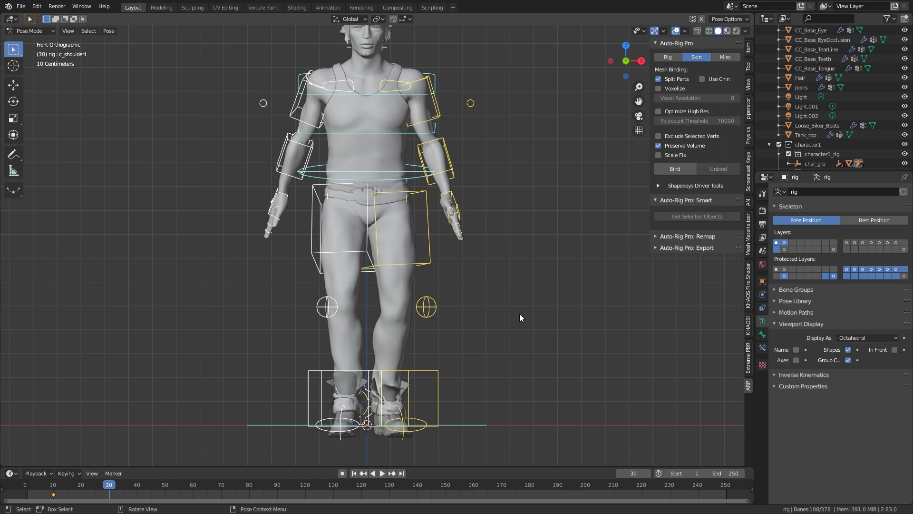
key(KP_3)
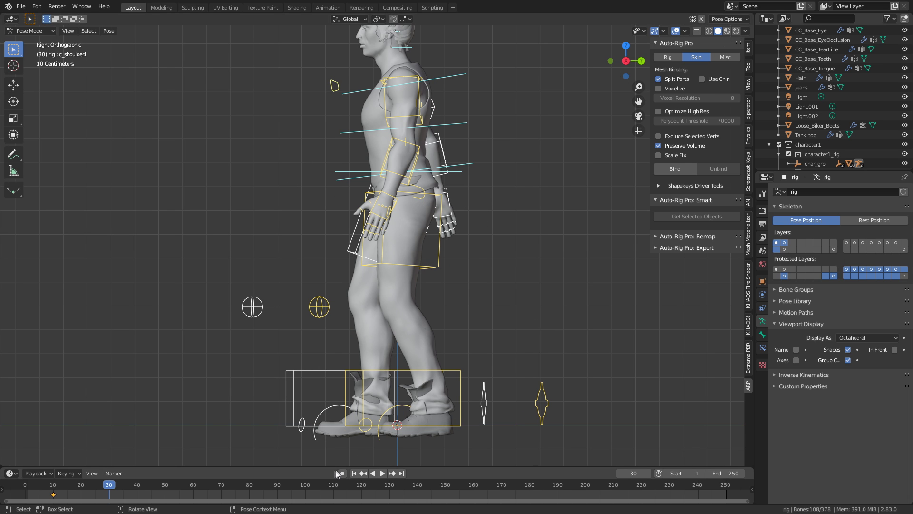
click(469, 164)
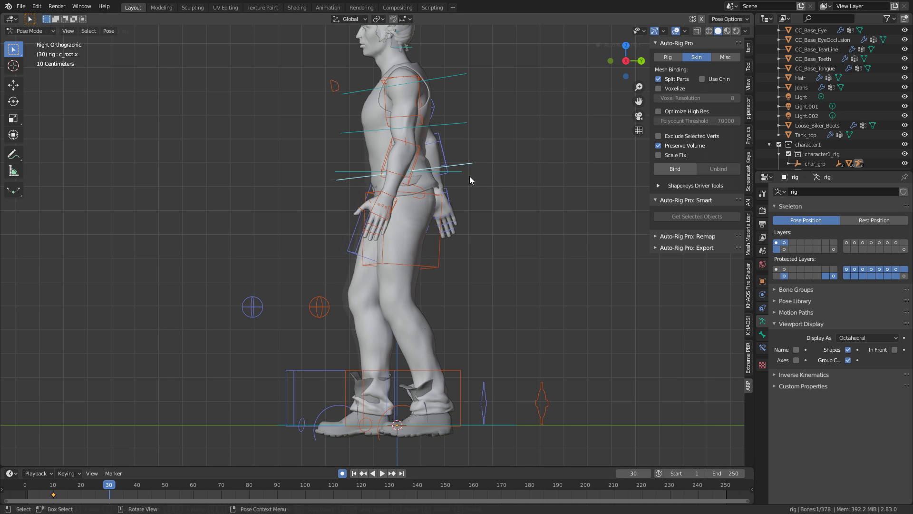
click(464, 180)
key(g)
click(444, 175)
Rotate the c_foot_ik.l control about the X axis so the heel of the left boot lifts.
click(363, 404)
scroll(360, 407, up, 4)
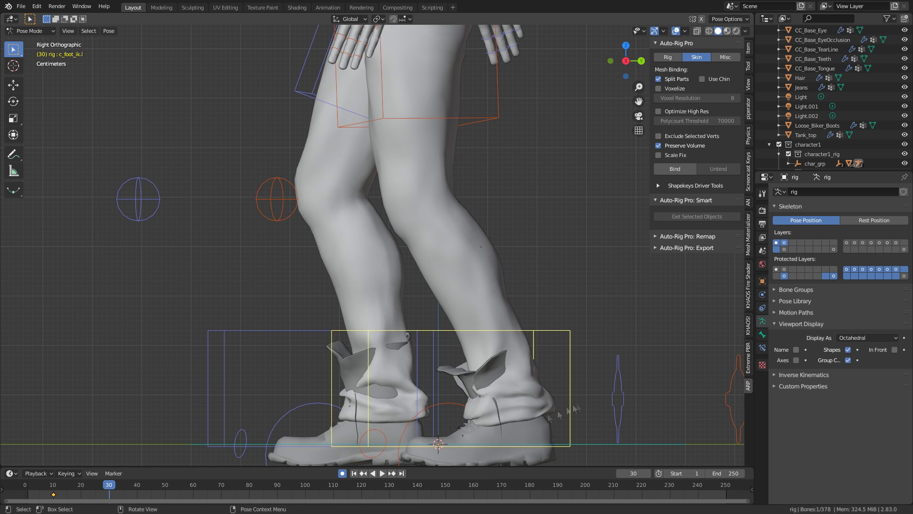
key(r)
key(x)
right_click(581, 409)
shift+middle_drag(581, 410, 591, 344)
key(r)
key(x)
click(611, 354)
Rotate the c_toes_ik.l control to adjust the left toes, and reposition the left foot control.
click(408, 424)
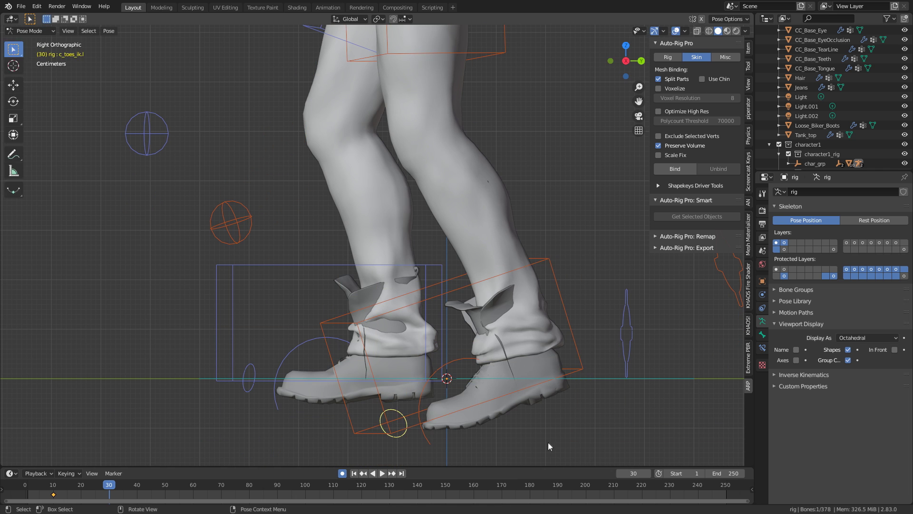
key(r)
click(580, 411)
click(575, 370)
key(g)
click(590, 353)
Move c_root_master.x about 0.05 m forward and 0.06 m down, and tilt the upper spine control forward.
scroll(523, 247, down, 2)
shift+middle_drag(446, 125, 450, 347)
click(478, 220)
key(g)
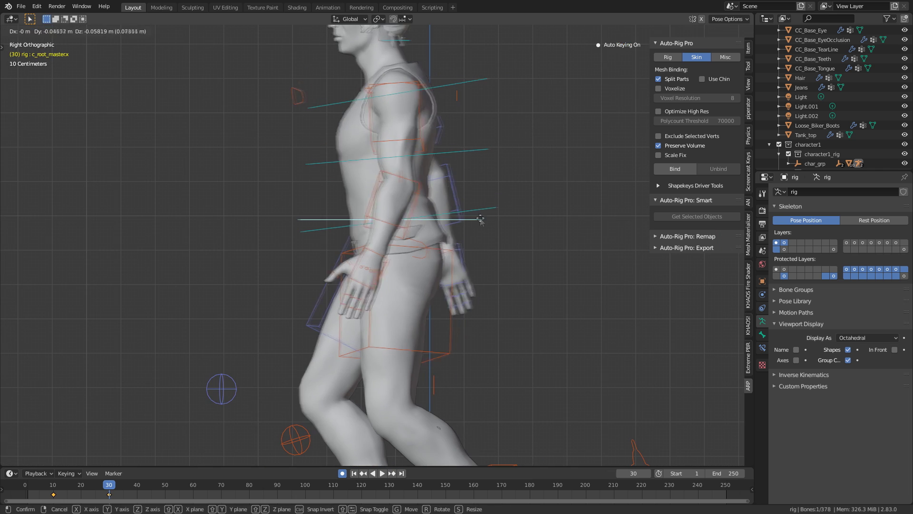
click(481, 218)
click(492, 76)
click(543, 145)
Swing the c_arm_fk.l control farther forward and the c_arm_fk.r control farther backward.
click(410, 119)
key(g)
click(332, 142)
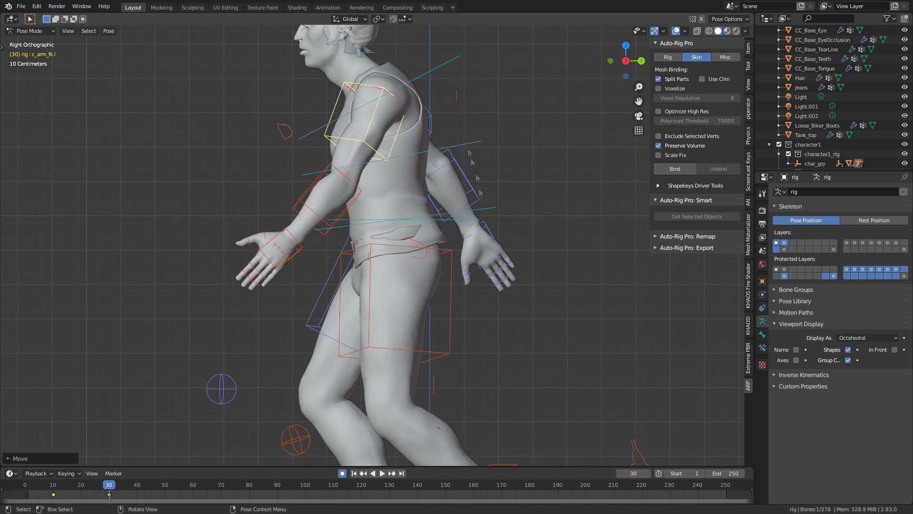
click(430, 114)
key(g)
click(457, 124)
Play and scrub the animation around the keyframes at frames 10 and 30, checking the legs and boots up close.
middle_drag(390, 266, 477, 289)
mouse_move(109, 485)
mouse_down()
mouse_move(40, 486)
mouse_move(121, 495)
mouse_up()
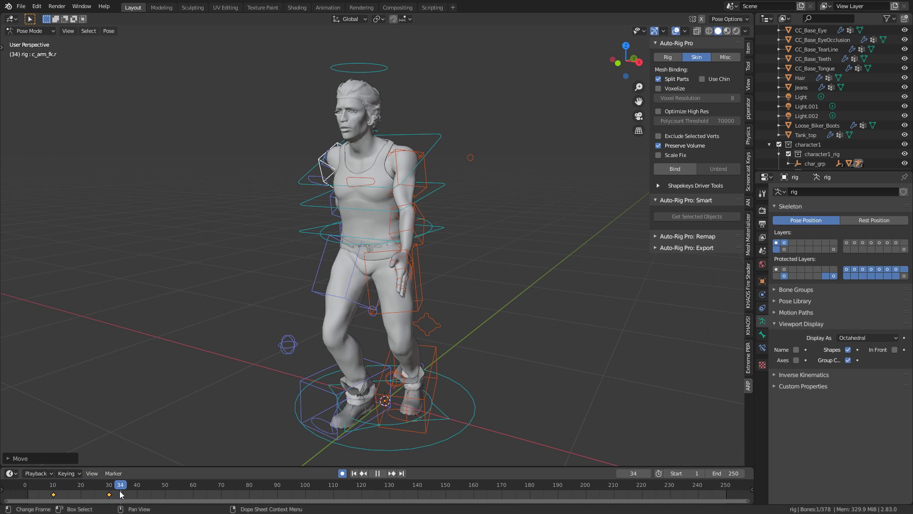
shift+middle_drag(398, 433, 373, 371)
scroll(393, 357, up, 2)
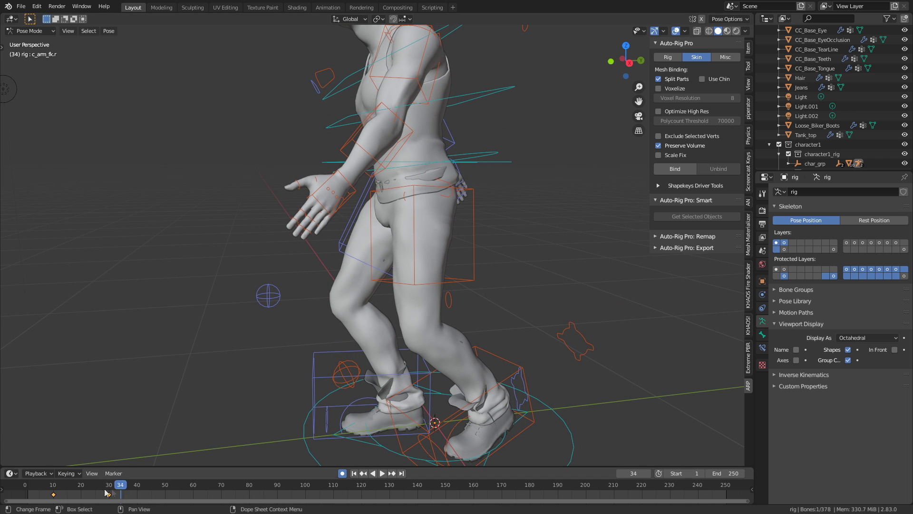
click(30, 489)
key(space)
click(44, 494)
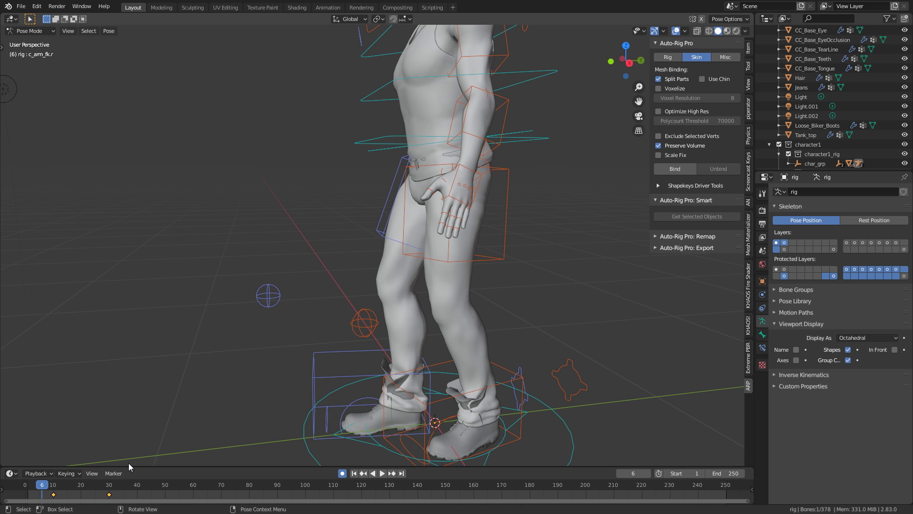
Switch the rig to Object Mode and frame the character's face in front view.
middle_drag(208, 294, 310, 306)
key(KP_3)
key(KP_1)
click(47, 32)
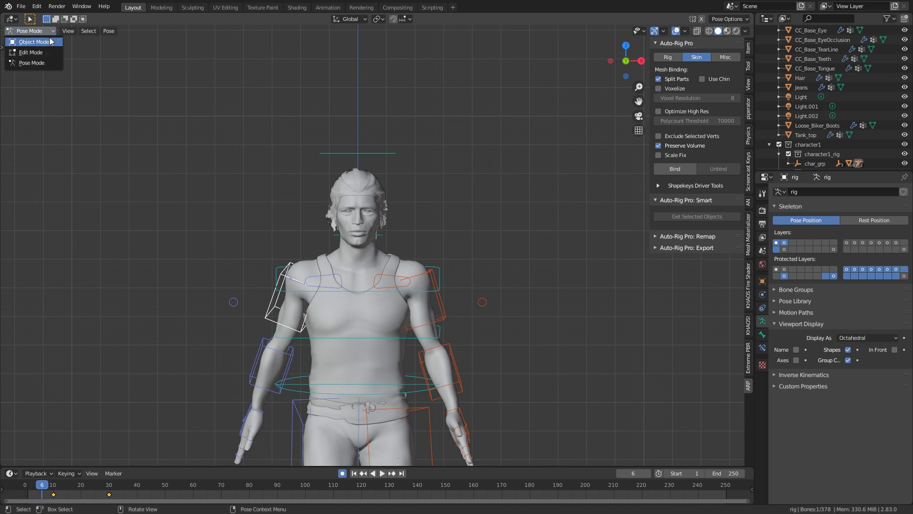
click(49, 42)
scroll(338, 225, up, 4)
click(349, 201)
shift+middle_drag(372, 195, 381, 217)
At frame 30, insert a keyframe on the Mouth_Smile_L shape key of CC_Base_Body at 0.000.
mouse_move(104, 486)
mouse_down()
mouse_move(50, 486)
mouse_move(109, 486)
mouse_up()
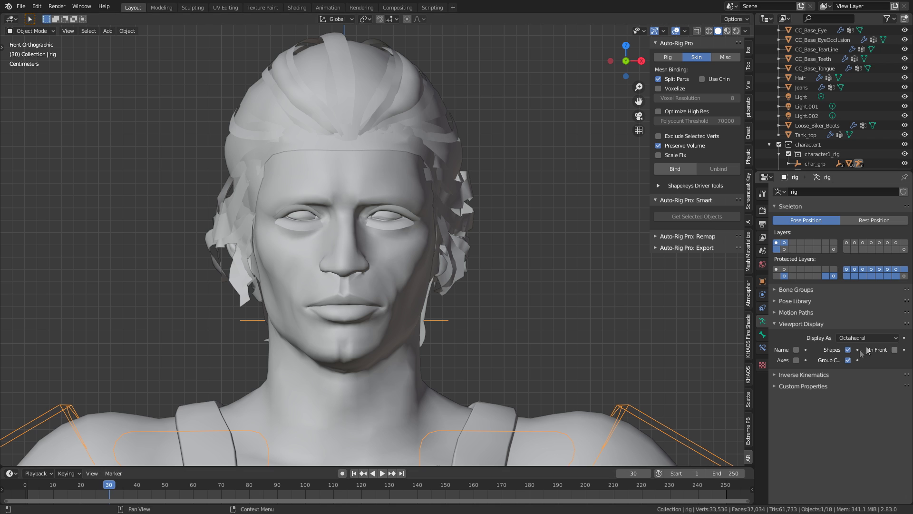
click(384, 264)
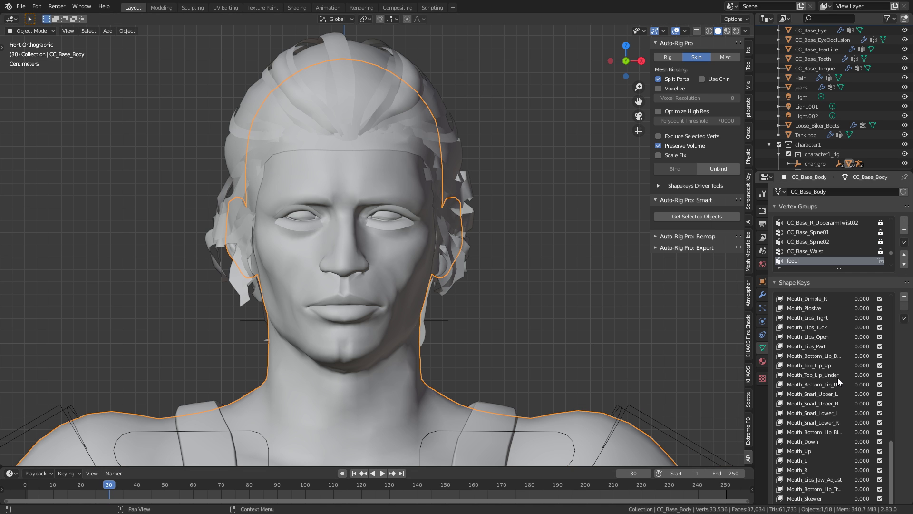
scroll(838, 378, up, 10)
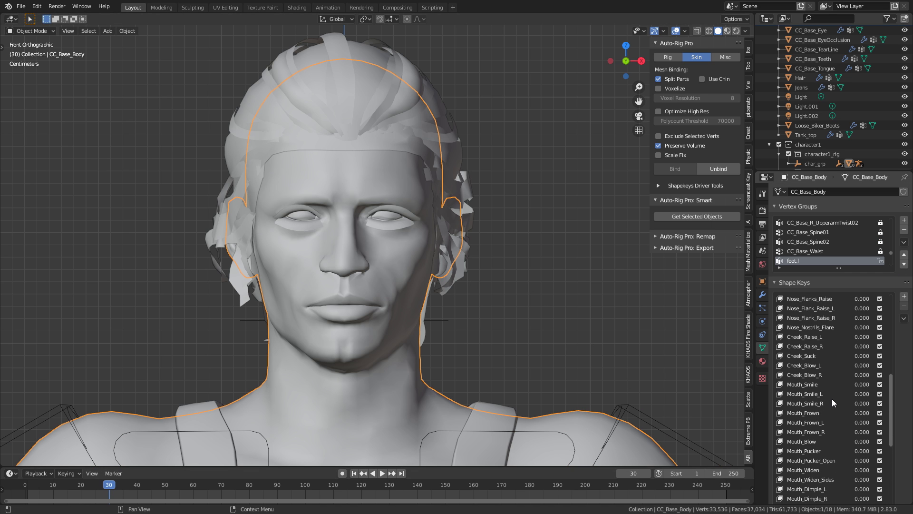
mouse_move(832, 394)
mouse_down()
mouse_move(876, 399)
mouse_move(847, 394)
mouse_up()
mouse_move(855, 394)
mouse_down()
mouse_move(874, 395)
mouse_move(857, 394)
mouse_up()
right_click(862, 393)
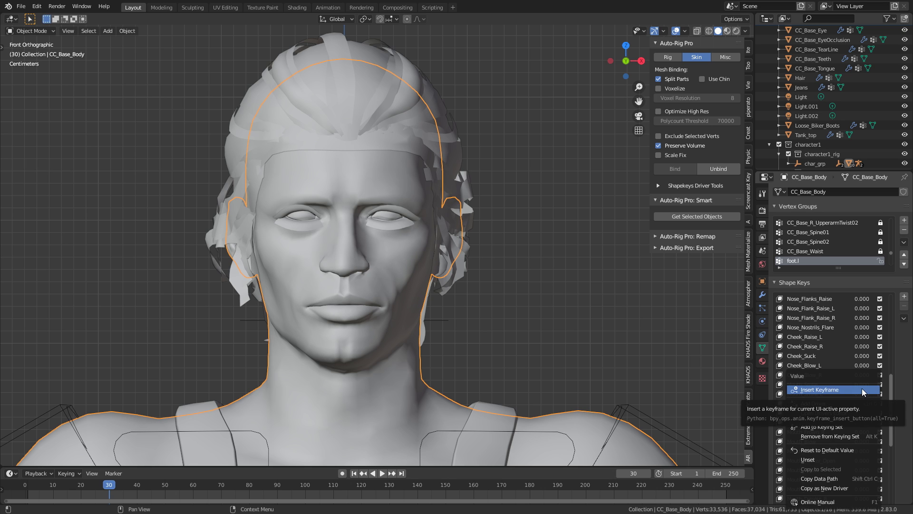
click(862, 388)
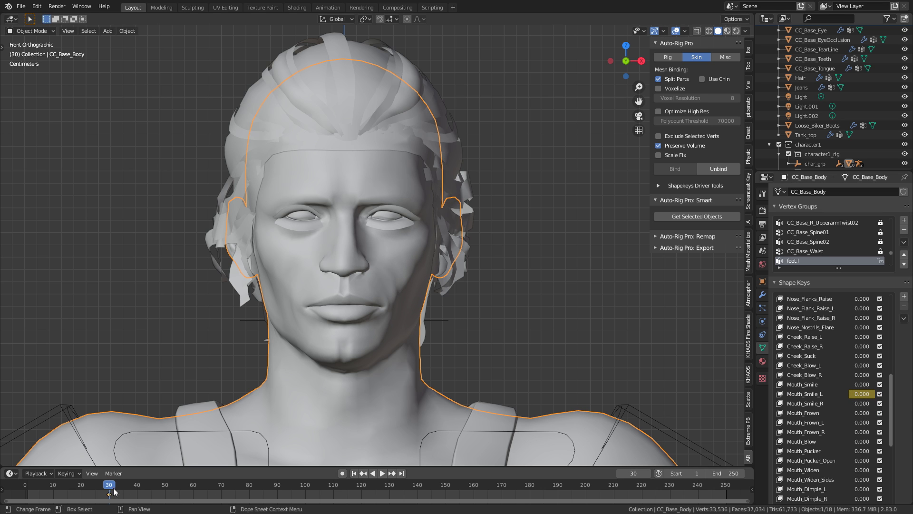
At frame 40, set Mouth_Smile_L to 1.000, insert a keyframe on it, and play the animation.
drag(114, 491, 137, 491)
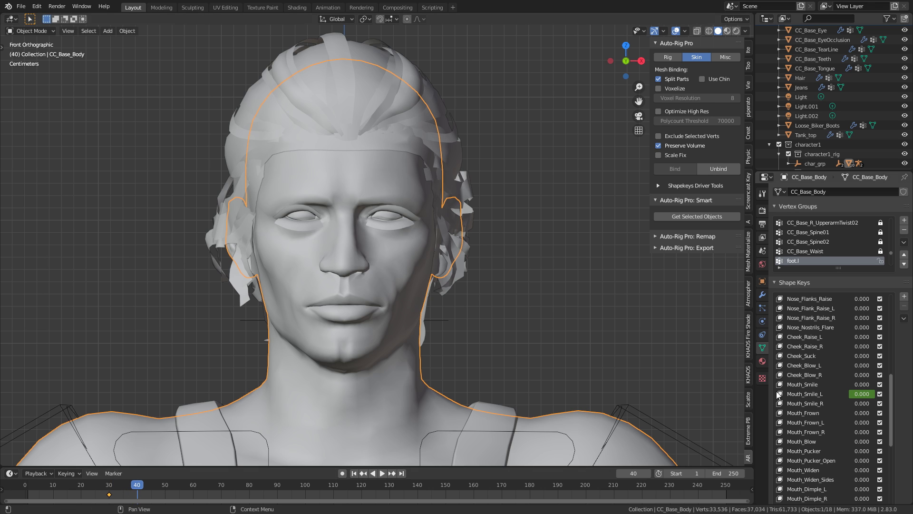
drag(856, 393, 880, 394)
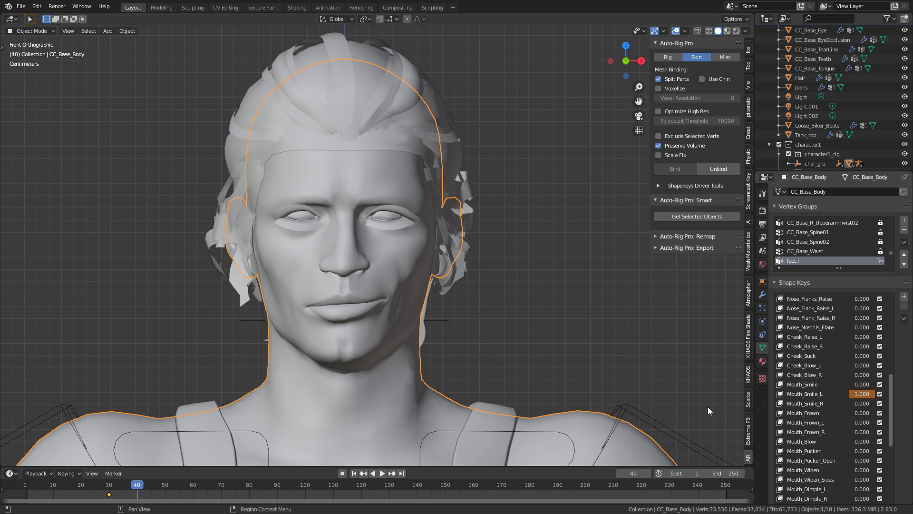
right_click(856, 392)
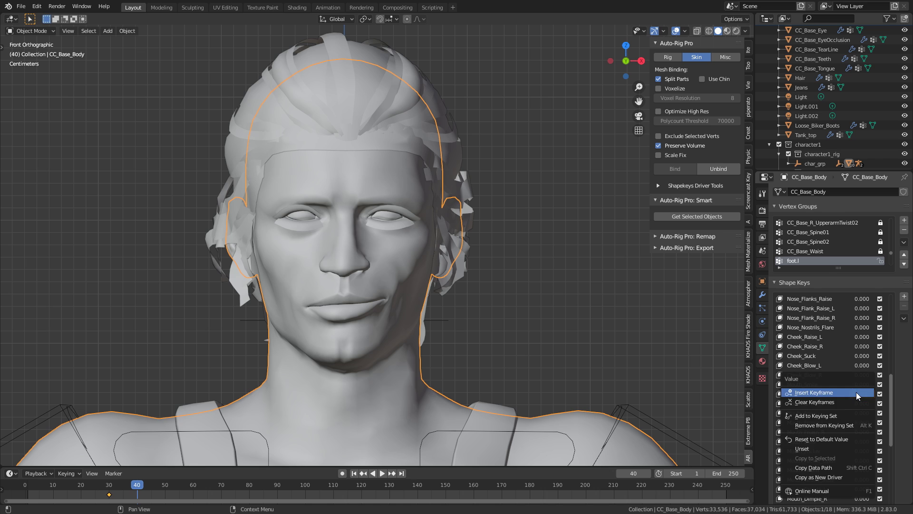
click(849, 395)
key(space)
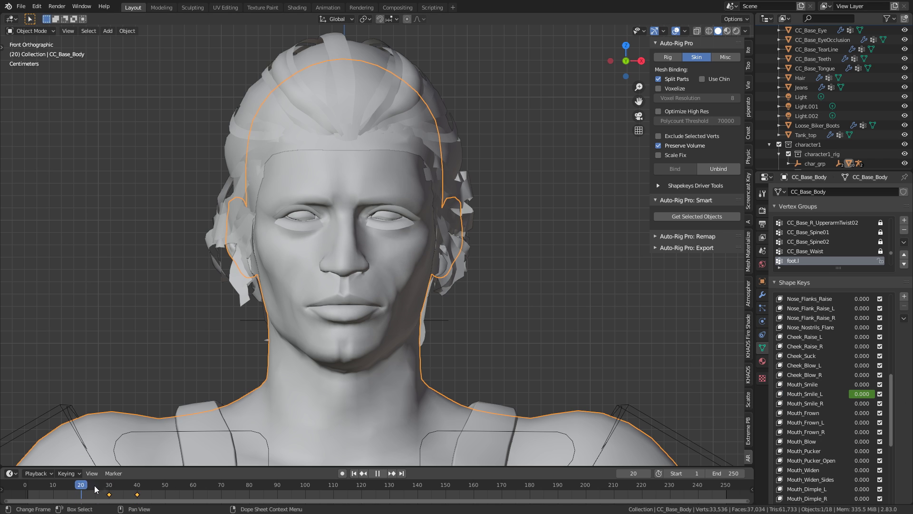
At frame 30, insert a keyframe on the Mouth_Pucker shape key at 0.000, and go to frame 40.
mouse_move(152, 482)
mouse_down()
mouse_move(78, 484)
mouse_move(171, 484)
mouse_move(77, 489)
mouse_move(138, 488)
mouse_move(109, 488)
mouse_up()
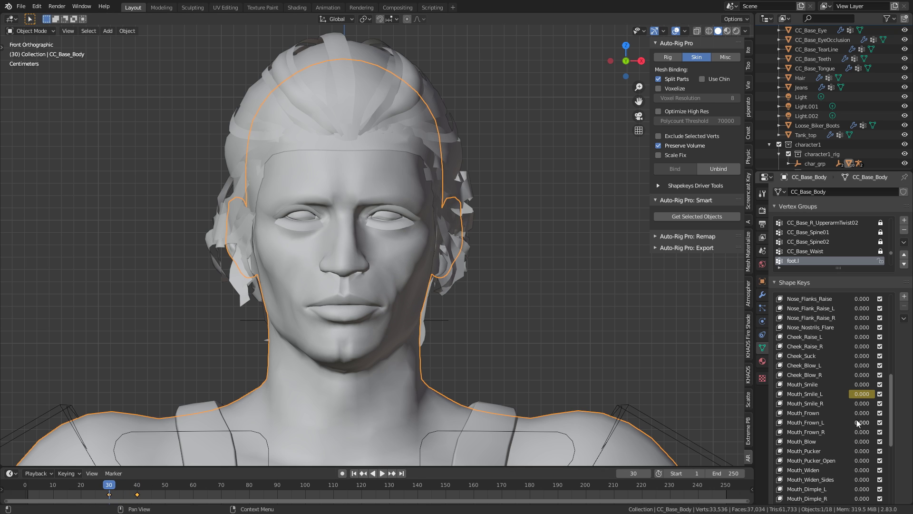
right_click(862, 452)
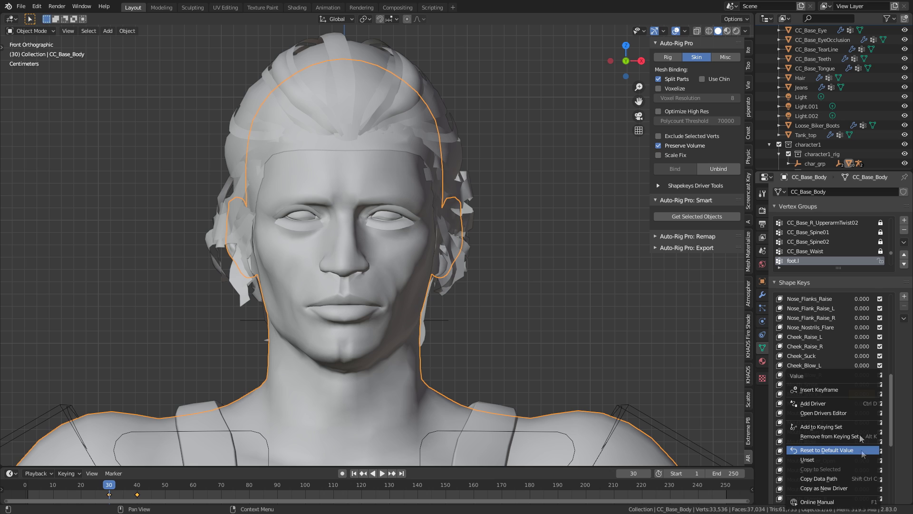
click(851, 389)
click(138, 488)
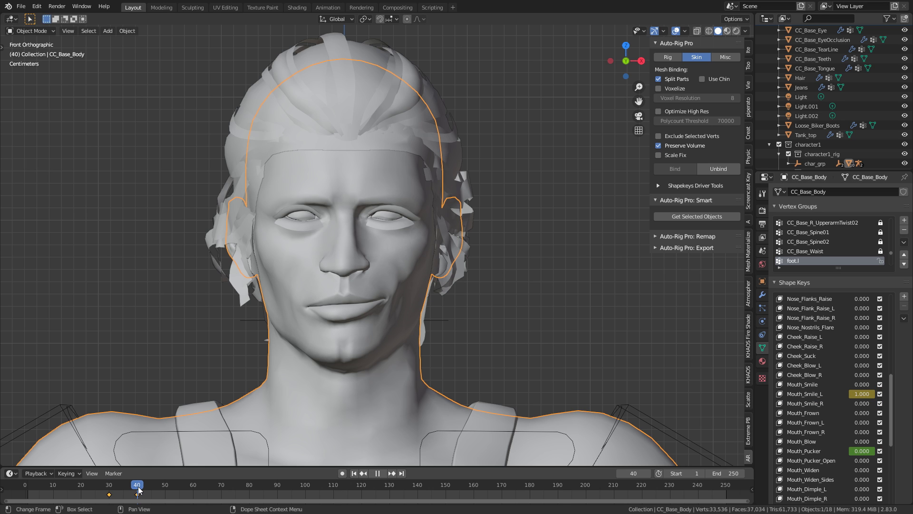
At frame 40, set Mouth_Pucker to 1.000, insert a keyframe on it, and scrub the timeline to preview the expression.
drag(861, 451, 890, 451)
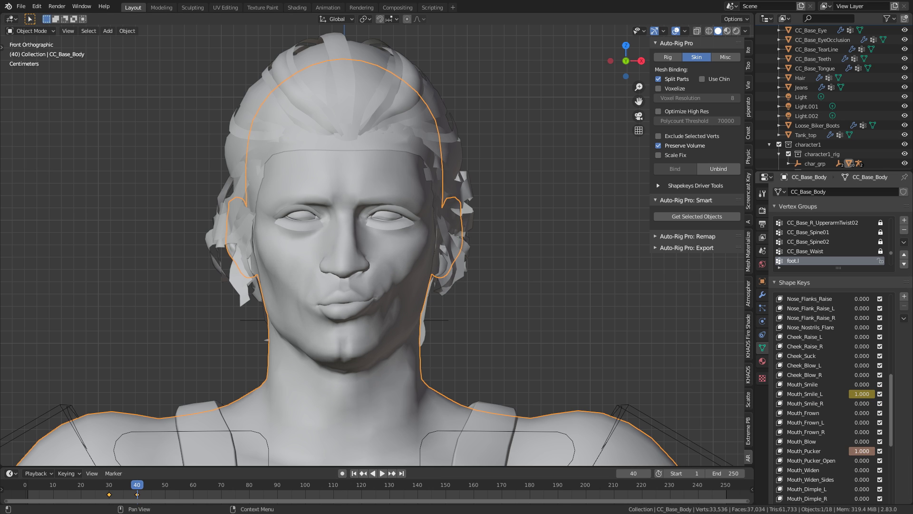
right_click(140, 486)
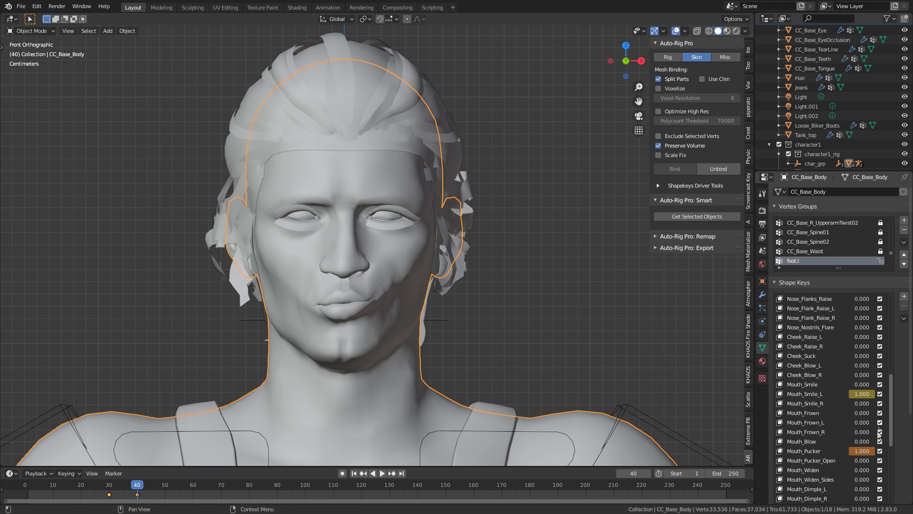
right_click(860, 449)
click(839, 400)
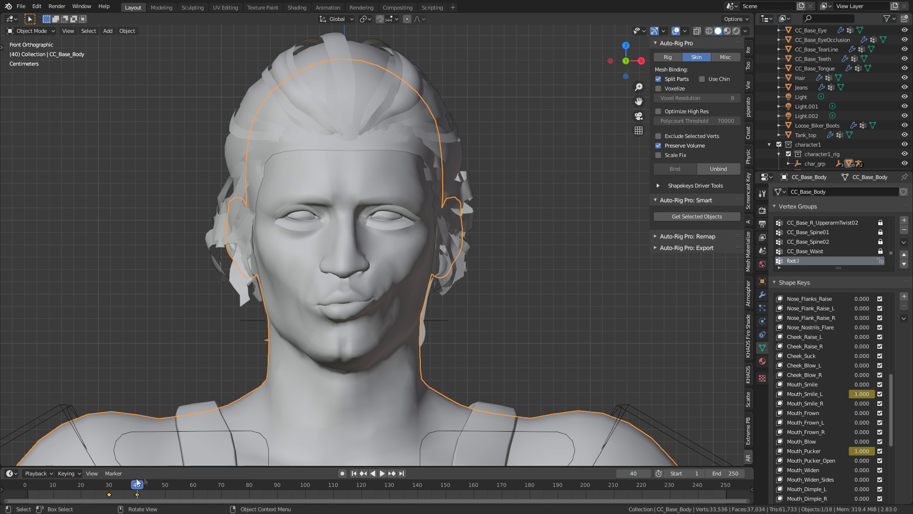
drag(119, 487, 159, 484)
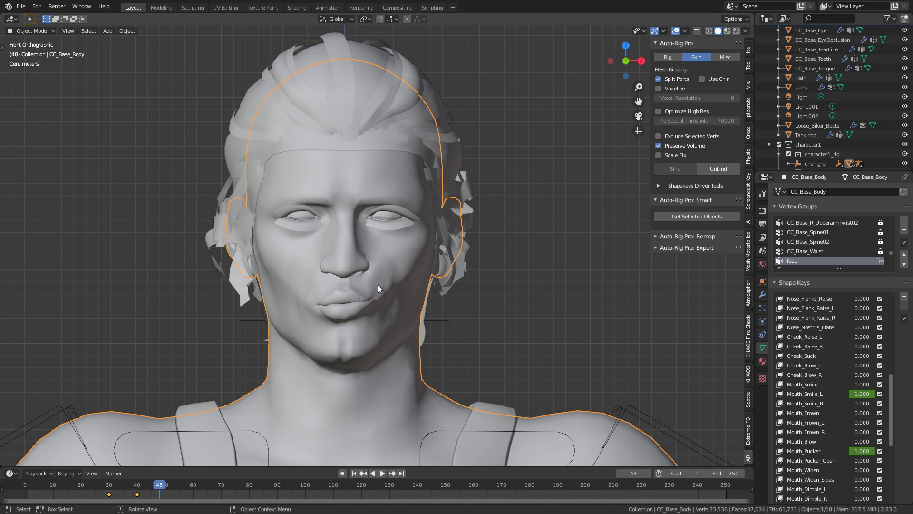
scroll(413, 324, down, 3)
middle_drag(412, 324, 468, 290)
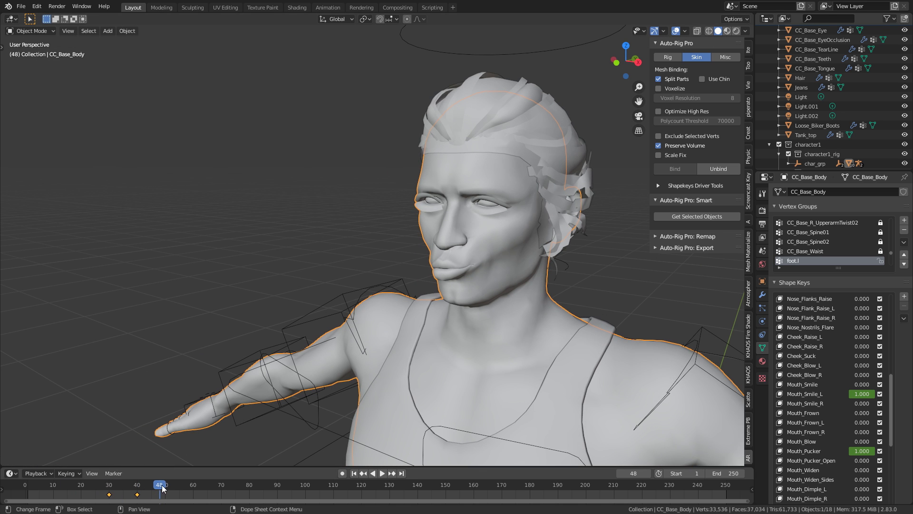
drag(162, 488, 105, 484)
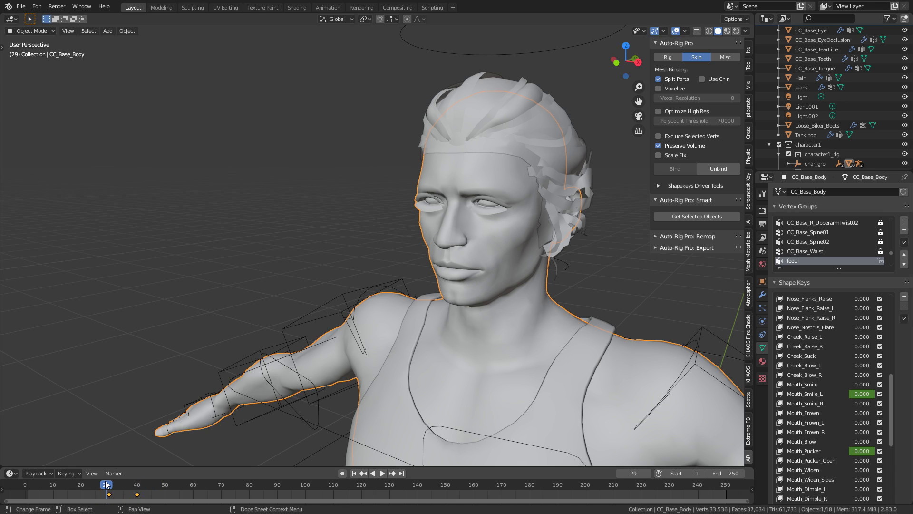
At frame 40, set Mouth_Smile_L to 0.000, replace its keyframe, and play back the pucker animation.
click(138, 486)
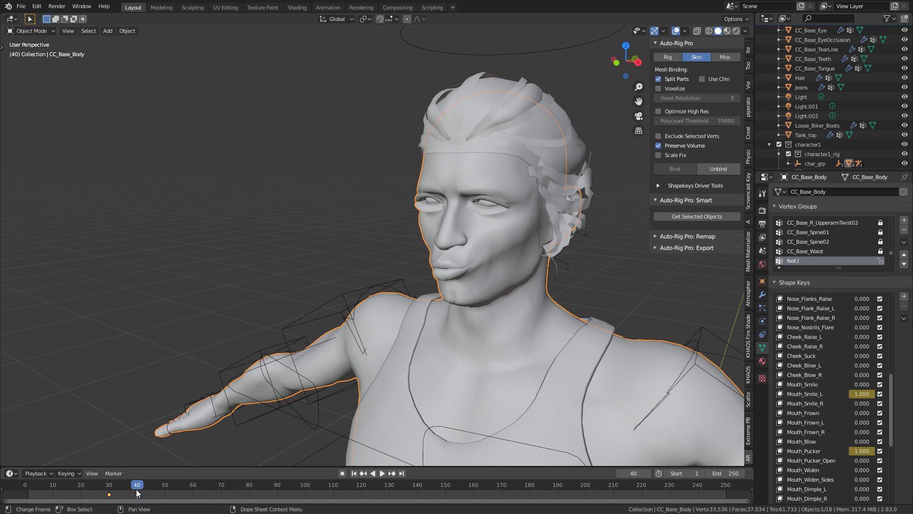
right_click(859, 395)
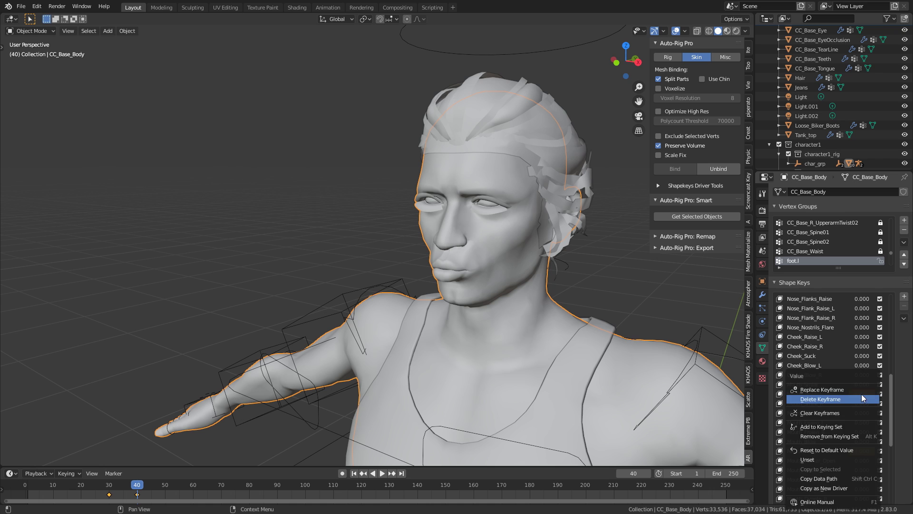
click(852, 389)
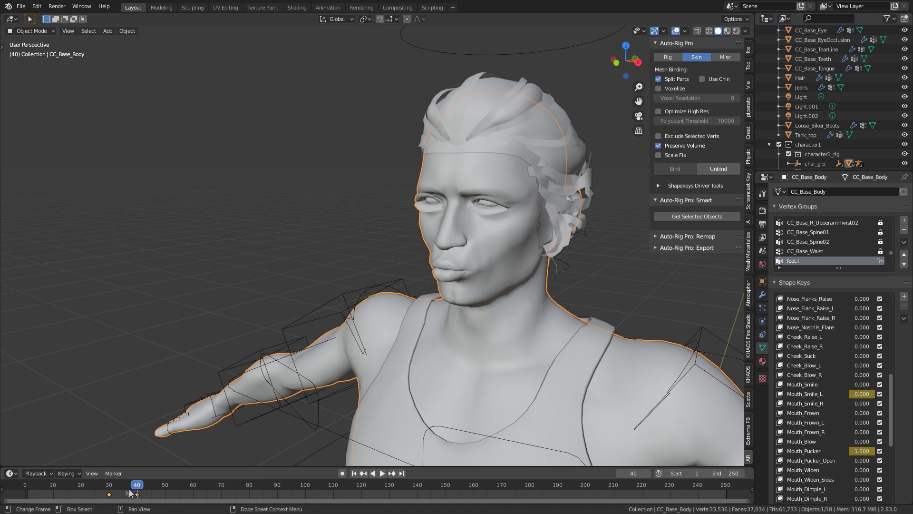
drag(135, 489, 125, 482)
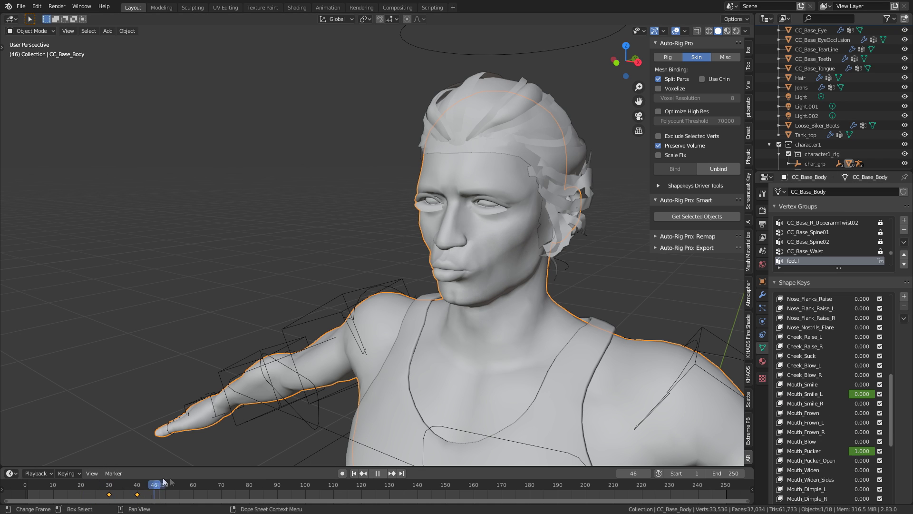
key(space)
middle_drag(521, 334, 411, 318)
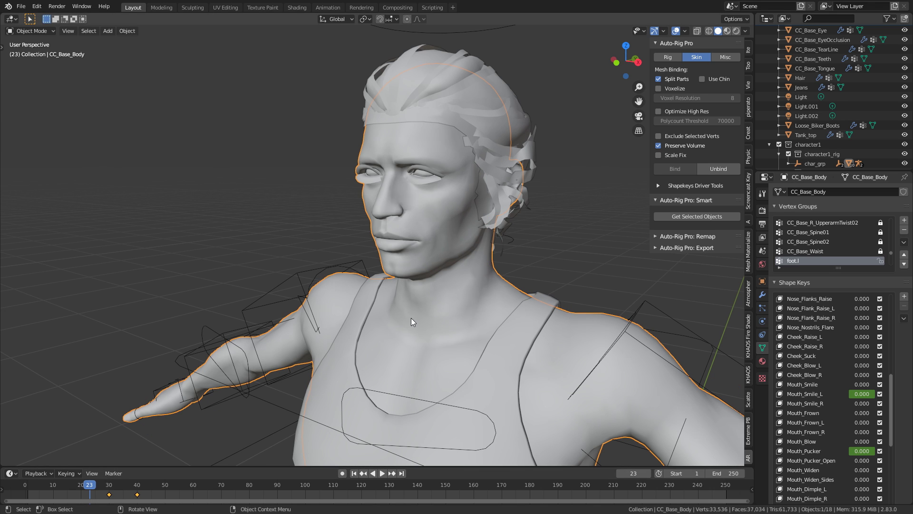